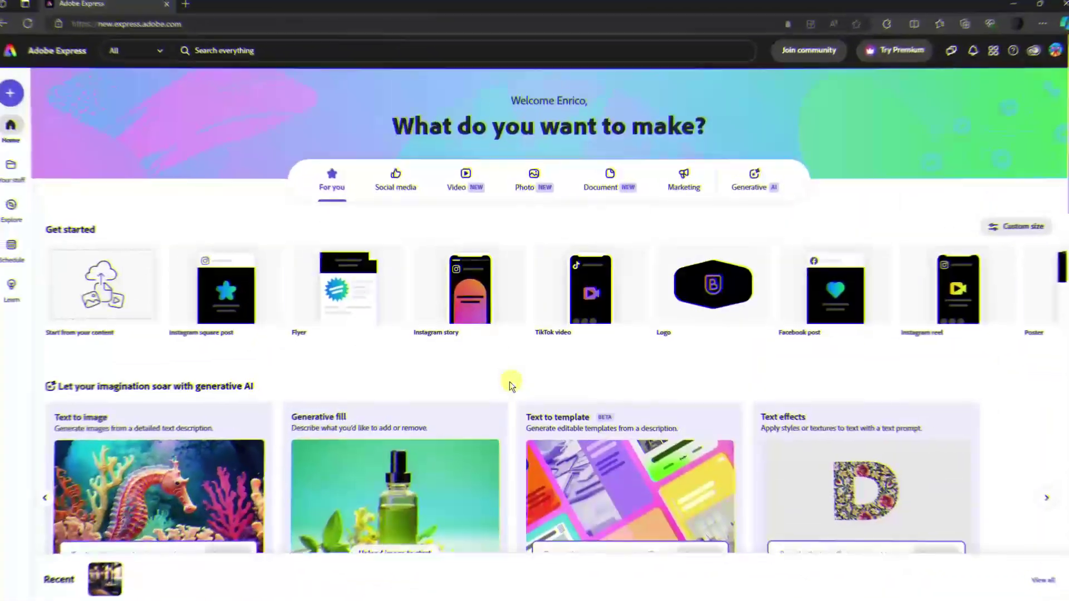
pyautogui.scroll(-8, 511, 381)
pyautogui.scroll(8, 511, 383)
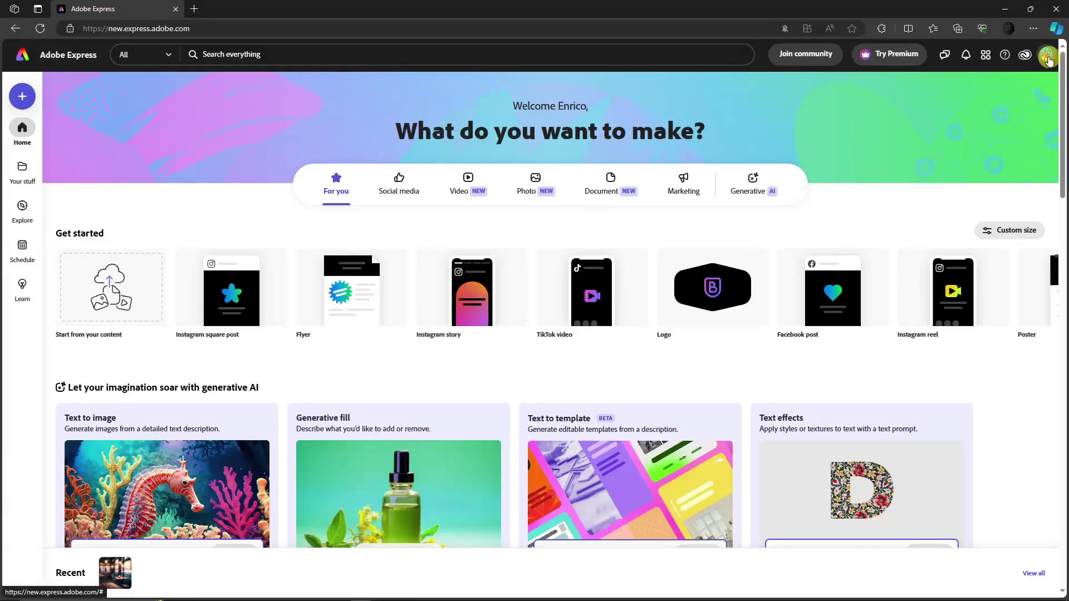
pyautogui.scroll(-4, 405, 348)
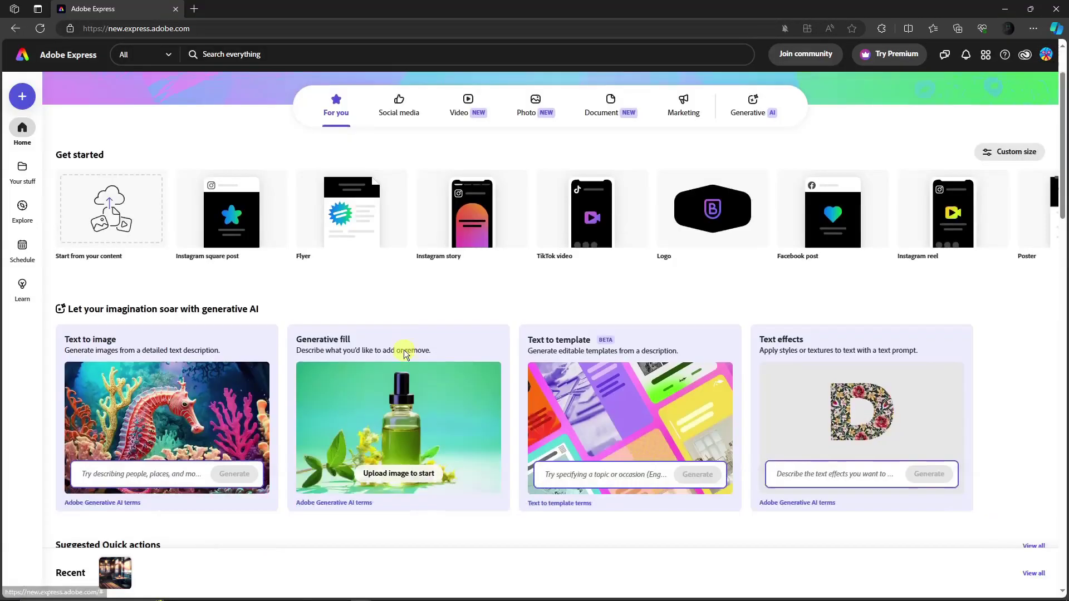
pyautogui.scroll(4, 494, 348)
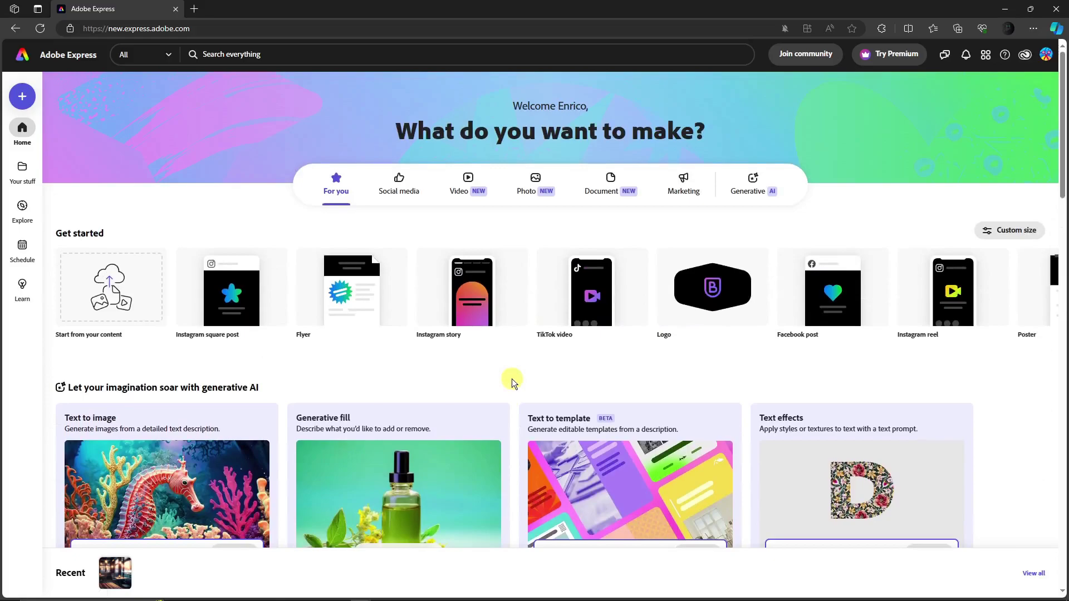
pyautogui.scroll(-4, 523, 388)
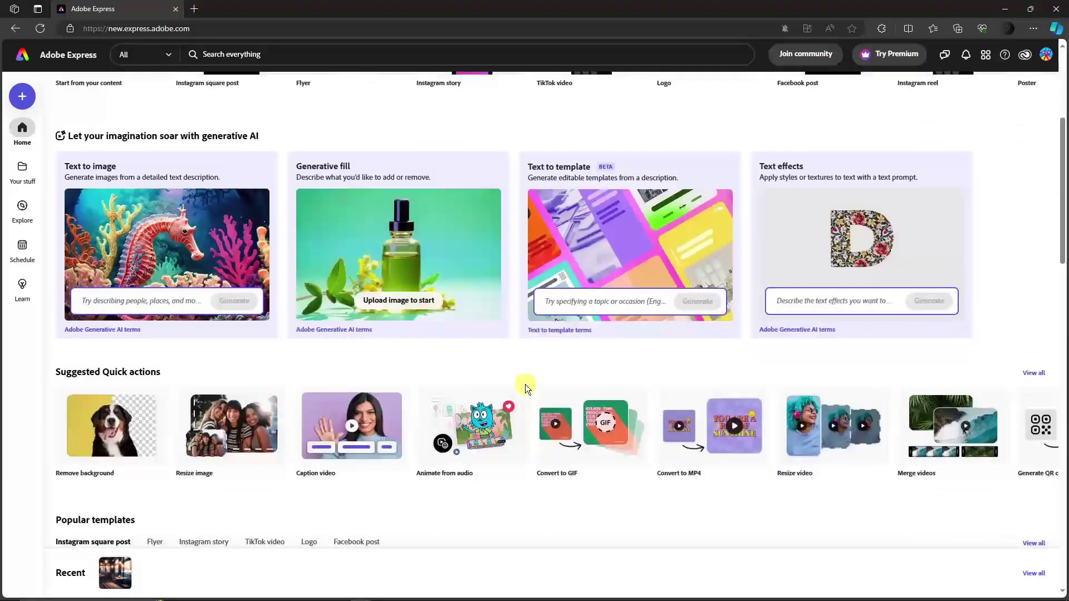
pyautogui.scroll(4, 520, 377)
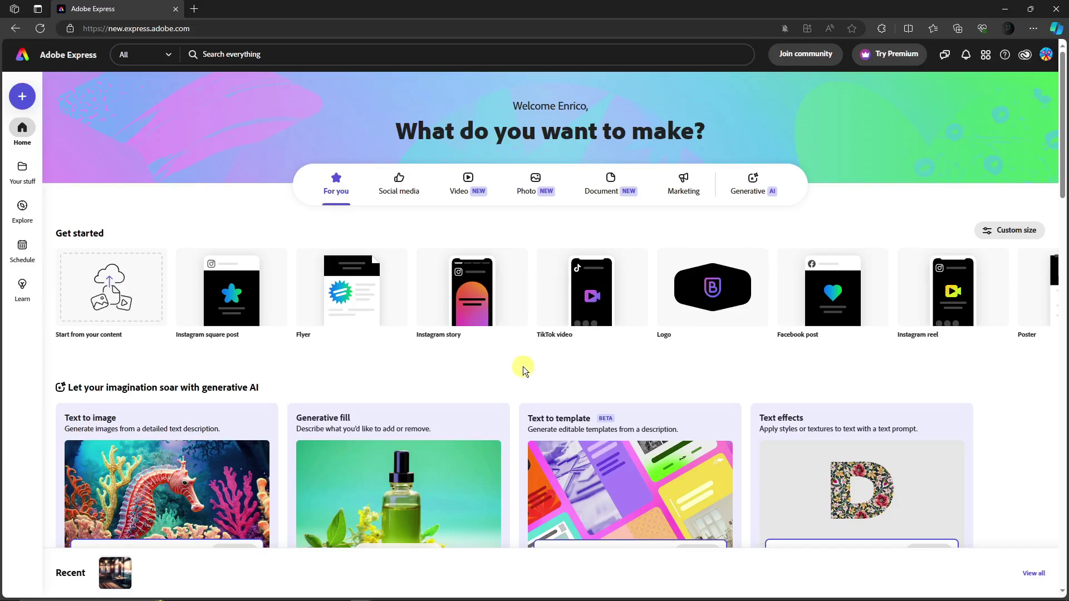
# Open the Premium free trial offer, review the membership benefits it lists, and close it.
pyautogui.rightClick(883, 60)
pyautogui.press('Escape')
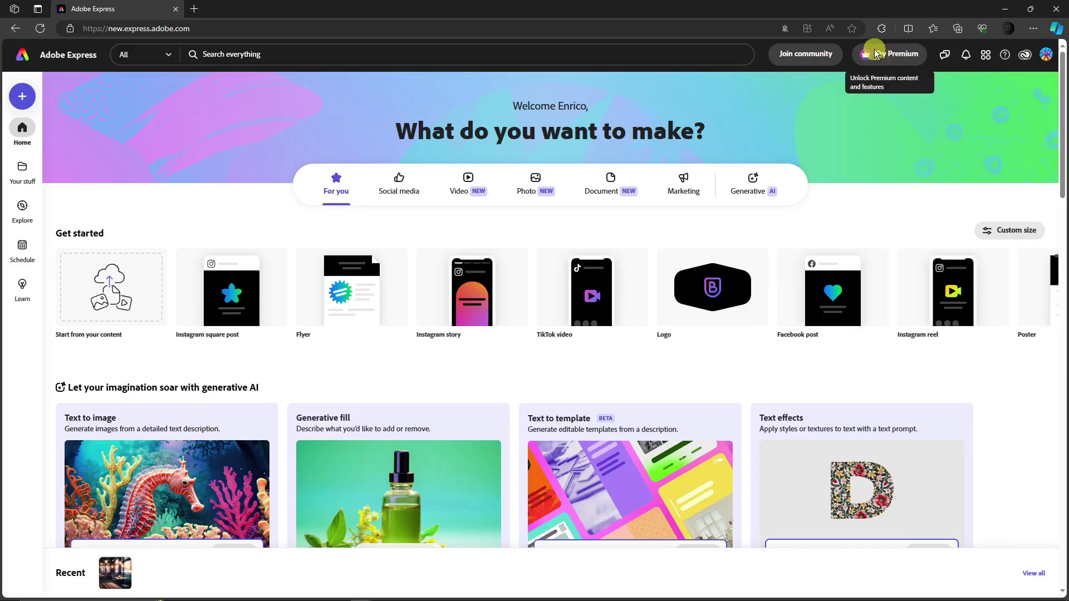
pyautogui.click(882, 57)
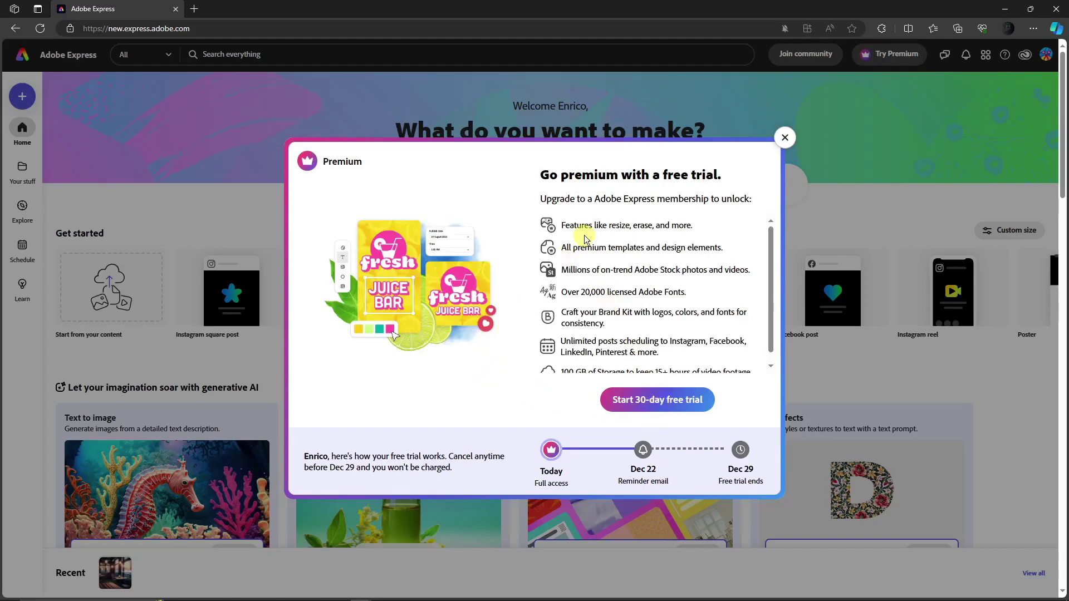
pyautogui.scroll(-1, 590, 289)
pyautogui.scroll(1, 593, 334)
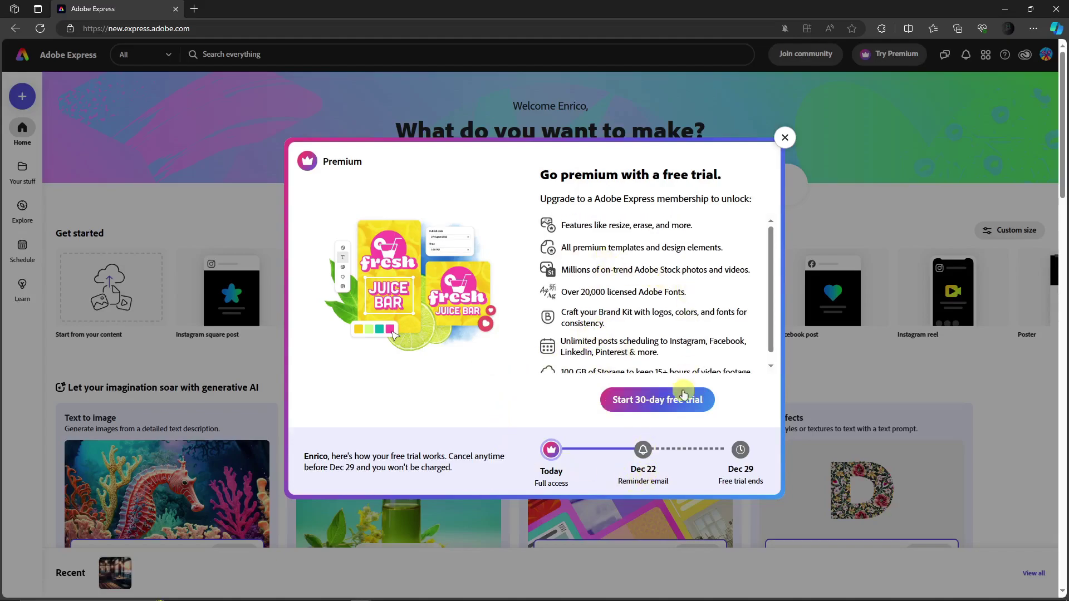
pyautogui.click(785, 137)
# Look through the generative AI tools and the suggested quick actions on the home page.
pyautogui.scroll(-6, 524, 364)
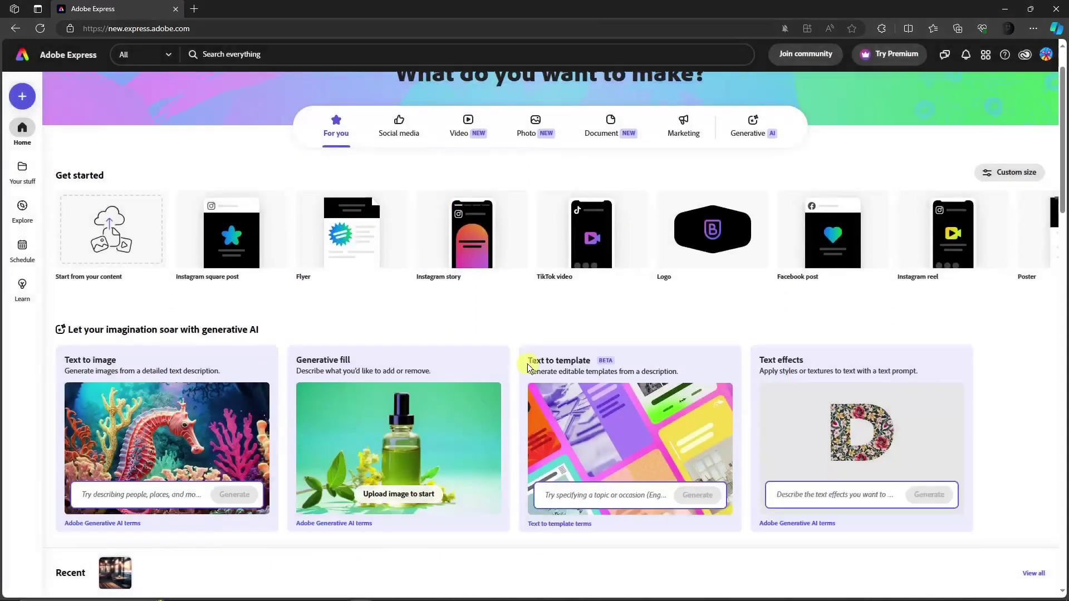
pyautogui.scroll(6, 510, 359)
pyautogui.scroll(-4, 510, 360)
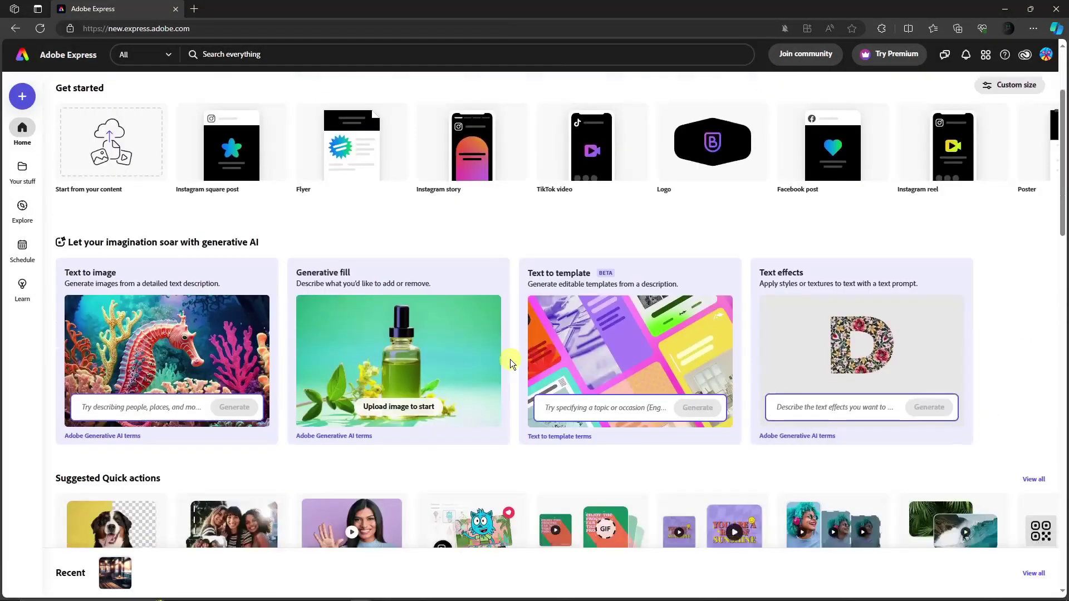
pyautogui.scroll(1, 510, 359)
pyautogui.scroll(-4, 510, 359)
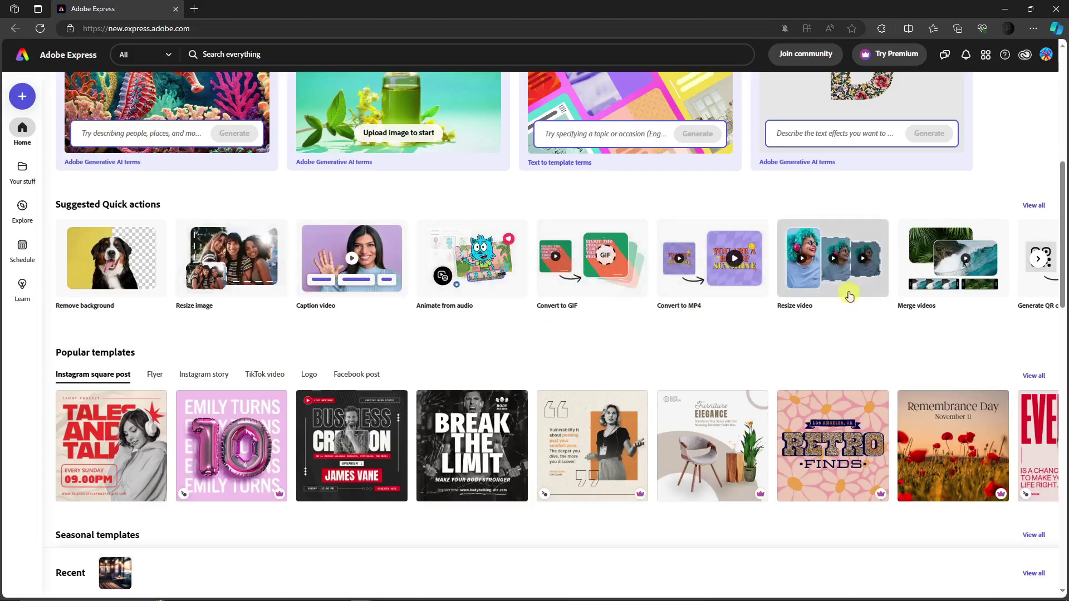
pyautogui.click(1038, 259)
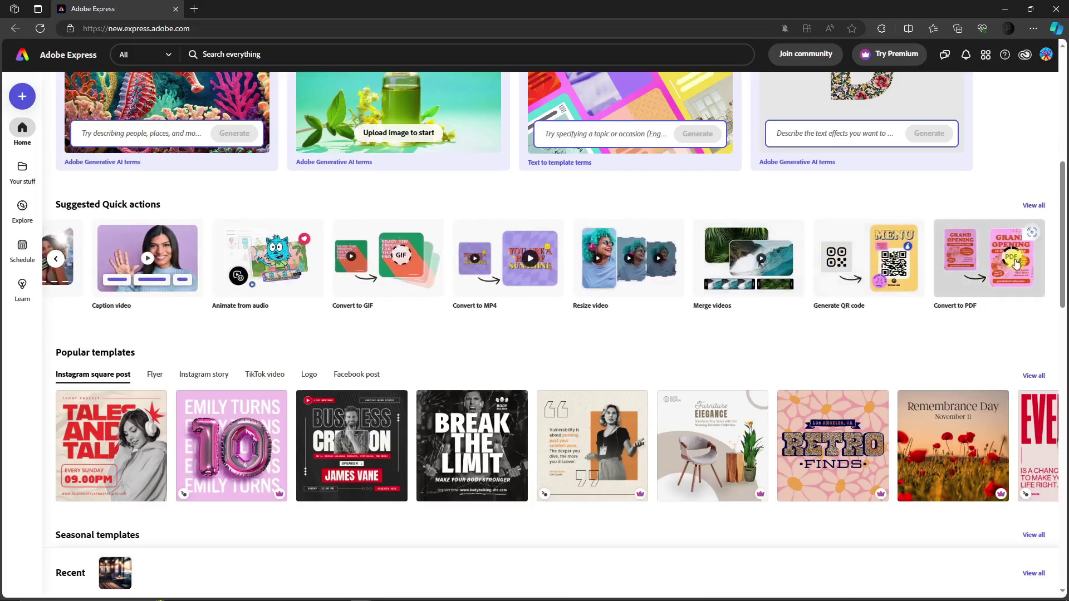
# Open the complete list of quick actions, look through all of its tools, and close it.
pyautogui.click(1037, 205)
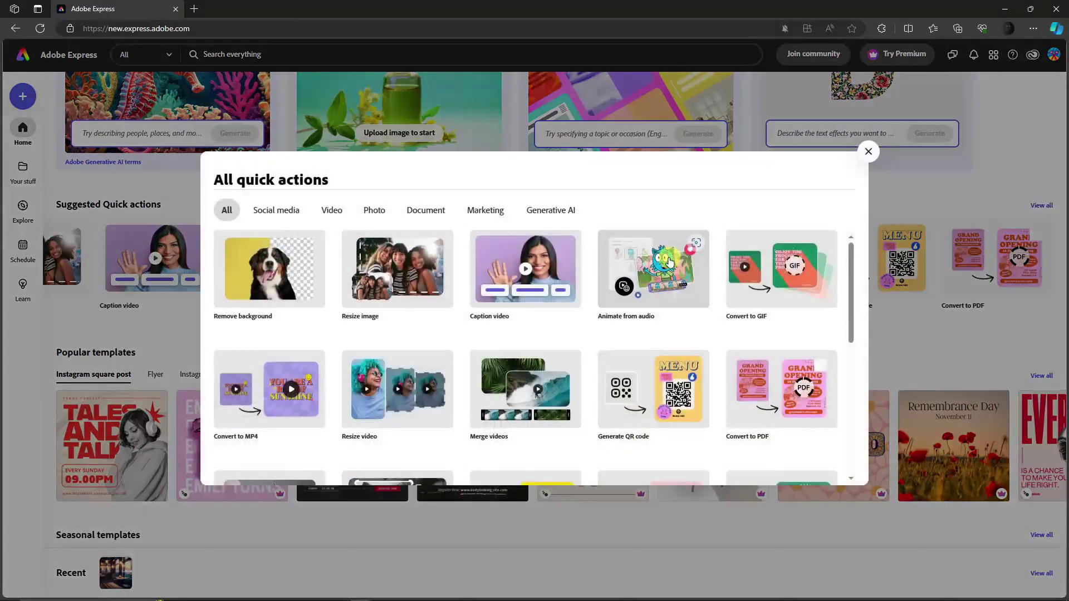
pyautogui.scroll(-10, 579, 306)
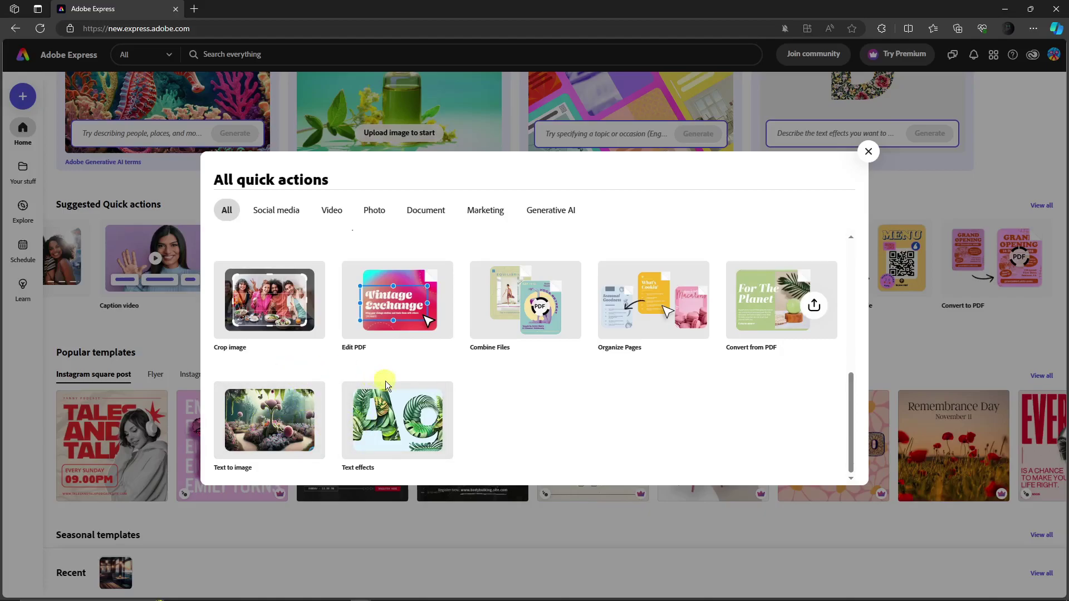
pyautogui.scroll(1, 412, 419)
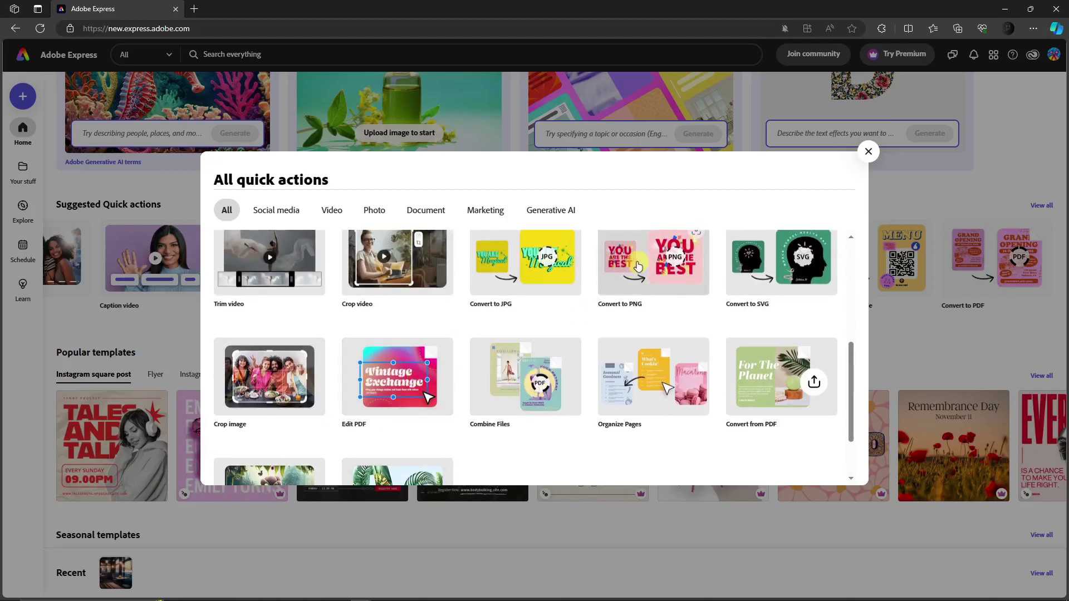
pyautogui.scroll(1, 638, 268)
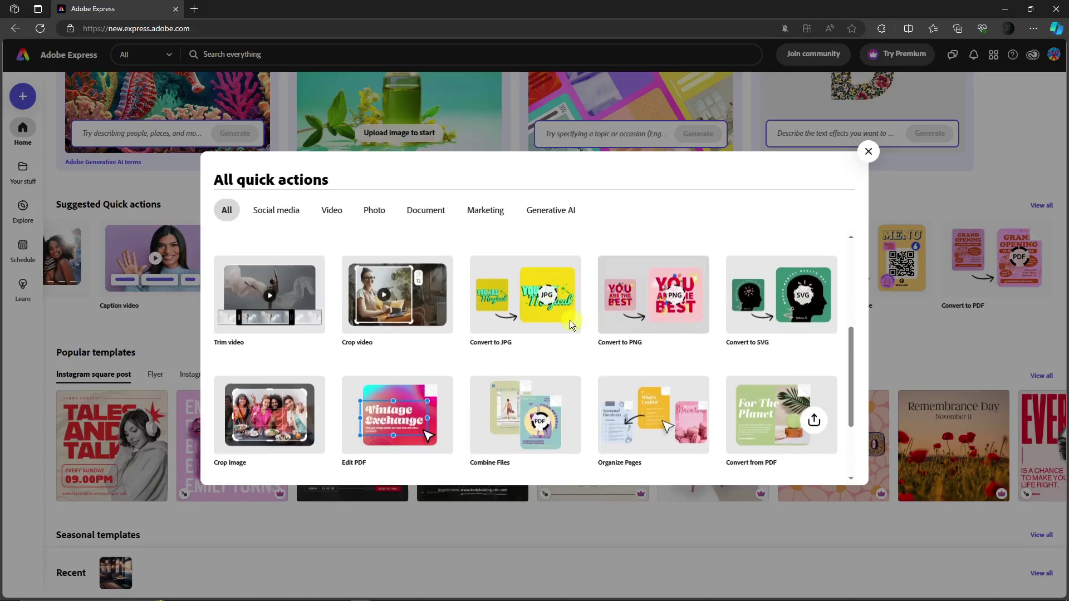
pyautogui.scroll(4, 386, 334)
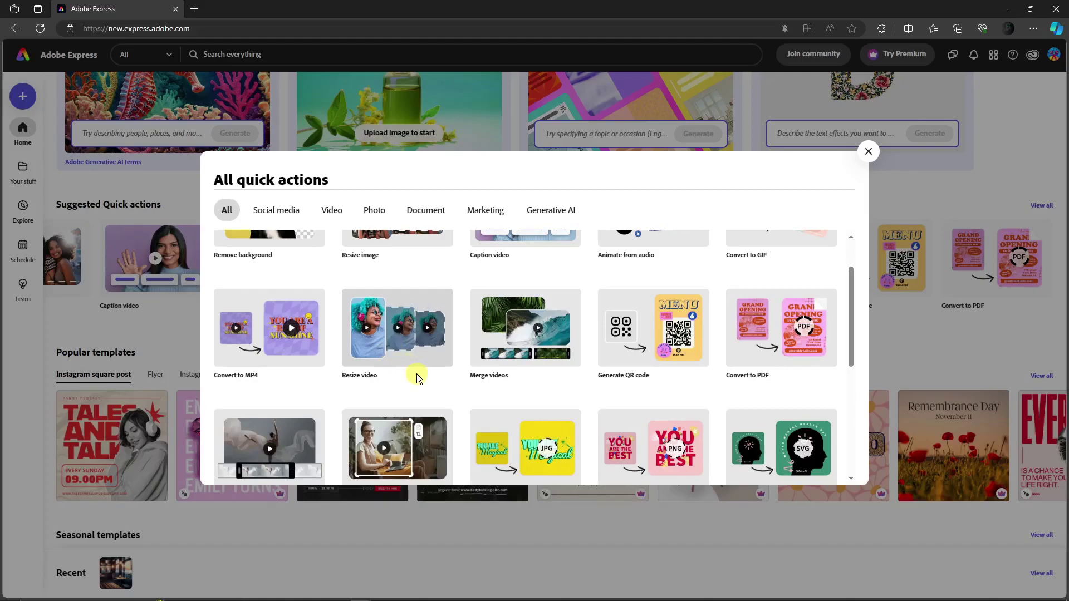
pyautogui.scroll(2, 418, 377)
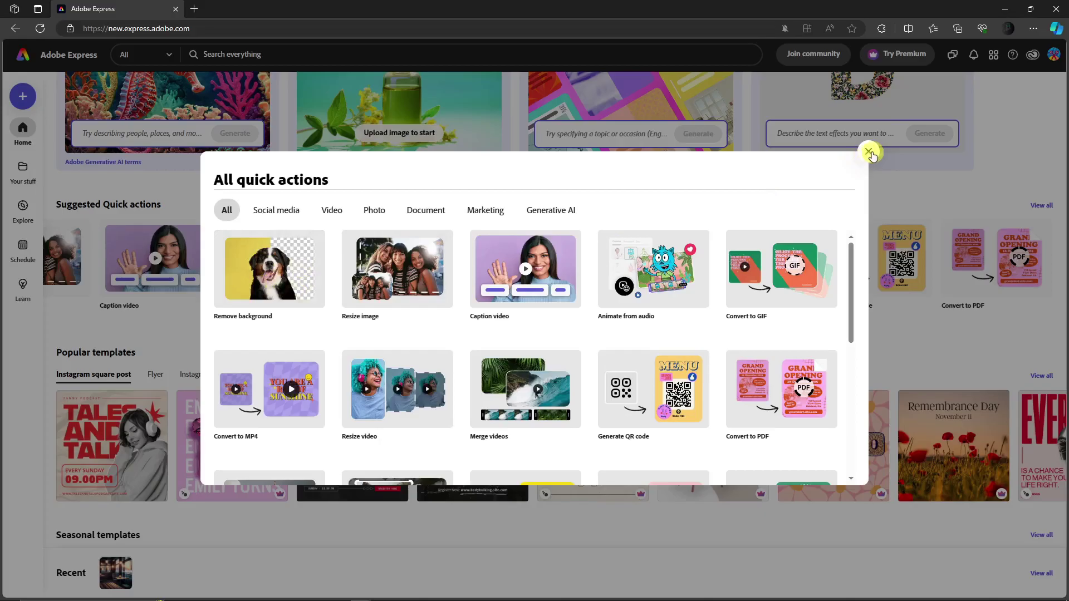
pyautogui.click(869, 152)
# Examine the Get started formats on the home page, such as Instagram square post, TikTok video and Logo, and their creation options.
pyautogui.scroll(-3, 544, 310)
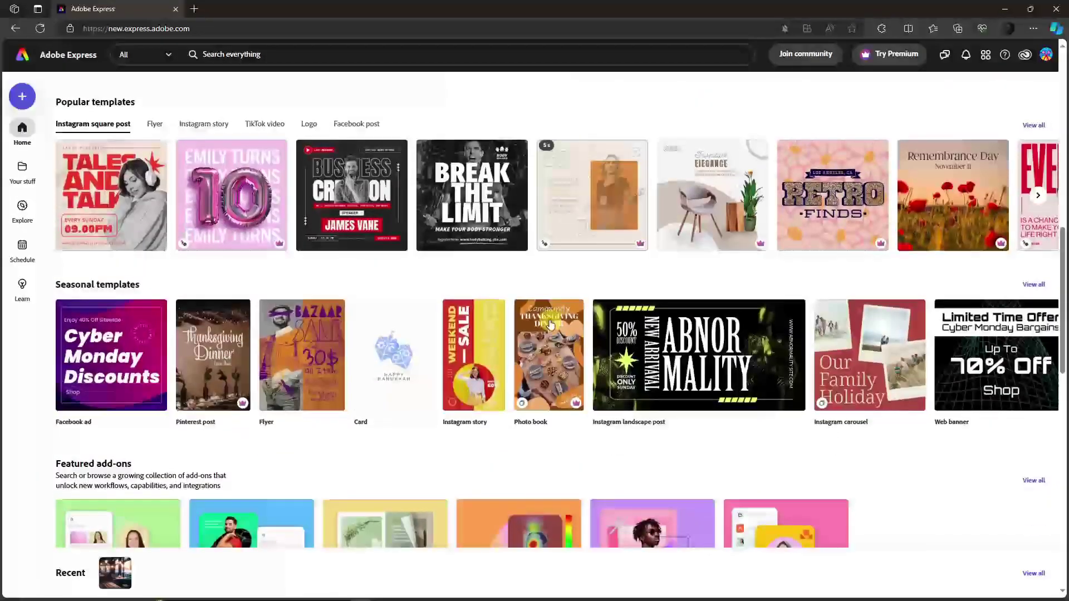
pyautogui.scroll(5, 538, 337)
pyautogui.scroll(5, 537, 336)
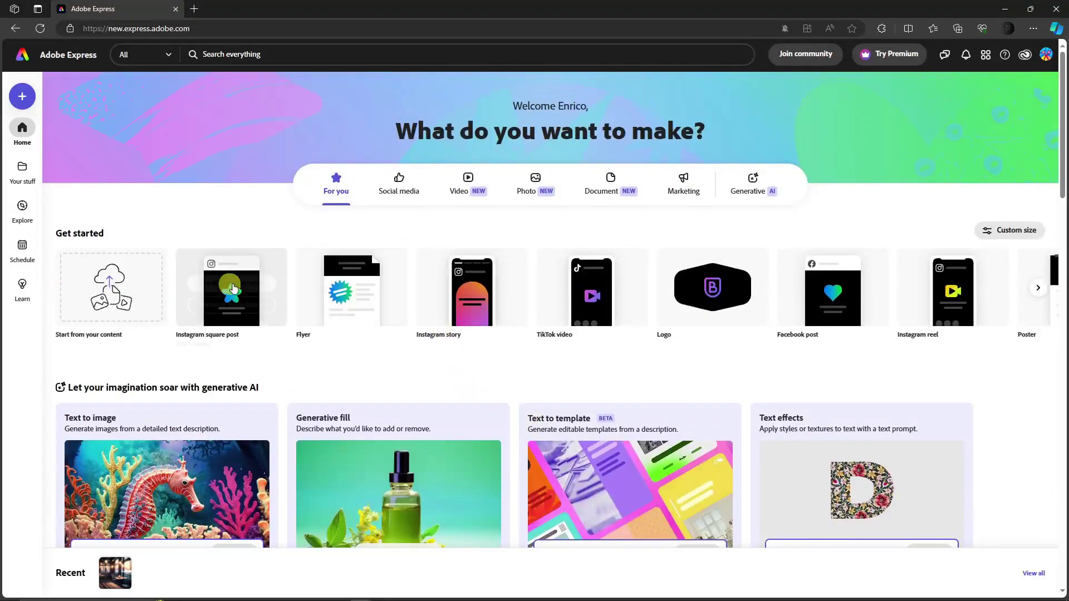
pyautogui.moveTo(365, 284)
pyautogui.moveTo(249, 298)
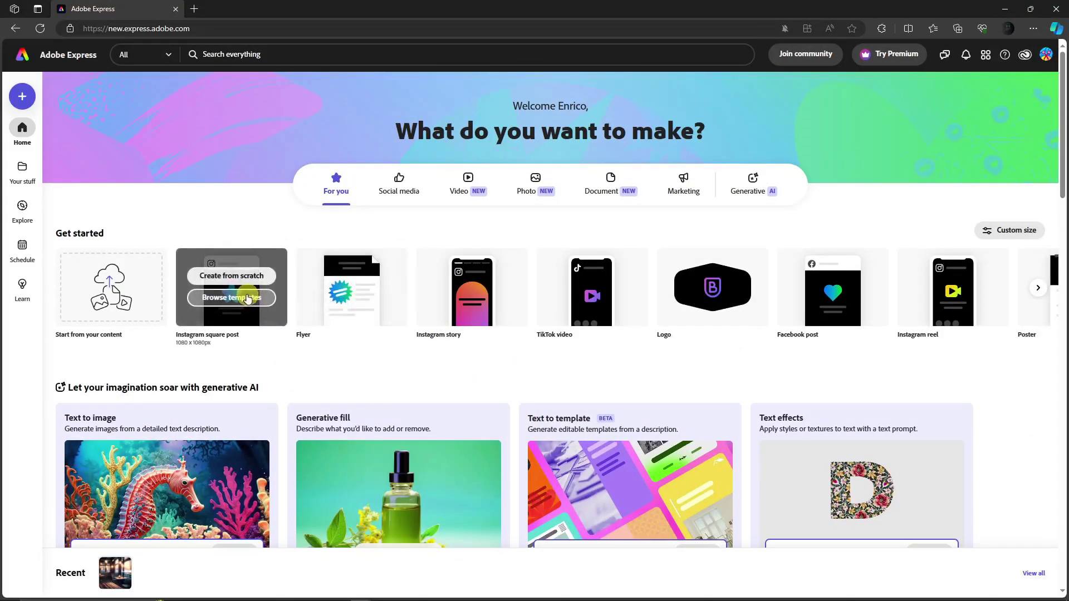
pyautogui.moveTo(456, 279)
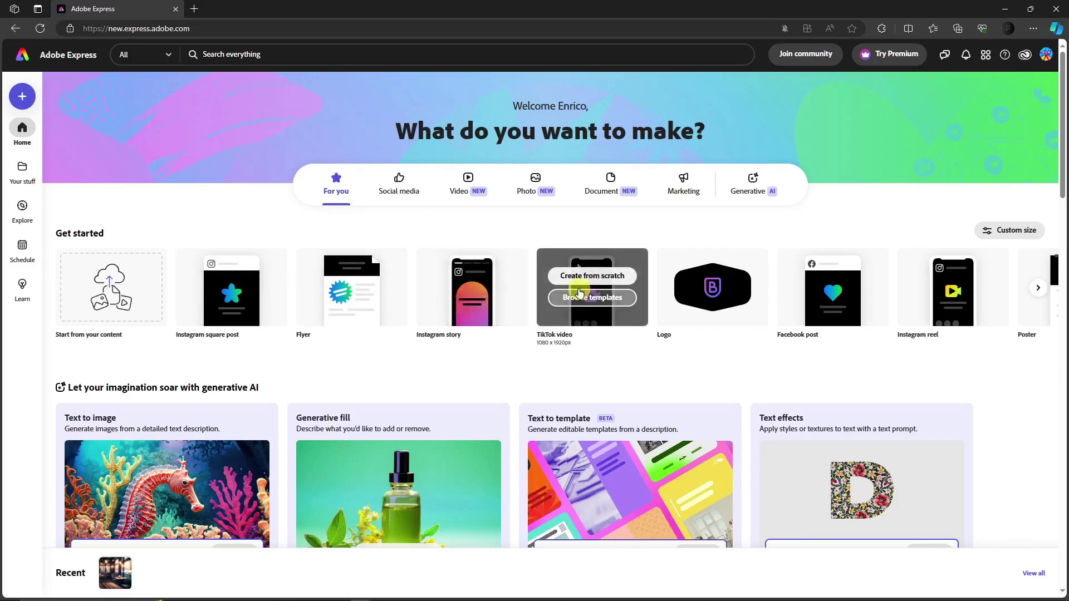
pyautogui.moveTo(724, 293)
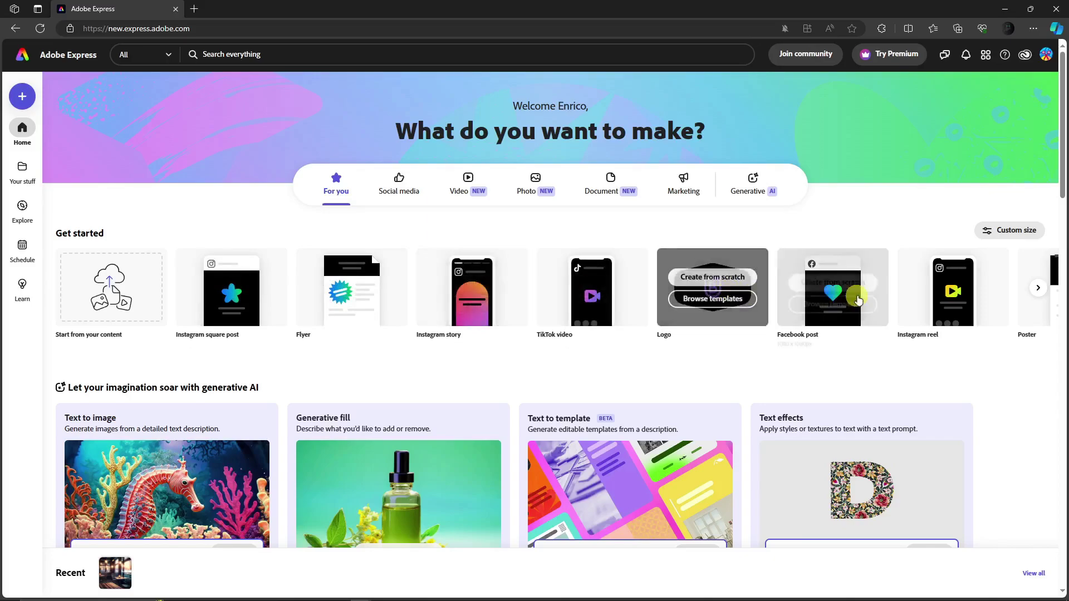
pyautogui.click(1038, 289)
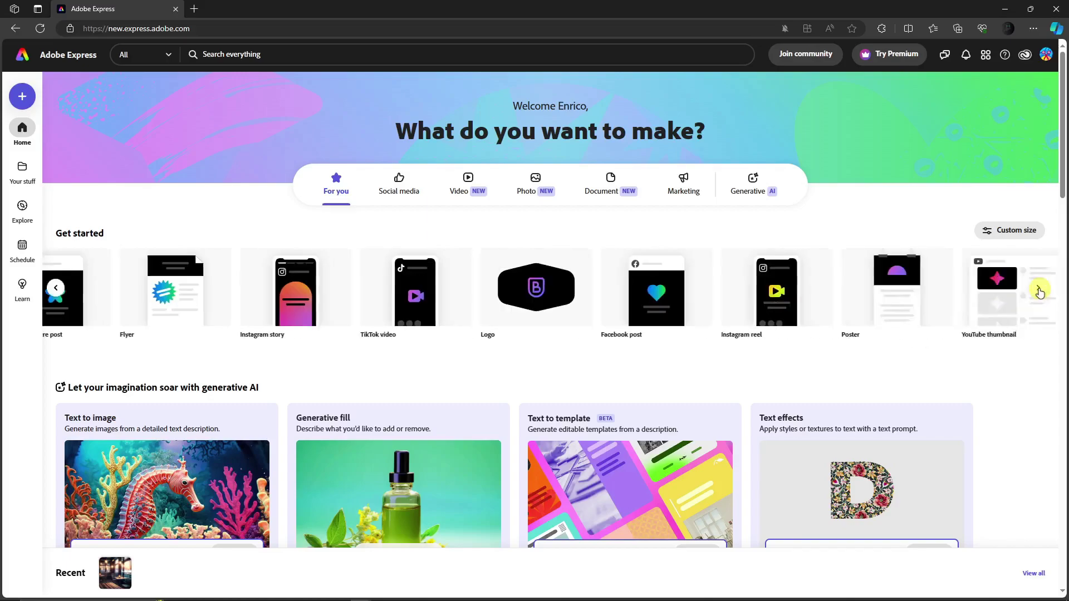
pyautogui.click(59, 290)
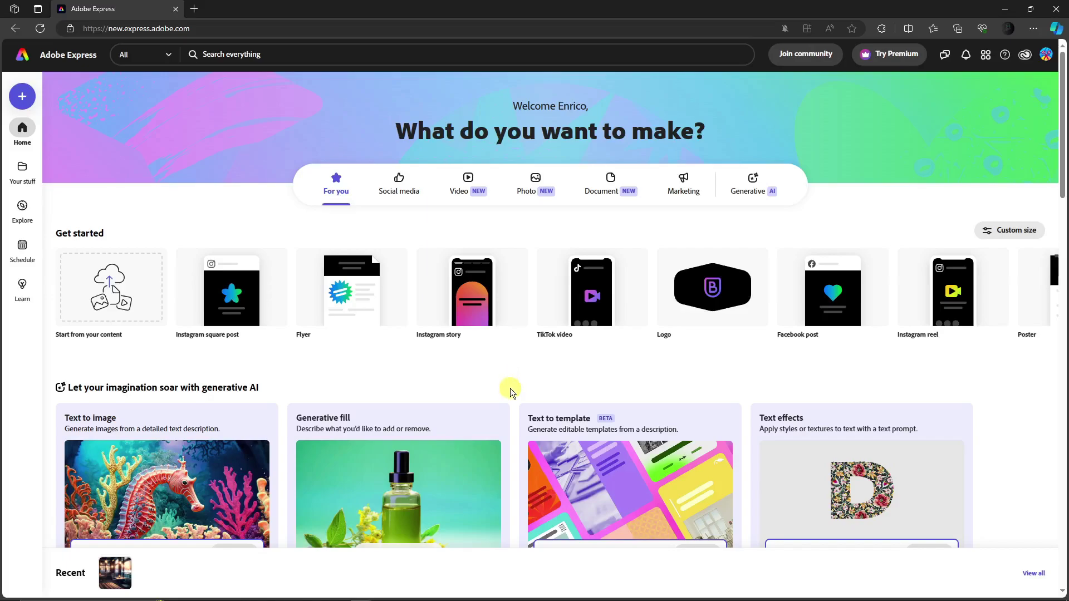
pyautogui.moveTo(281, 303)
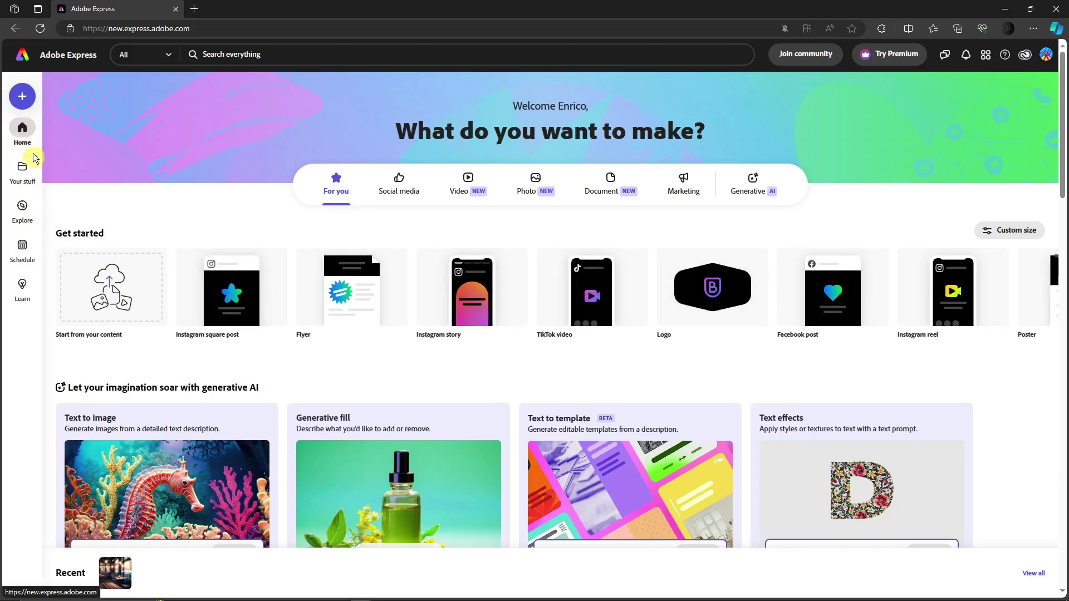
# View the saved files in Your stuff, and browse the template categories in Explore.
pyautogui.click(27, 174)
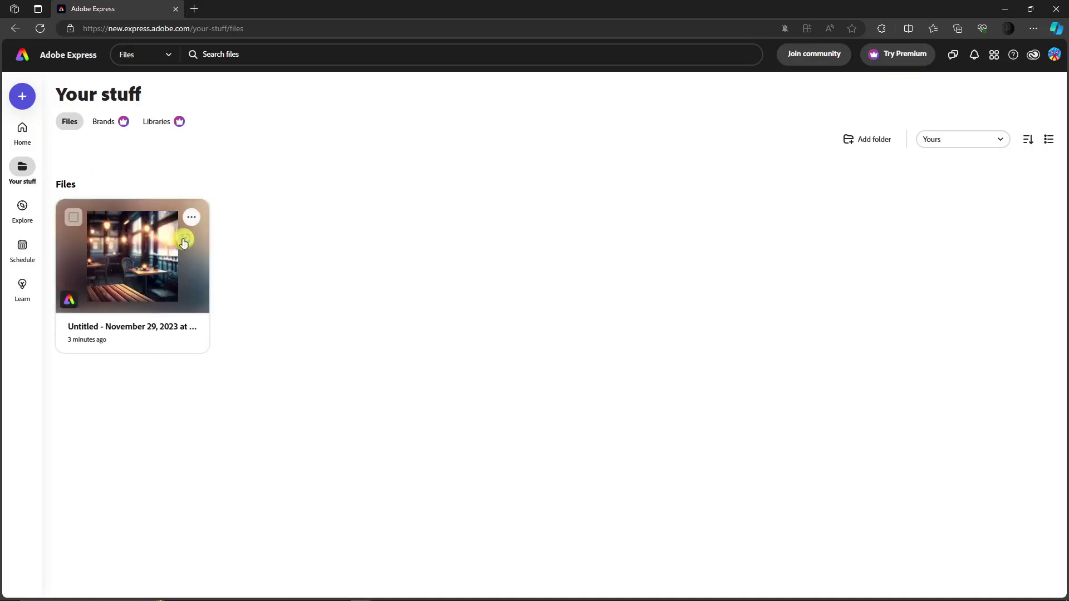
pyautogui.click(22, 210)
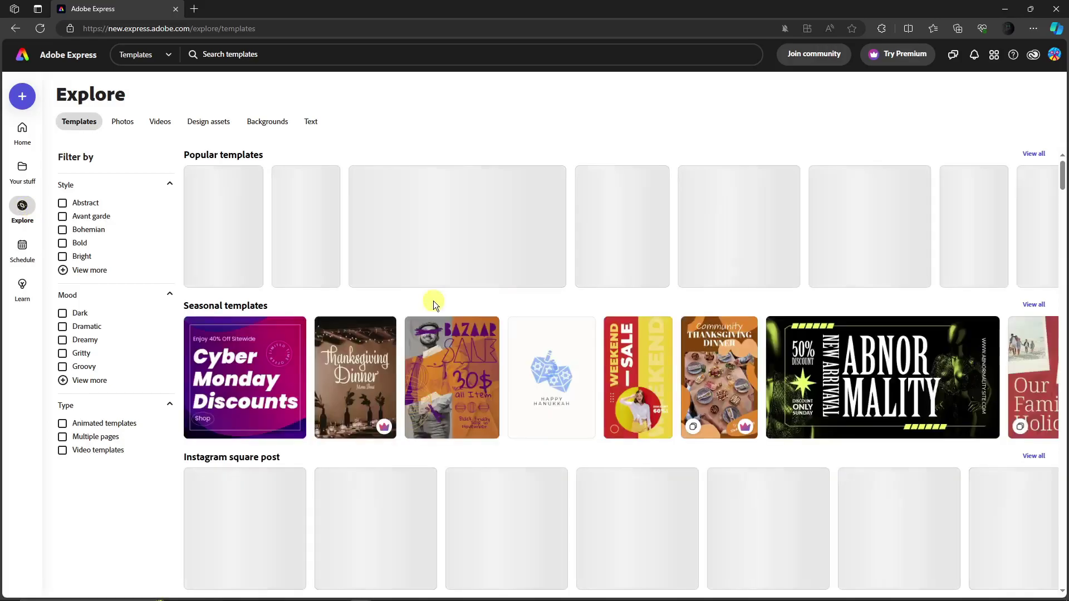
pyautogui.scroll(-2, 511, 299)
pyautogui.scroll(-1, 511, 299)
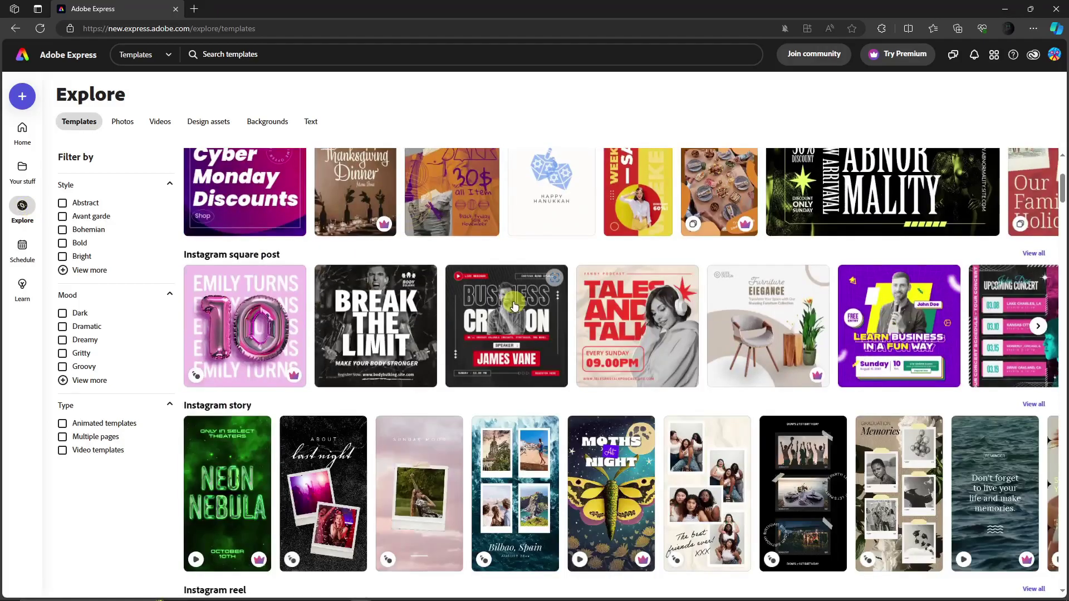
pyautogui.scroll(-3, 566, 406)
pyautogui.scroll(4, 529, 406)
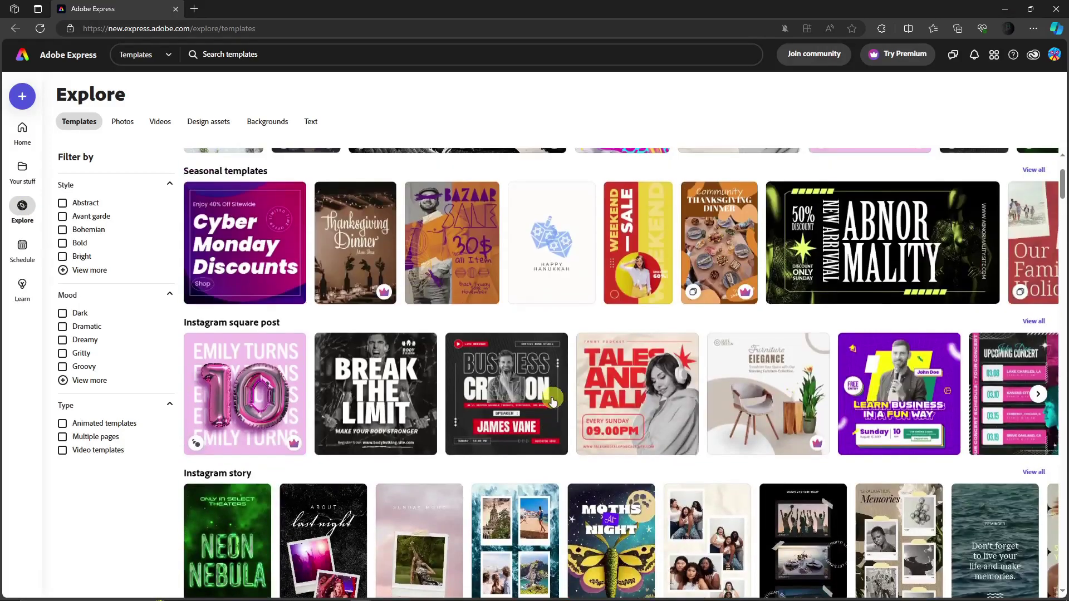
# Preview the black and red "Business Creation" live webinar template under Instagram square post, and close the preview.
pyautogui.scroll(-1, 497, 405)
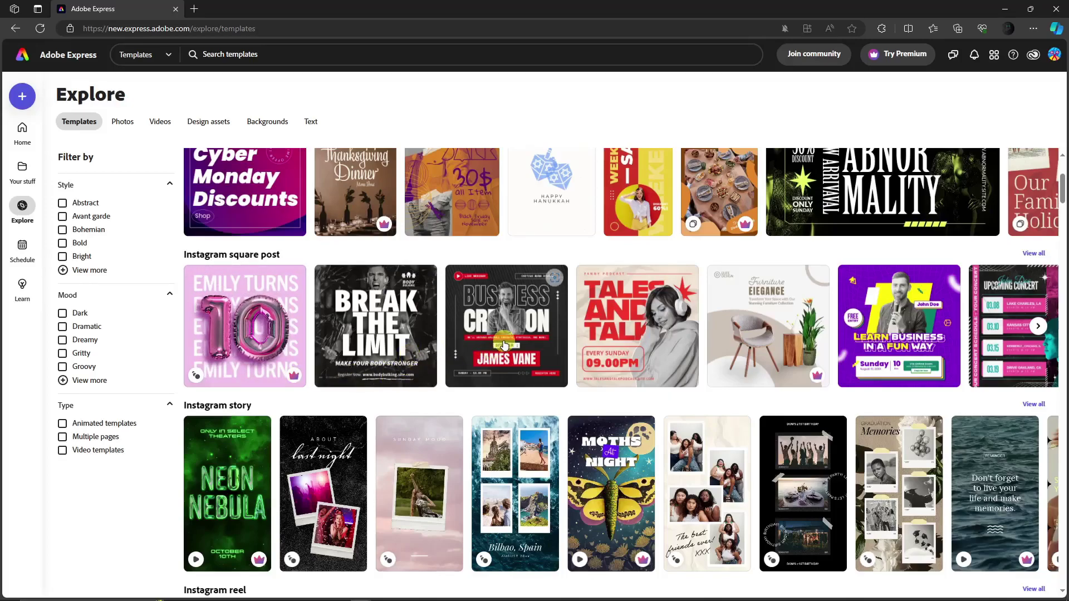
pyautogui.click(493, 354)
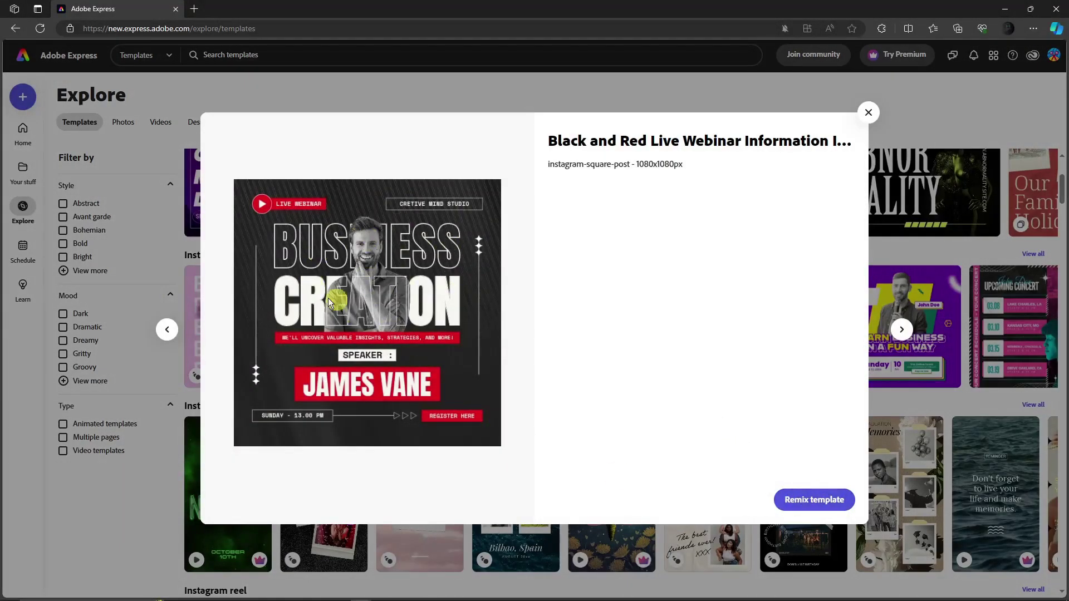
pyautogui.click(867, 112)
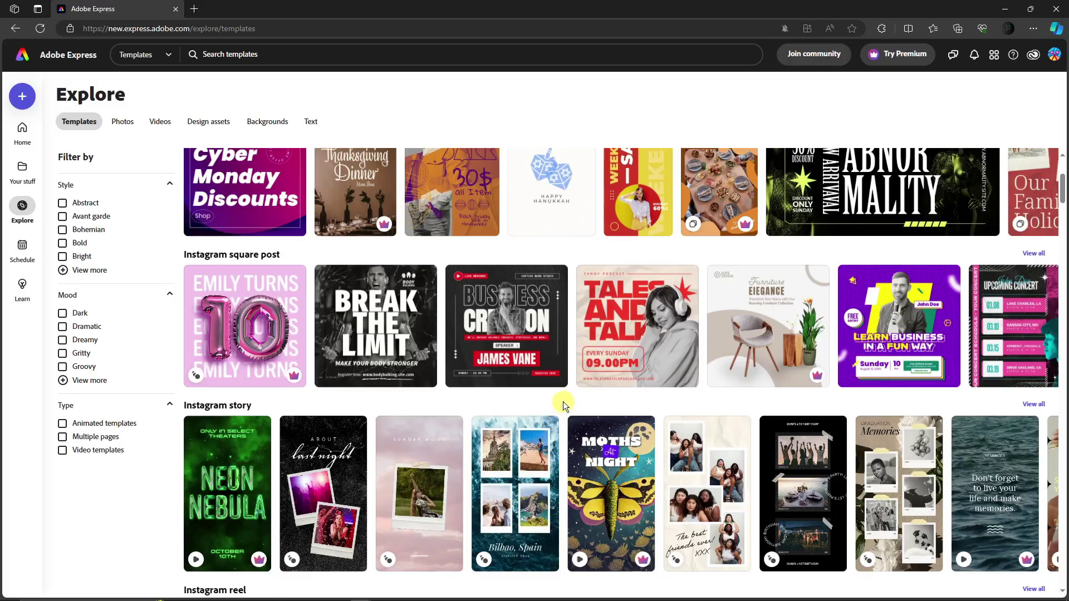
pyautogui.scroll(-1, 563, 401)
pyautogui.scroll(5, 563, 401)
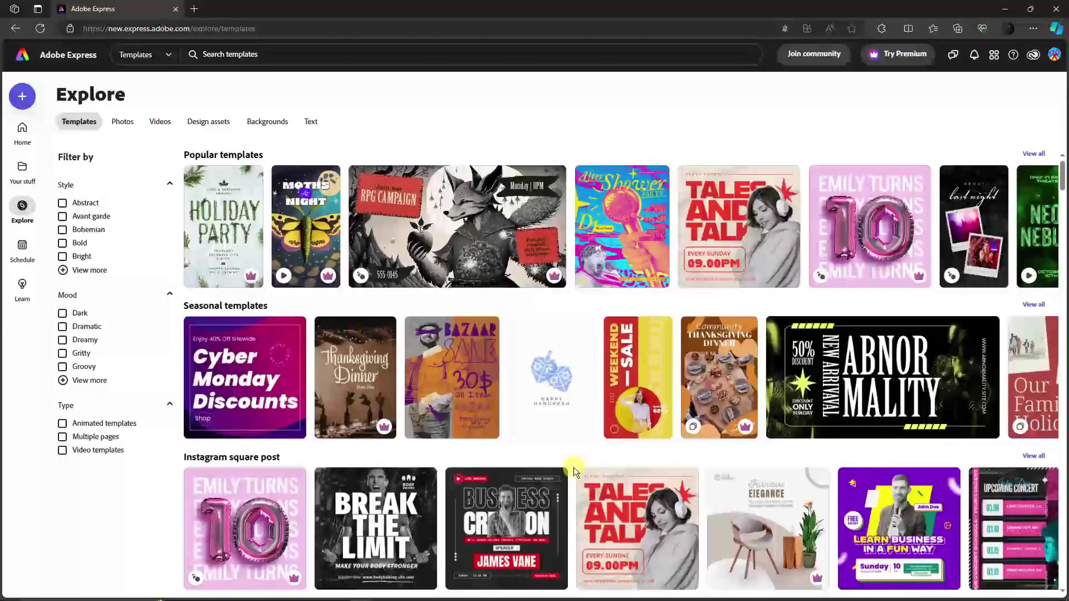
pyautogui.scroll(-1, 572, 469)
pyautogui.scroll(1, 570, 471)
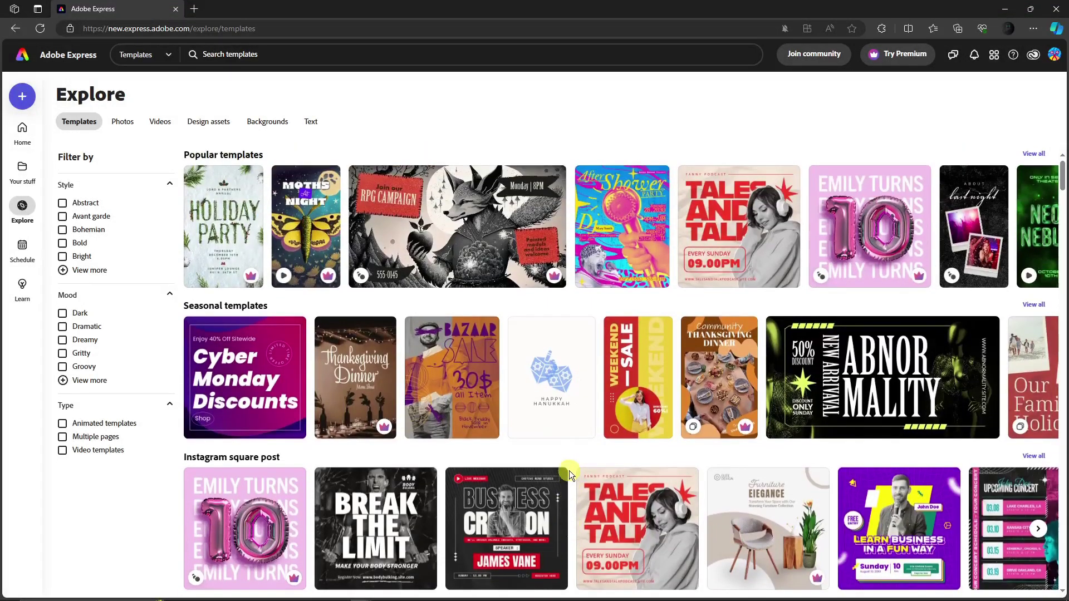
# Browse the Instagram story, Instagram reel and TikTok video templates in Explore.
pyautogui.scroll(-3, 415, 440)
pyautogui.scroll(-3, 839, 362)
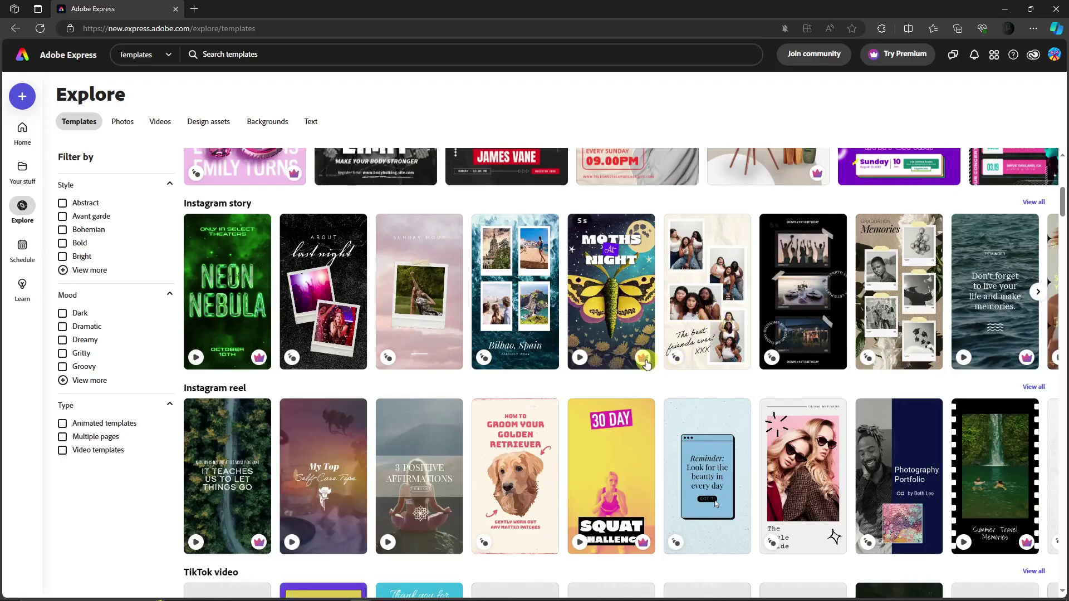
pyautogui.scroll(-1, 646, 363)
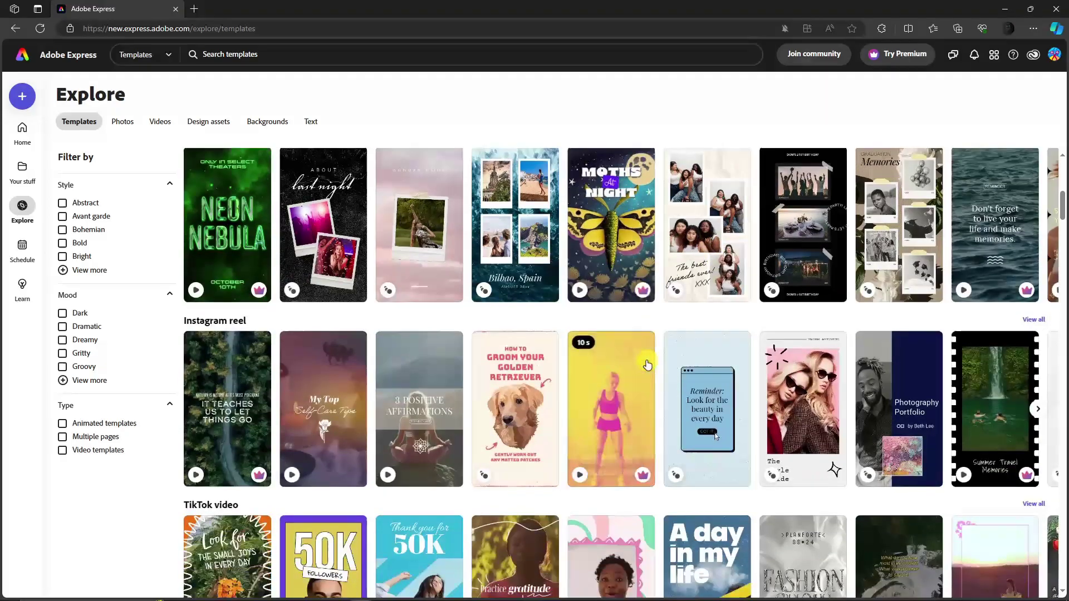
pyautogui.scroll(-2, 517, 384)
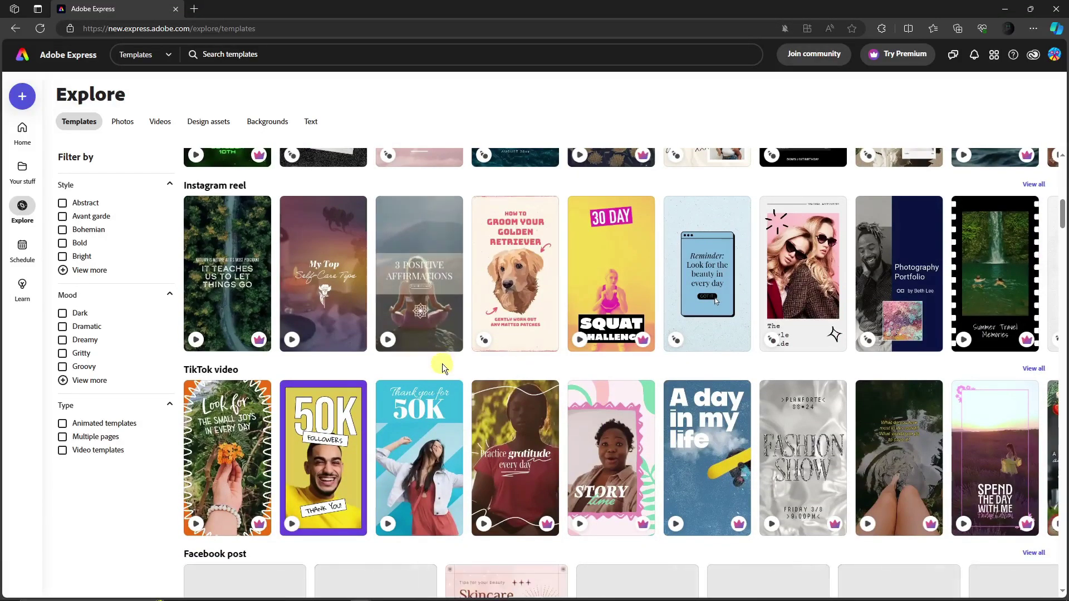
pyautogui.scroll(5, 443, 365)
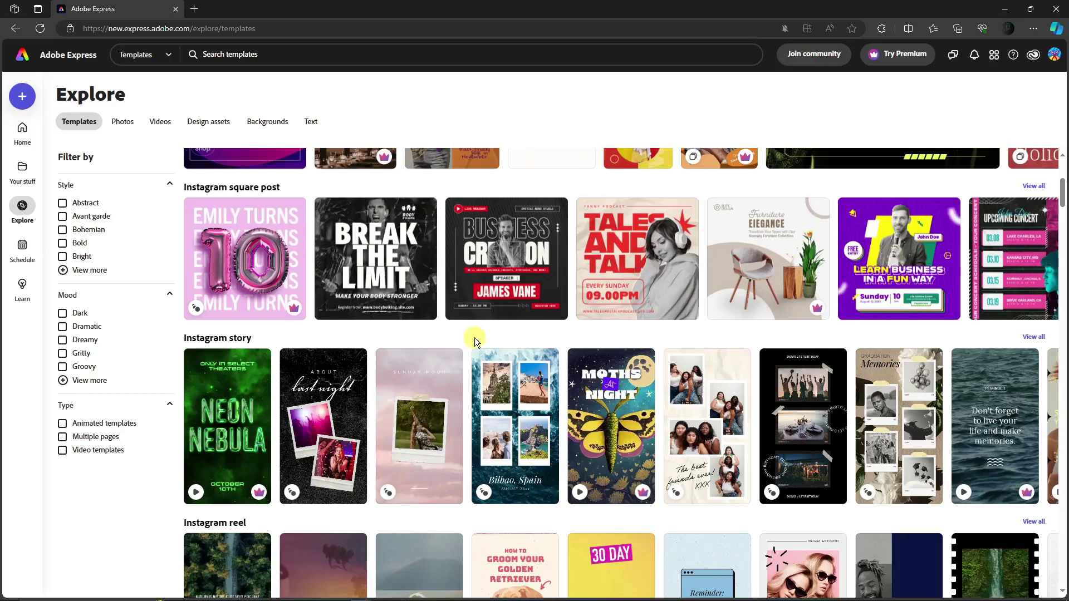
# Return to the home page and create a blank Instagram square post from scratch.
pyautogui.click(22, 131)
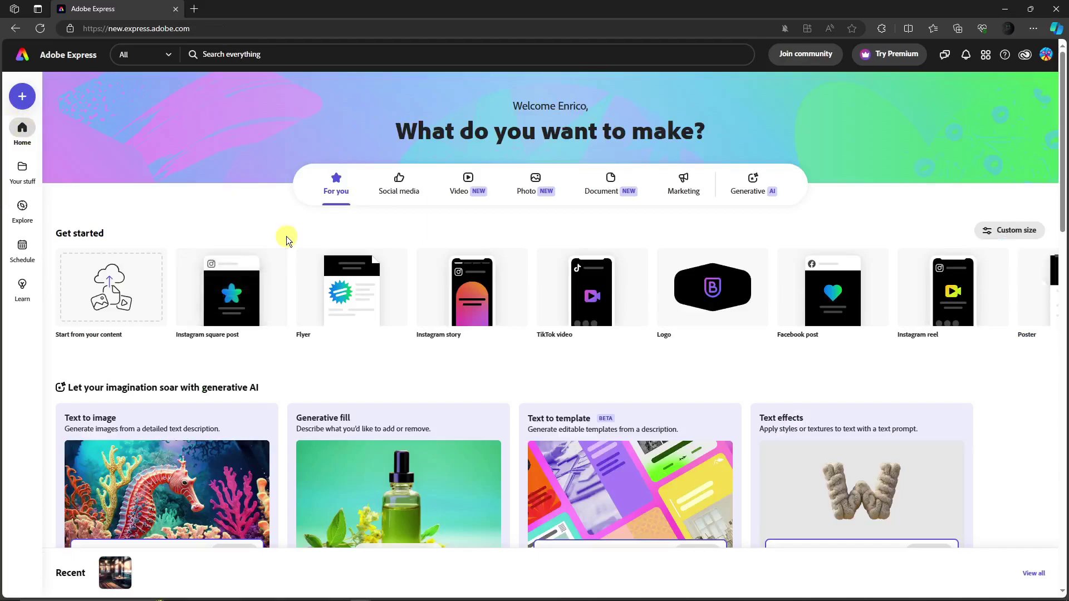
pyautogui.moveTo(245, 280)
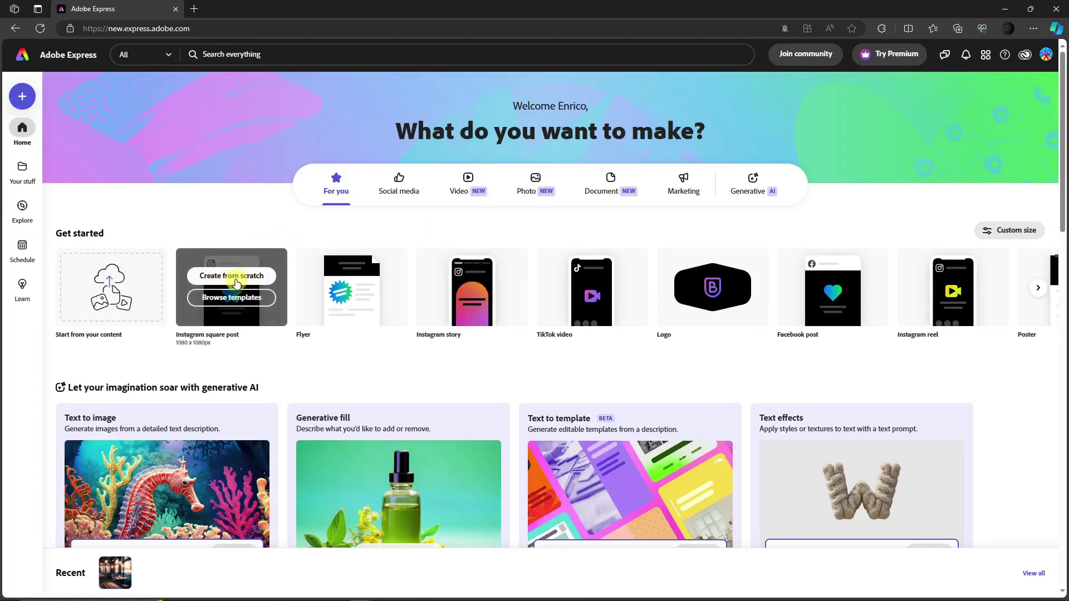
pyautogui.click(236, 277)
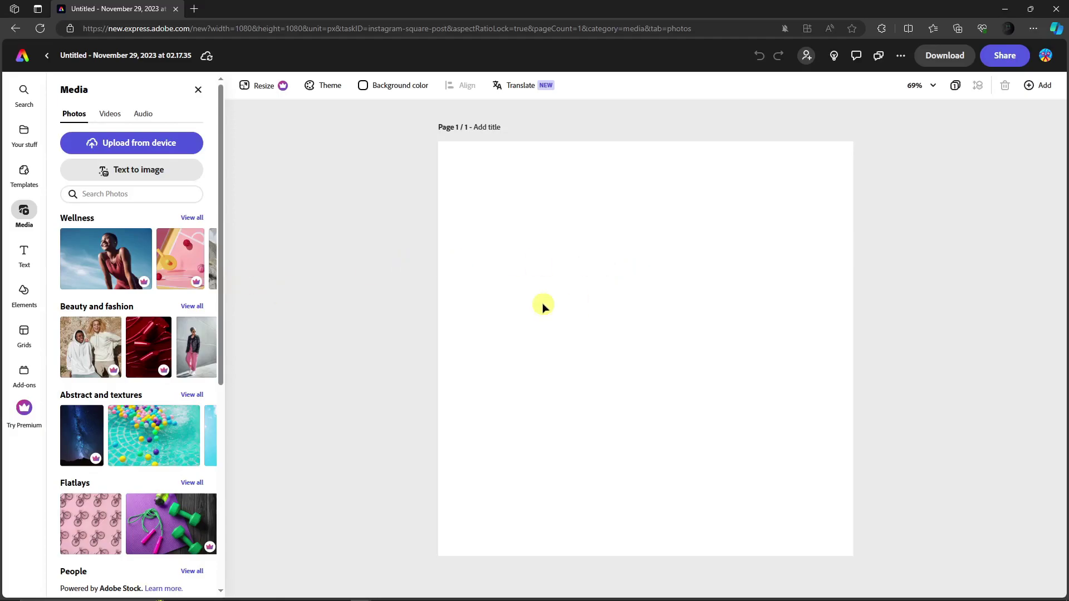
# Examine the image sizes offered for Text to image in the Media options, and close the list without choosing one.
pyautogui.moveTo(219, 186); pyautogui.dragTo(222, 154)
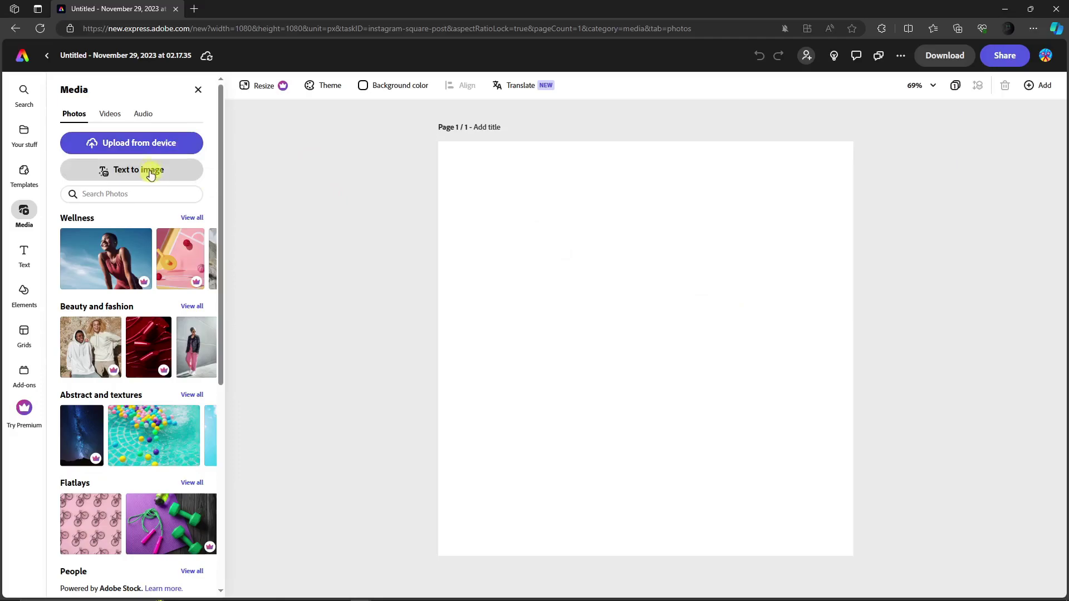
pyautogui.click(122, 173)
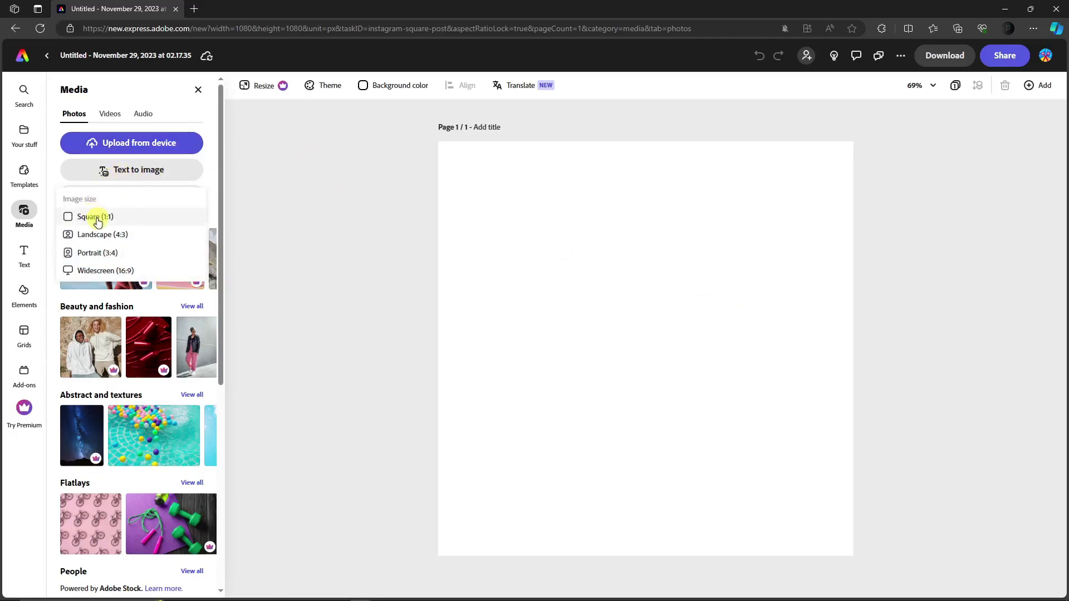
pyautogui.click(262, 214)
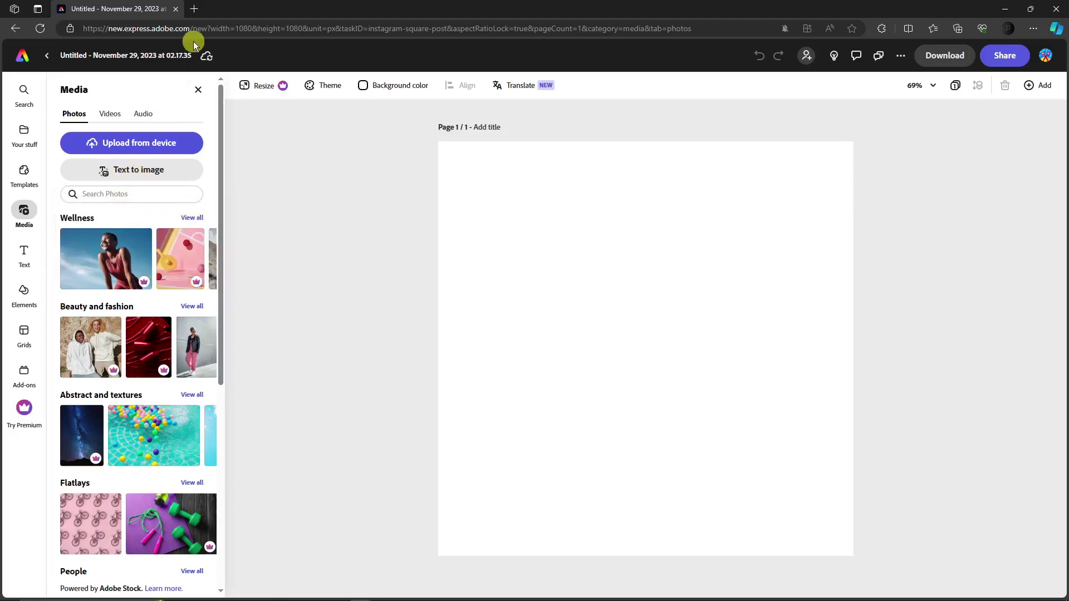
# Go back to the home page and generate a Text to image picture from the prompt "A coffee shop in the winter".
pyautogui.click(23, 55)
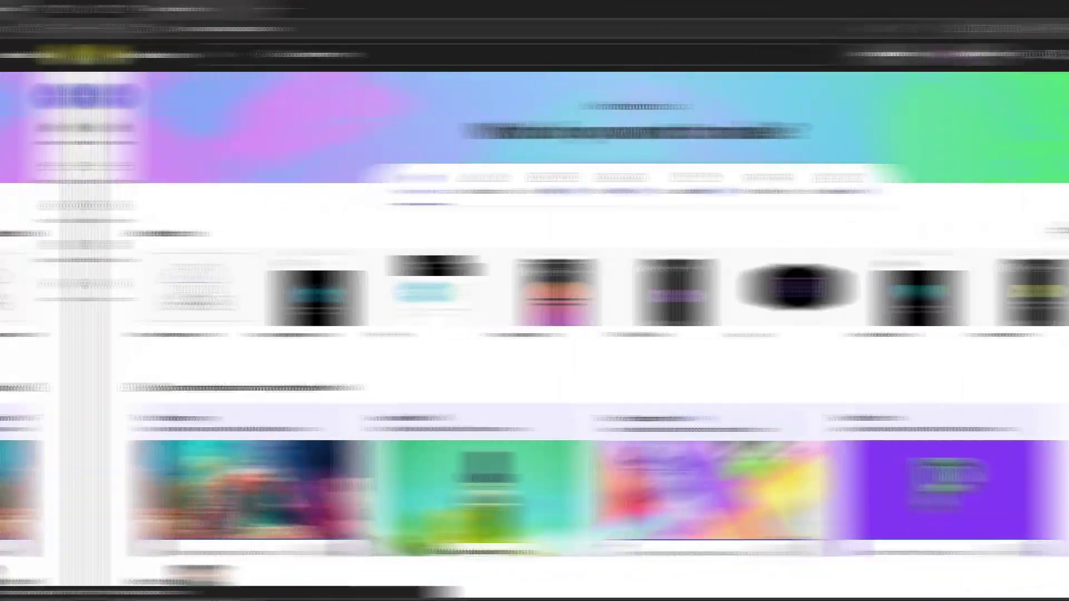
pyautogui.scroll(-12, 252, 324)
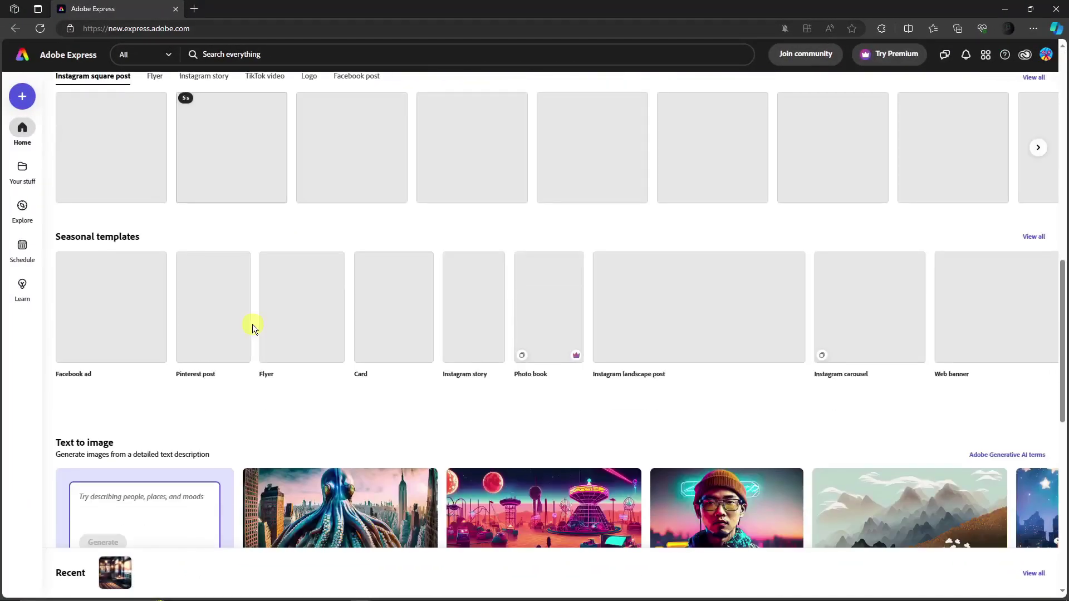
pyautogui.scroll(-5, 253, 324)
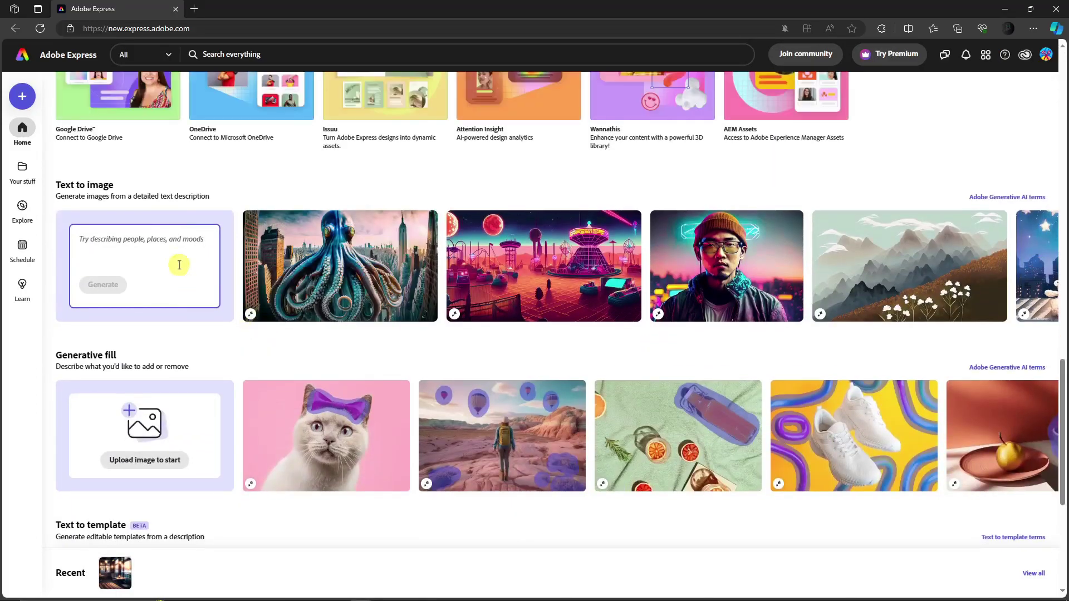
pyautogui.click(178, 258)
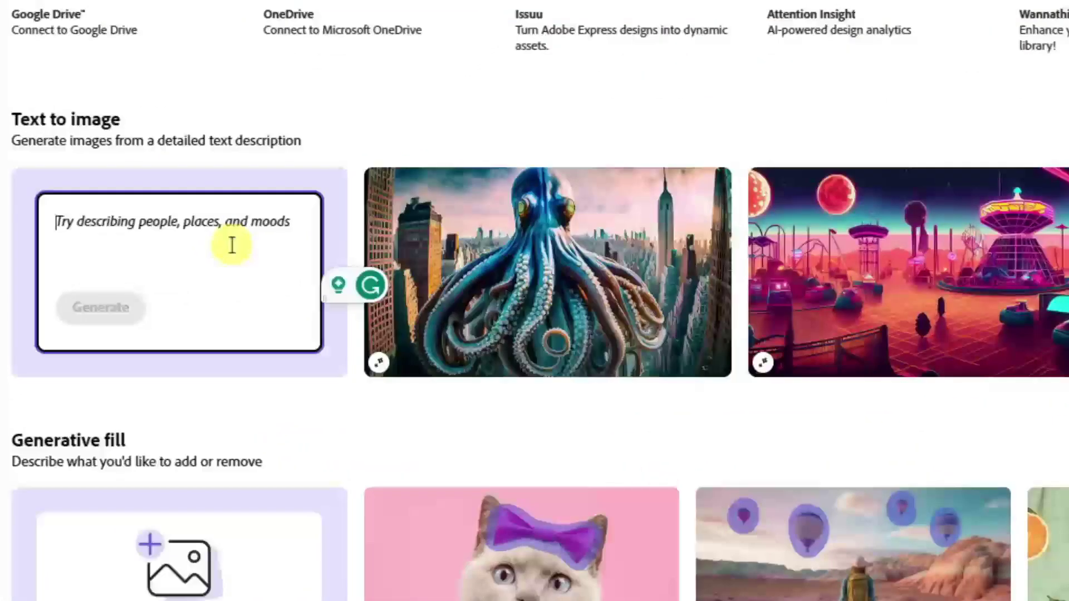
pyautogui.write('A coffee shop ')
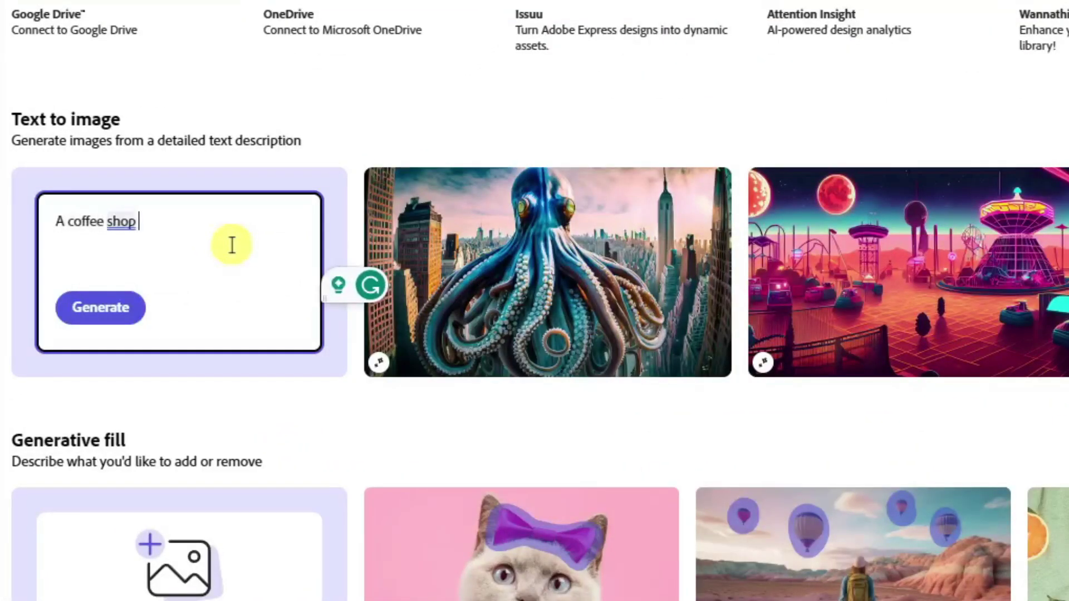
pyautogui.write('in the winter')
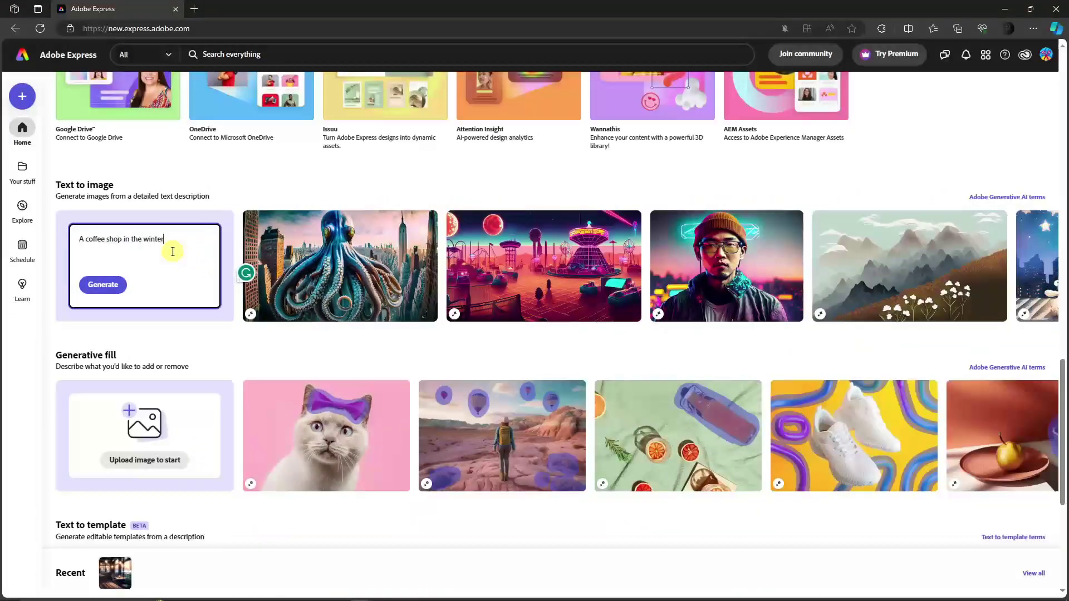
pyautogui.click(100, 308)
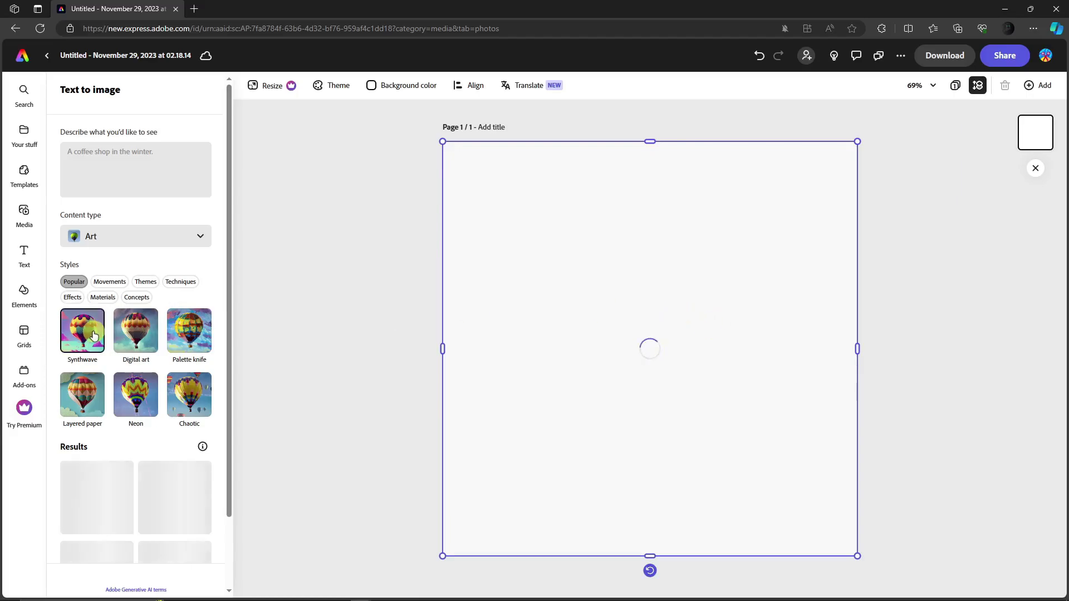
# Look over the Text to image styles and preview the different generated coffee shop results on the page.
pyautogui.scroll(-2, 95, 332)
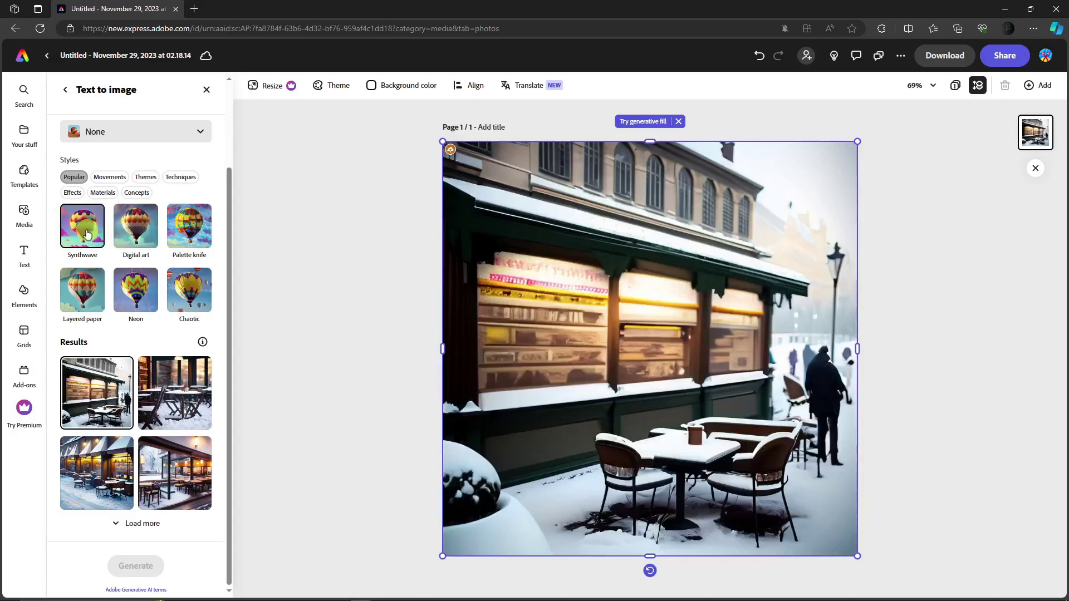
pyautogui.click(136, 229)
pyautogui.click(191, 159)
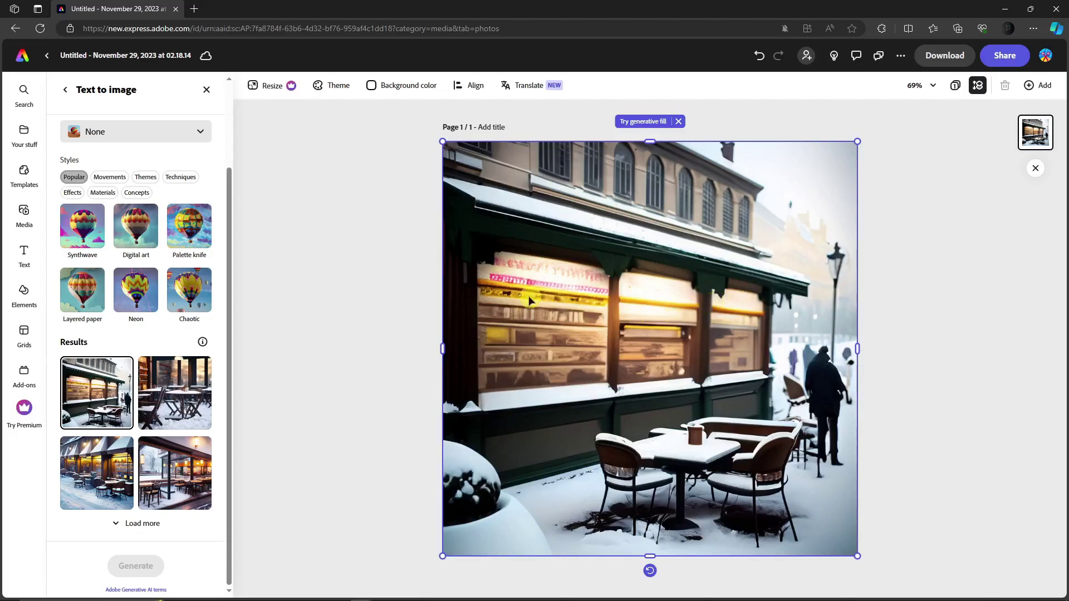
pyautogui.click(181, 390)
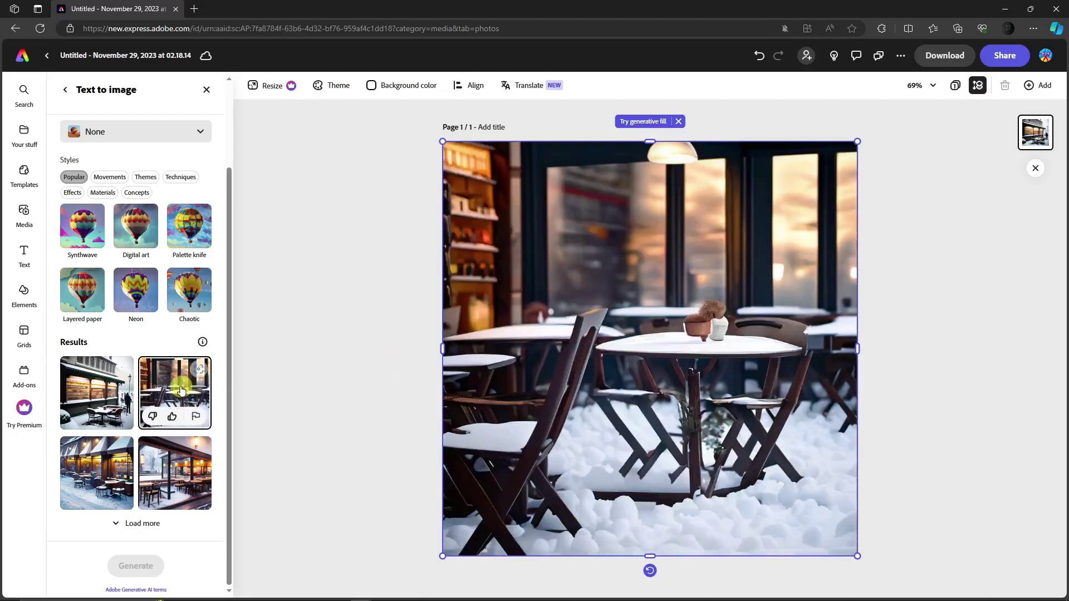
pyautogui.click(177, 484)
pyautogui.click(109, 490)
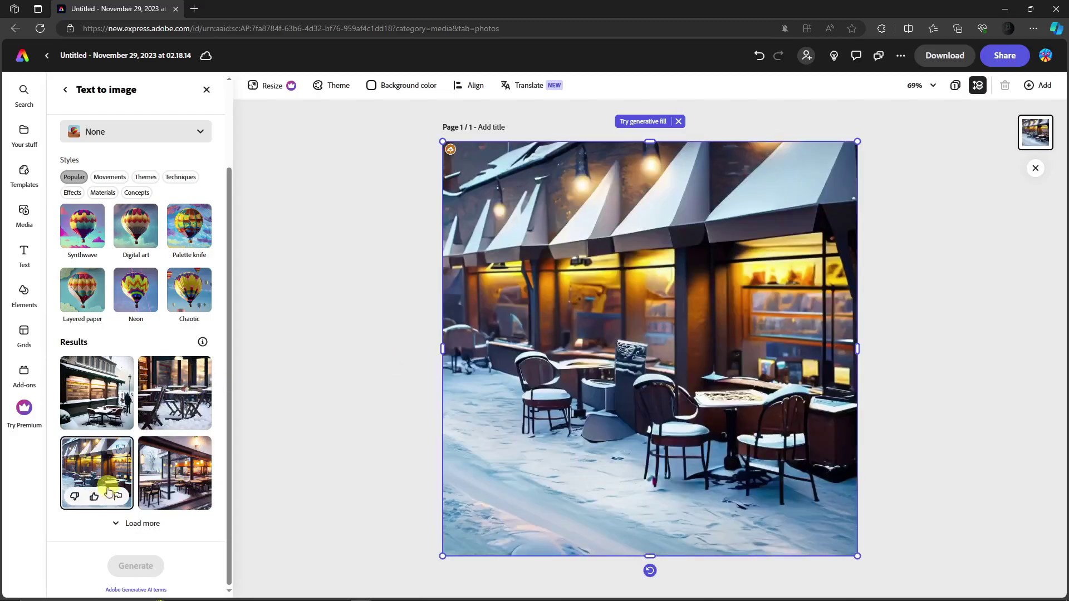
# Load more results, compare the existing ones again, and choose the picture with the round table and folding chairs in the snow.
pyautogui.click(119, 523)
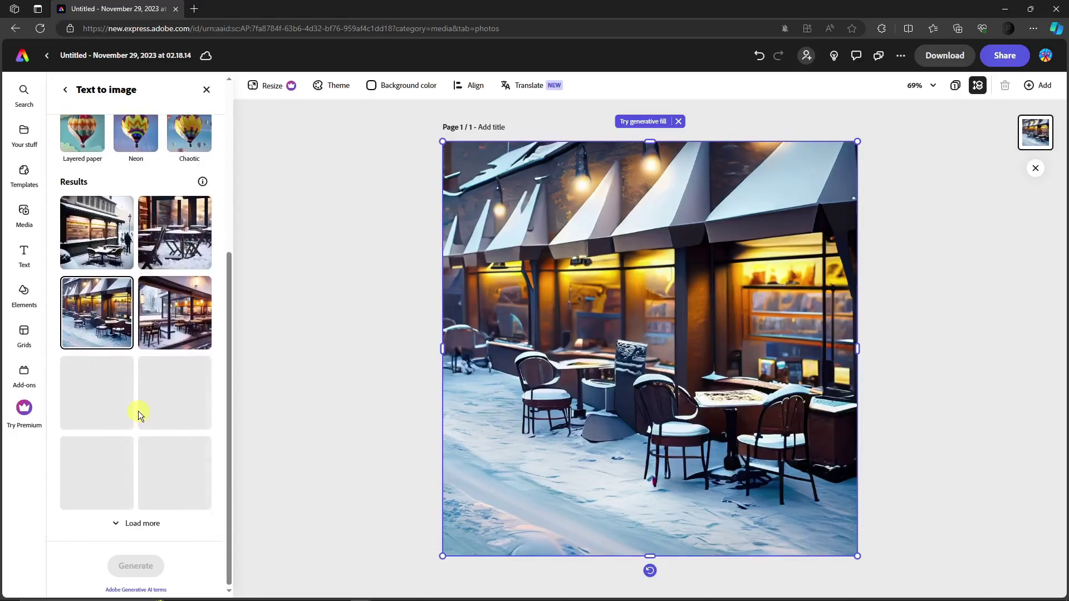
pyautogui.click(159, 307)
pyautogui.click(105, 284)
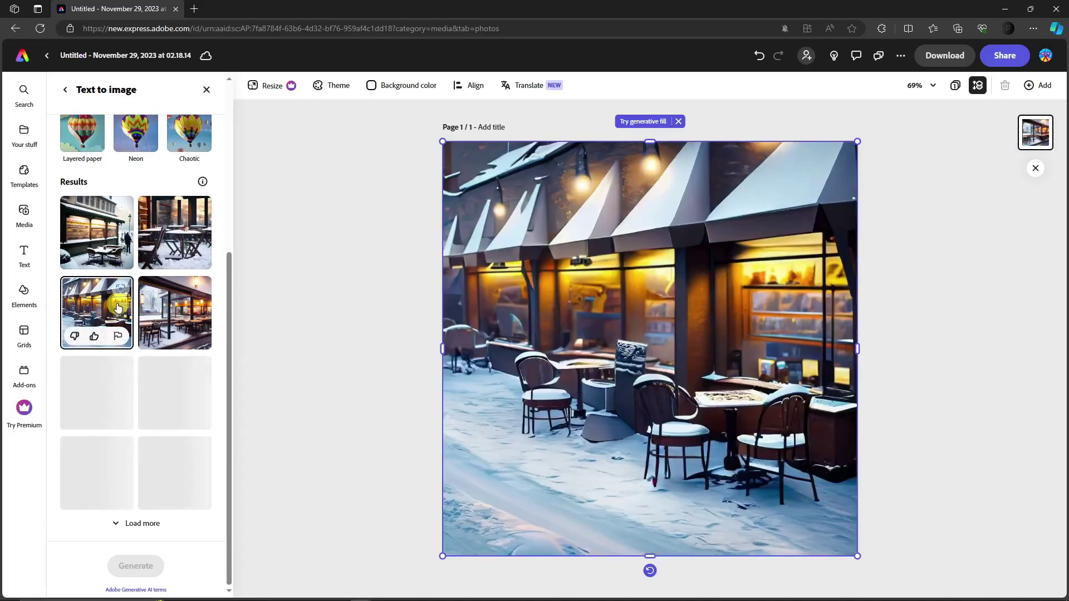
pyautogui.click(172, 231)
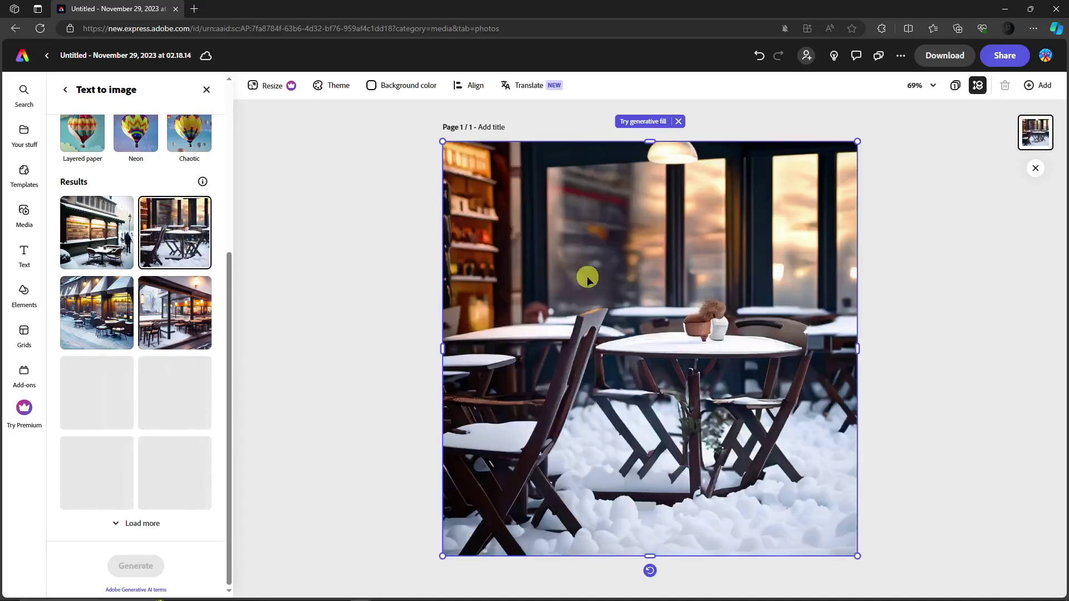
# Leave the Text to image settings and set the chosen coffee shop picture as the page background.
pyautogui.click(67, 92)
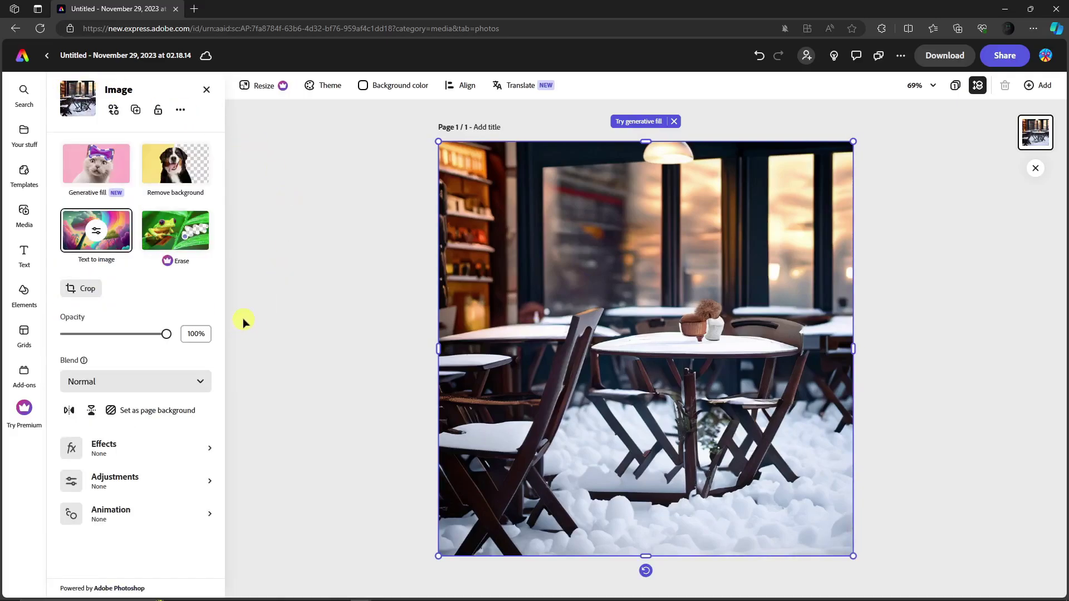
pyautogui.click(157, 415)
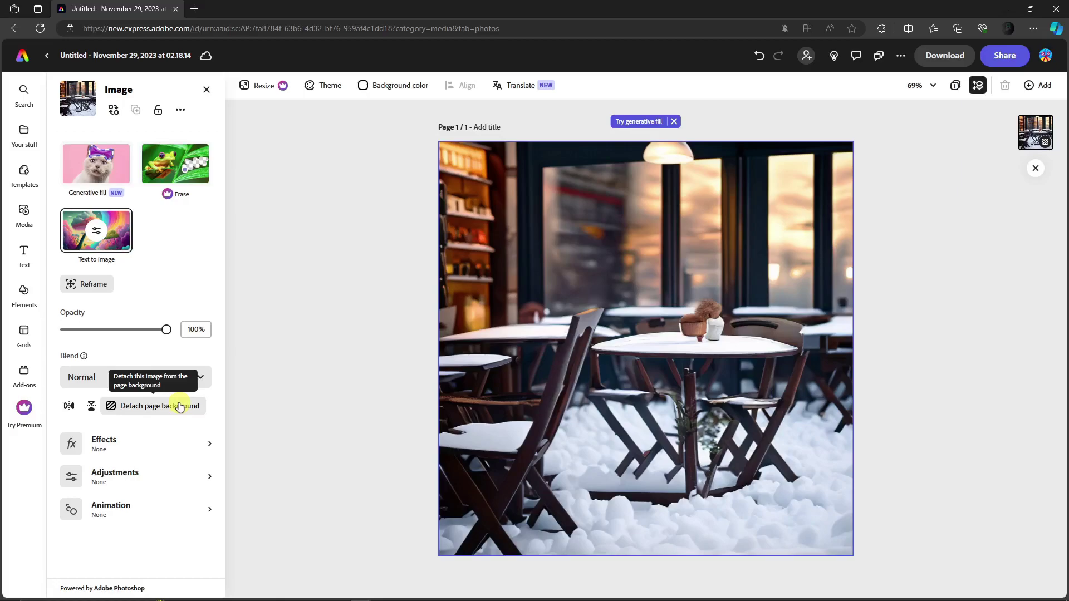
pyautogui.click(296, 412)
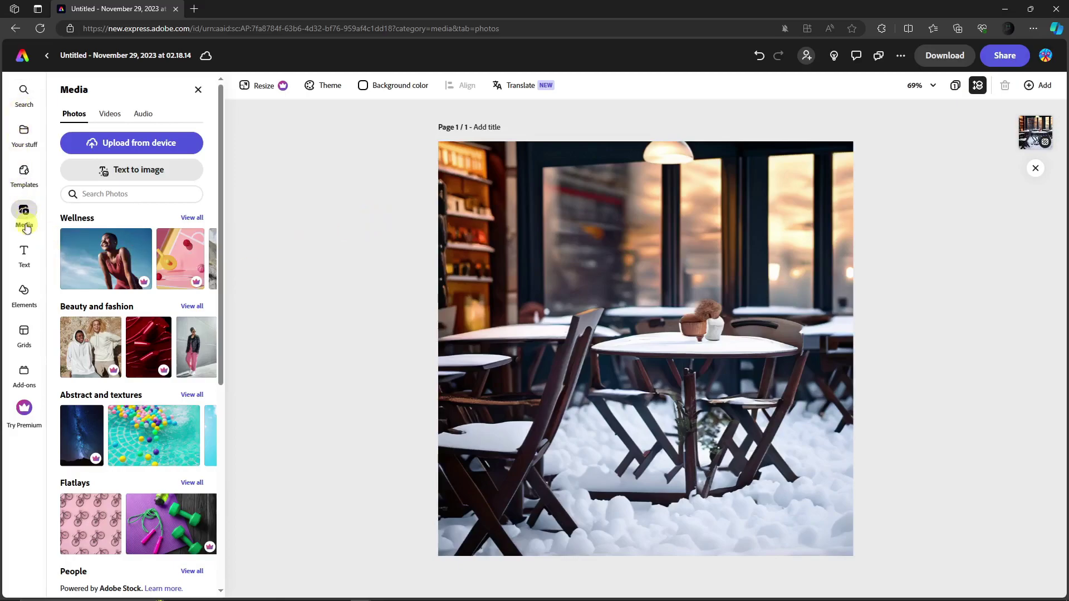
# Add a new text reading "GENERIC TEXT" over the coffee shop background.
pyautogui.click(25, 252)
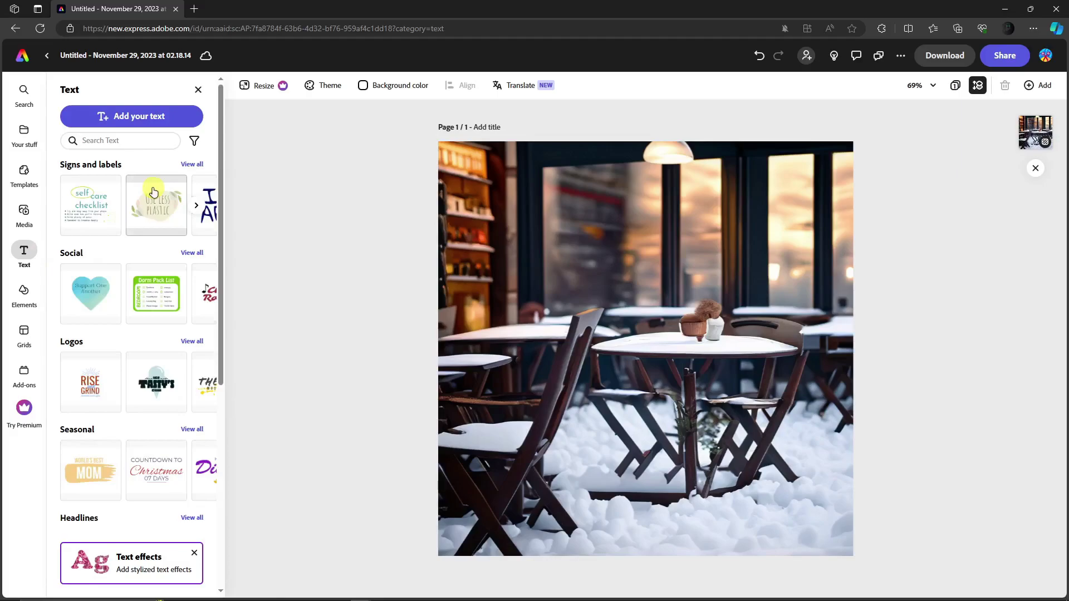
pyautogui.click(134, 118)
pyautogui.click(666, 325)
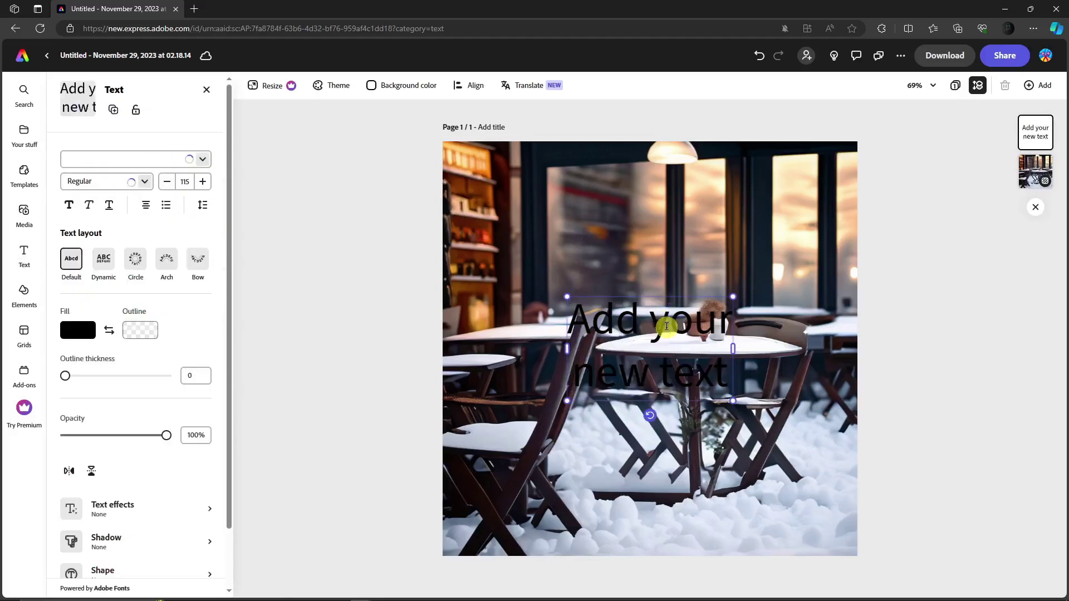
pyautogui.doubleClick(666, 326)
pyautogui.write('GENERIC REX')
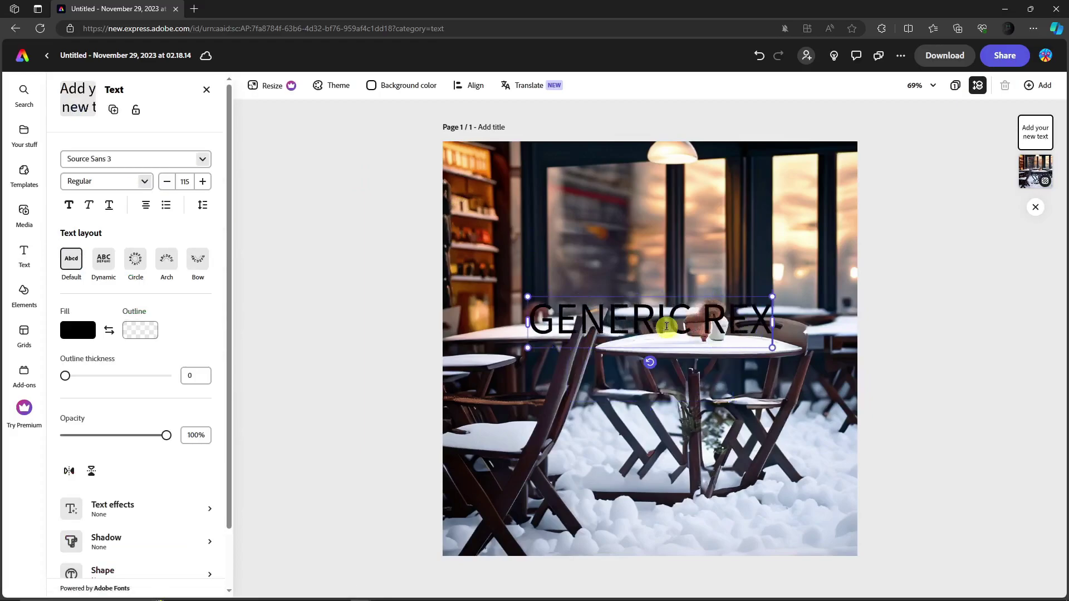
pyautogui.press('BackSpace')
pyautogui.press('BackSpace')
pyautogui.press('BackSpace')
pyautogui.write('TEXT')
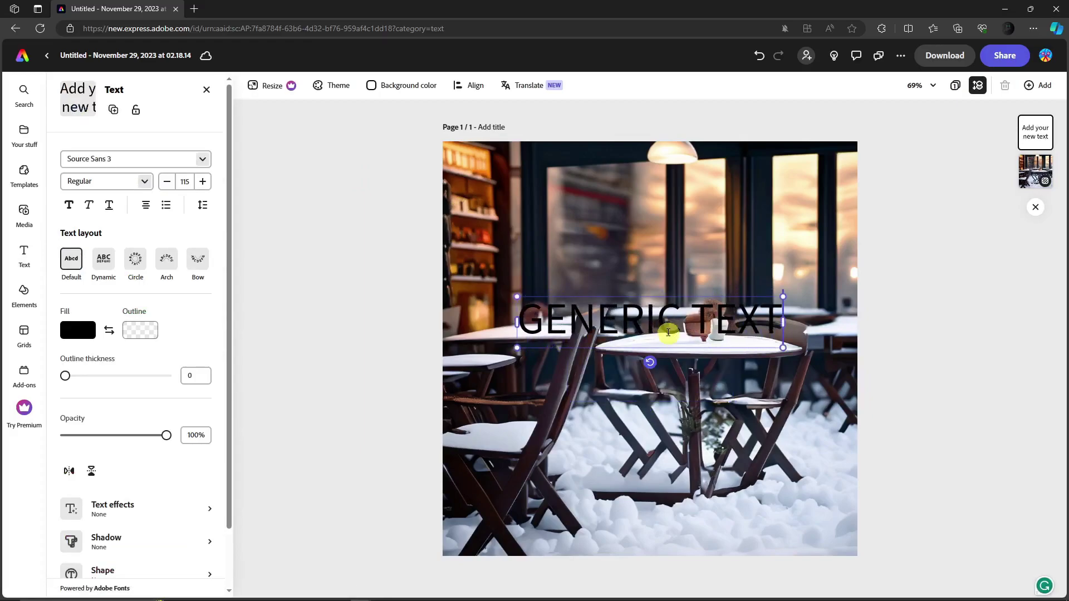
# Move the text higher on the picture, shorten it to "GT", and remove it from the page.
pyautogui.moveTo(668, 332); pyautogui.dragTo(565, 248)
pyautogui.press('Delete')
pyautogui.press('BackSpace')
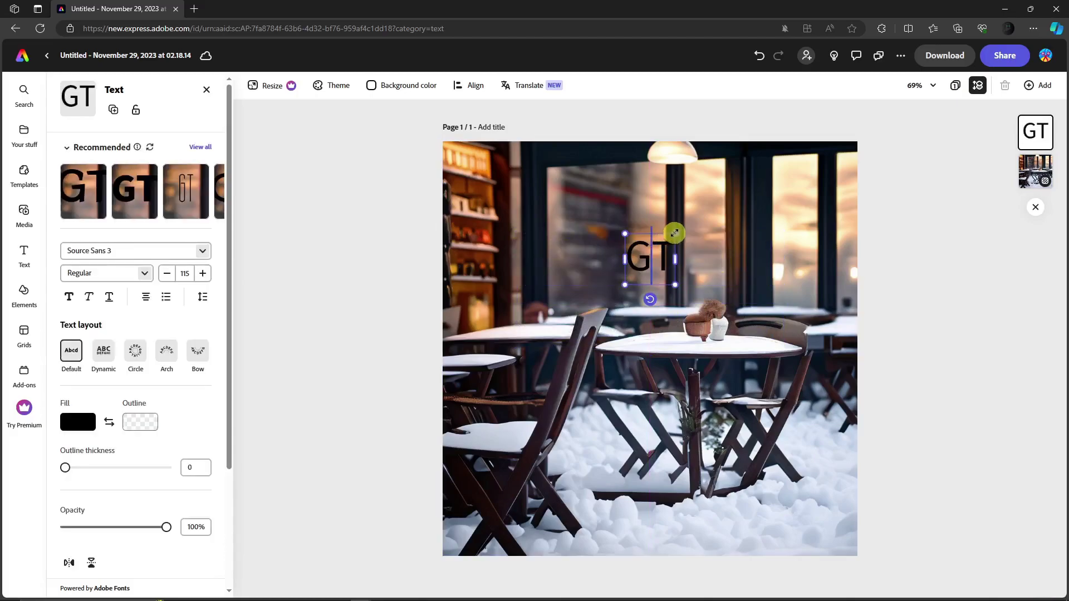
pyautogui.moveTo(674, 232); pyautogui.dragTo(650, 240)
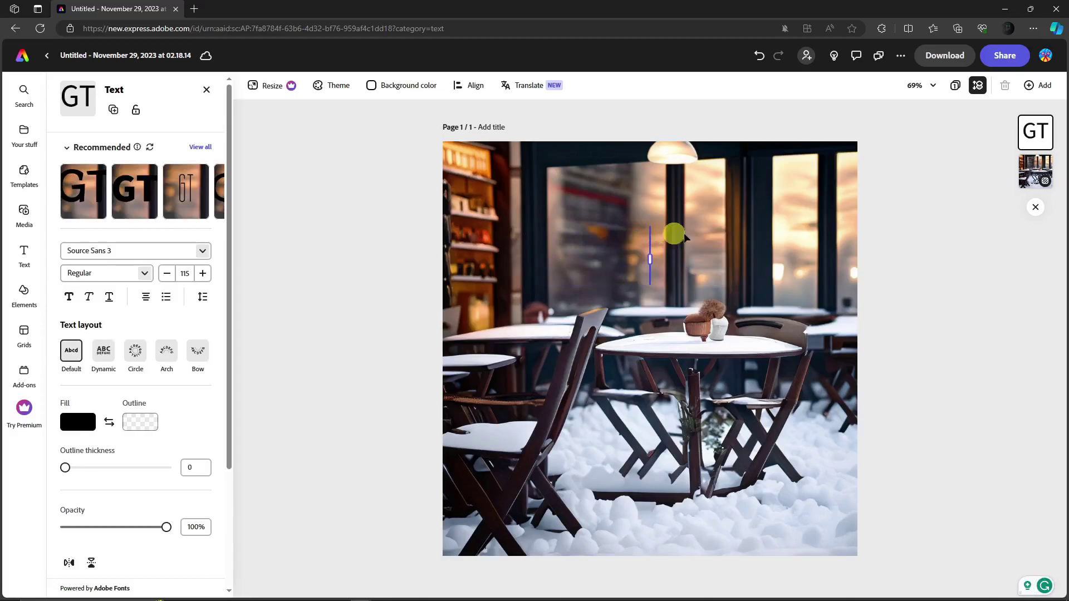
pyautogui.press('Delete')
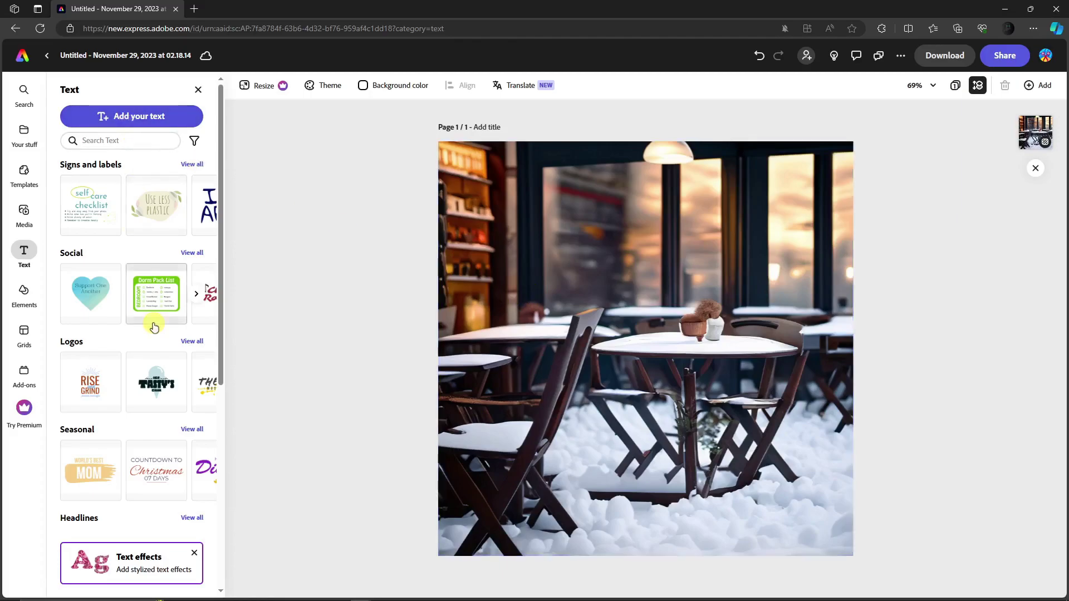
# Add the red "Well Done" text template with green stars from the Paragraphs category to the page.
pyautogui.scroll(-5, 139, 331)
pyautogui.scroll(-1, 129, 340)
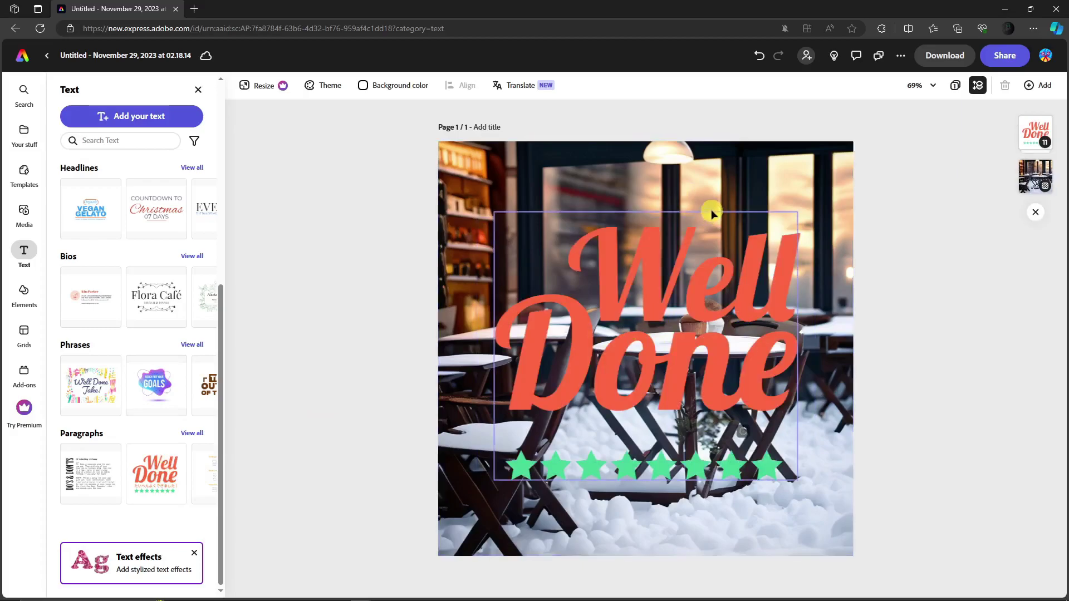
# Move the whole "Well Done" text group up and to the left on the coffee shop picture.
pyautogui.click(694, 238)
pyautogui.click(689, 231)
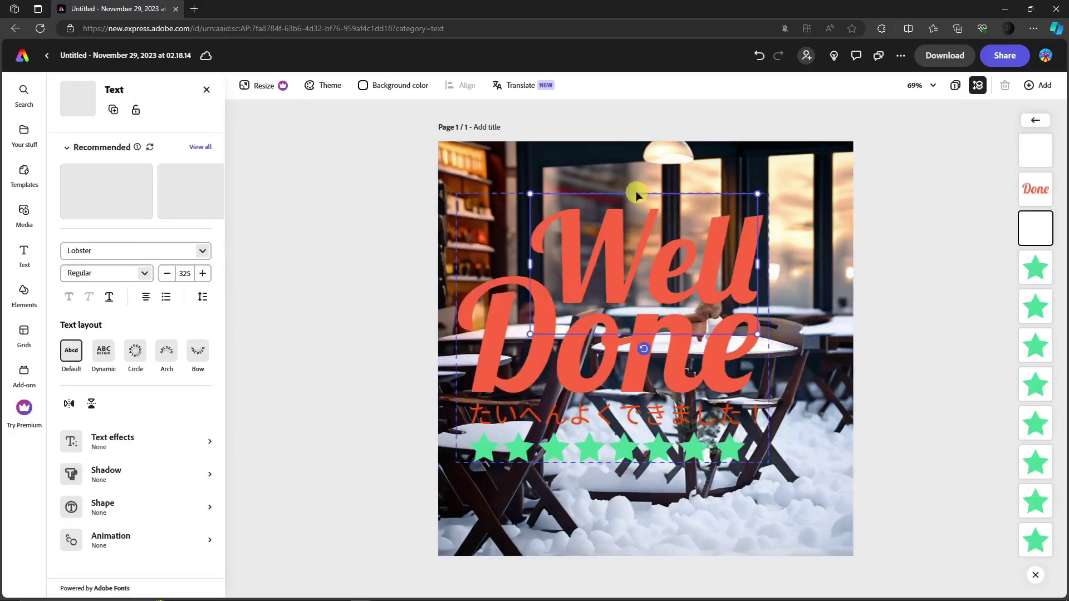
pyautogui.click(499, 204)
pyautogui.click(543, 269)
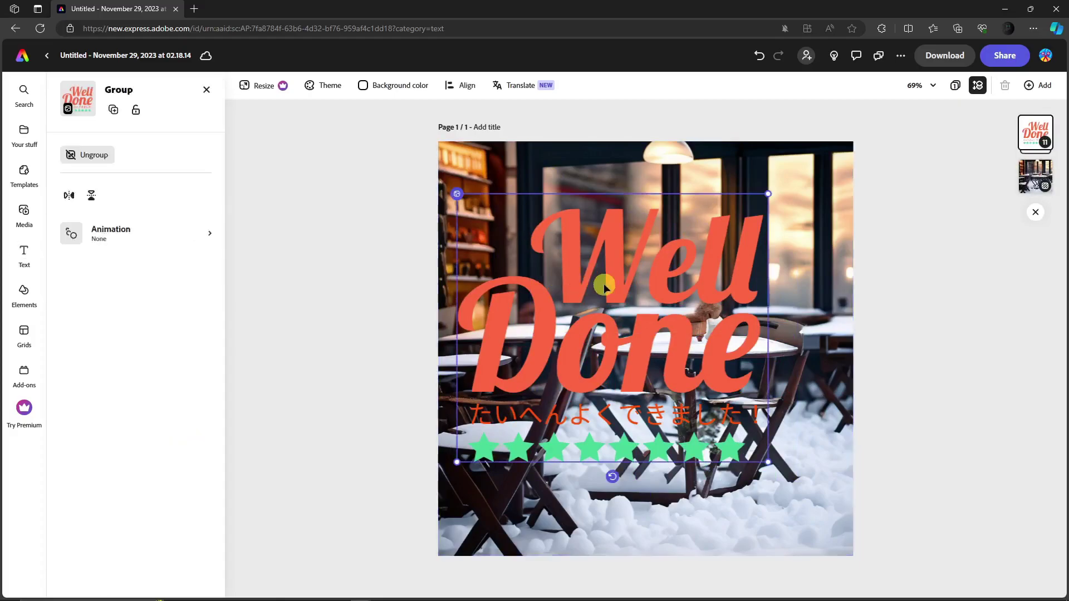
pyautogui.moveTo(584, 232); pyautogui.dragTo(590, 210)
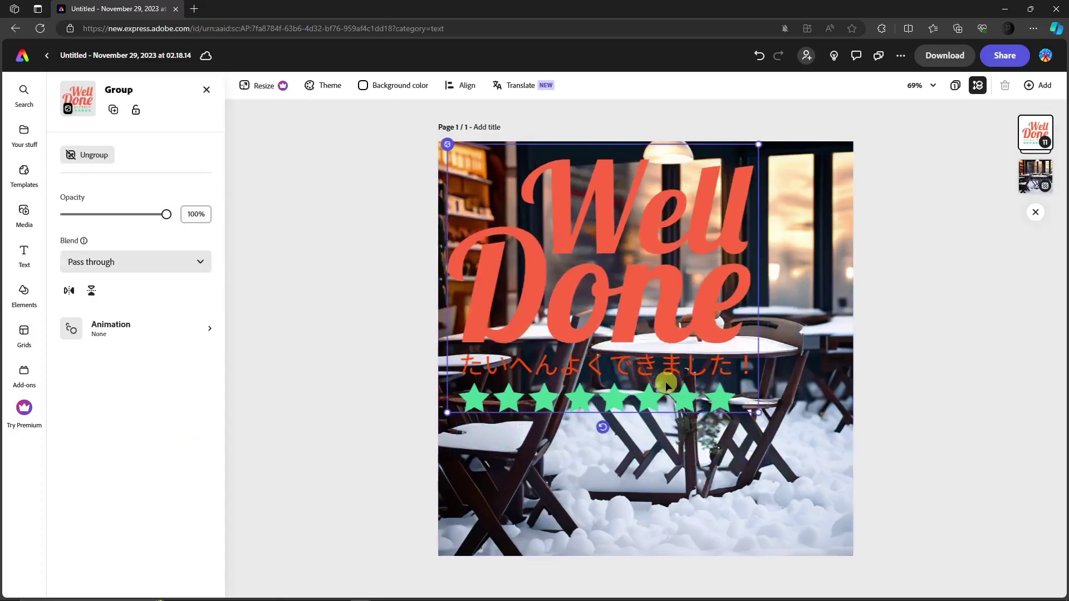
pyautogui.moveTo(652, 259); pyautogui.dragTo(639, 277)
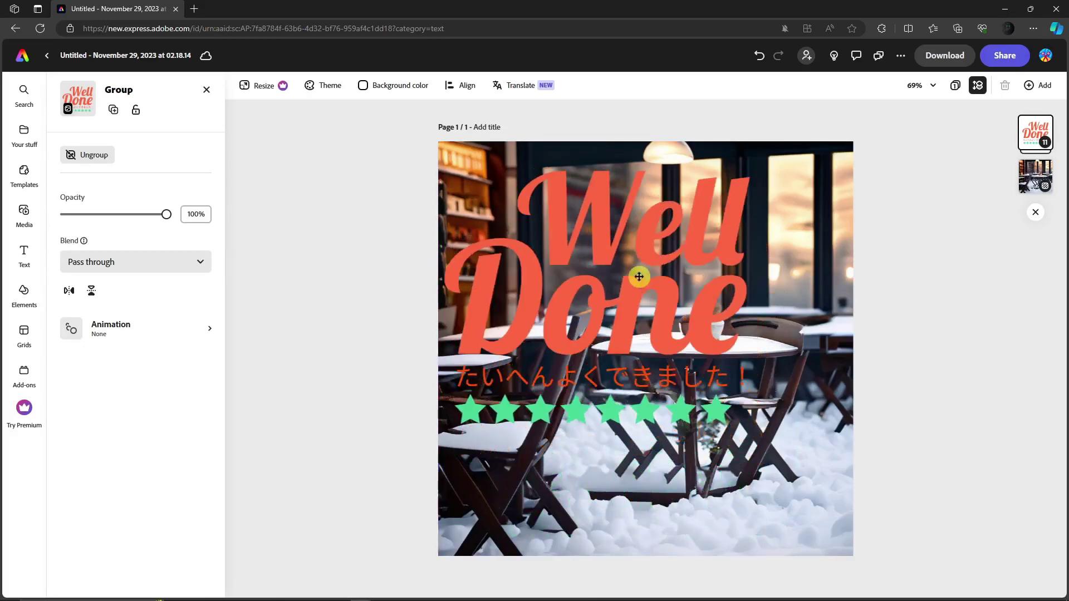
# Replace the word "Well" with "SAD" and the word "Done" with "HAPPY".
pyautogui.click(565, 229)
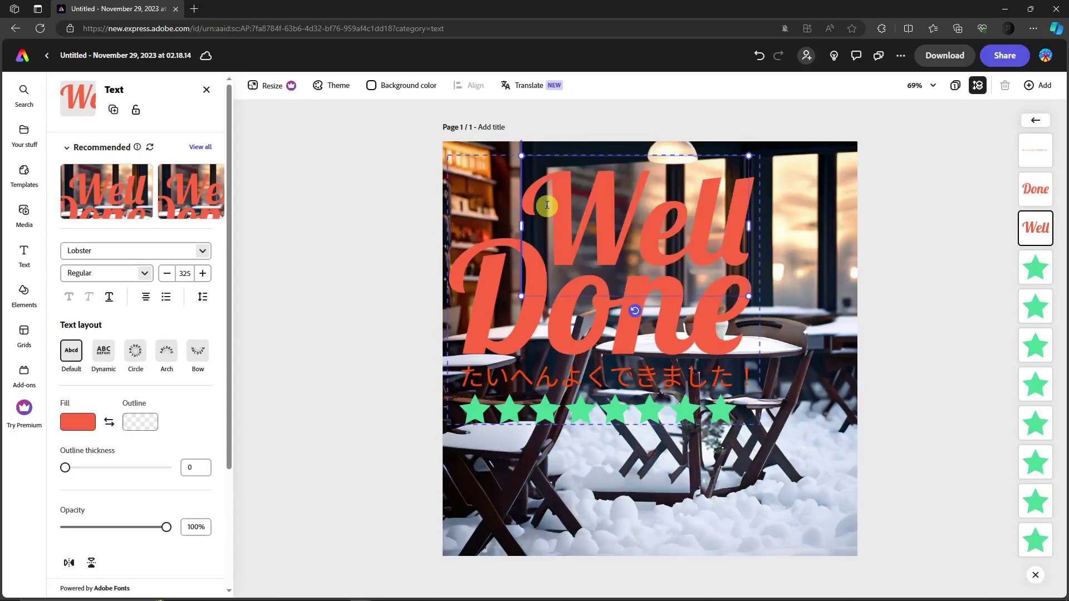
pyautogui.doubleClick(563, 203)
pyautogui.write('SAD')
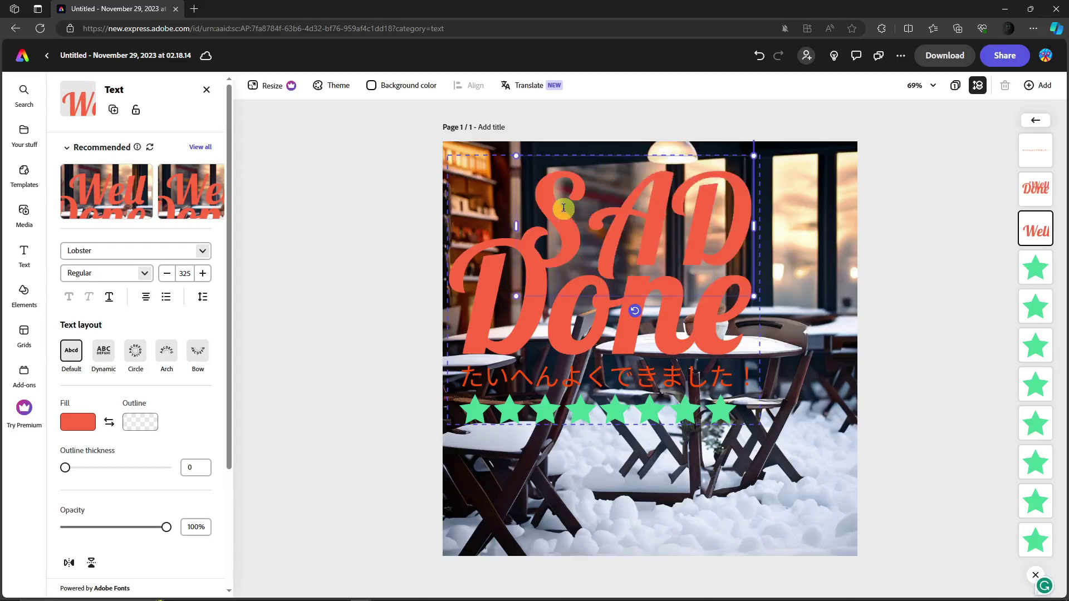
pyautogui.click(623, 319)
pyautogui.doubleClick(623, 319)
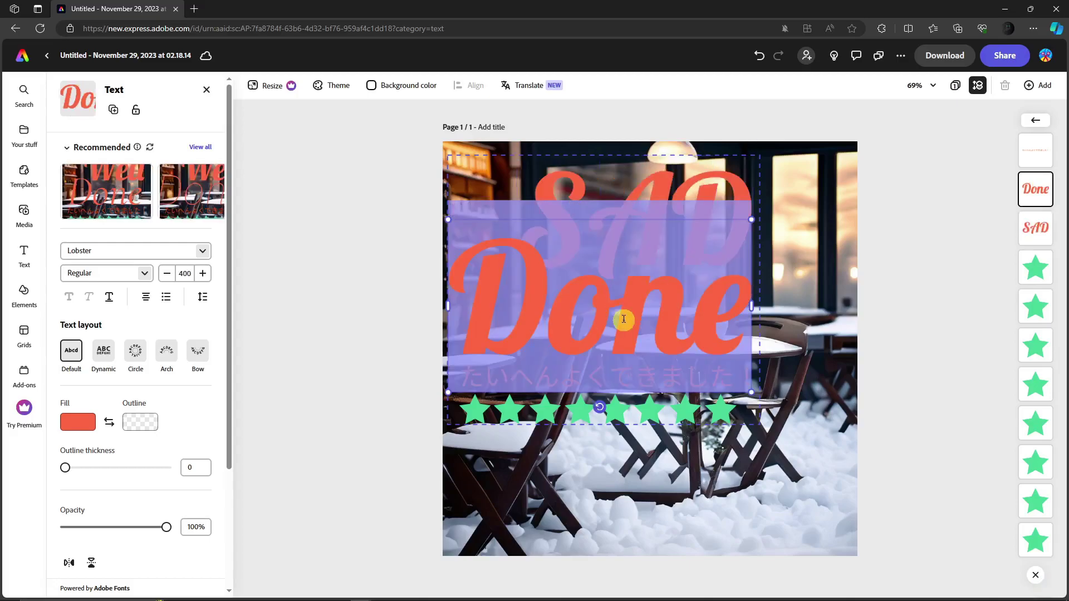
pyautogui.write('HAPPY')
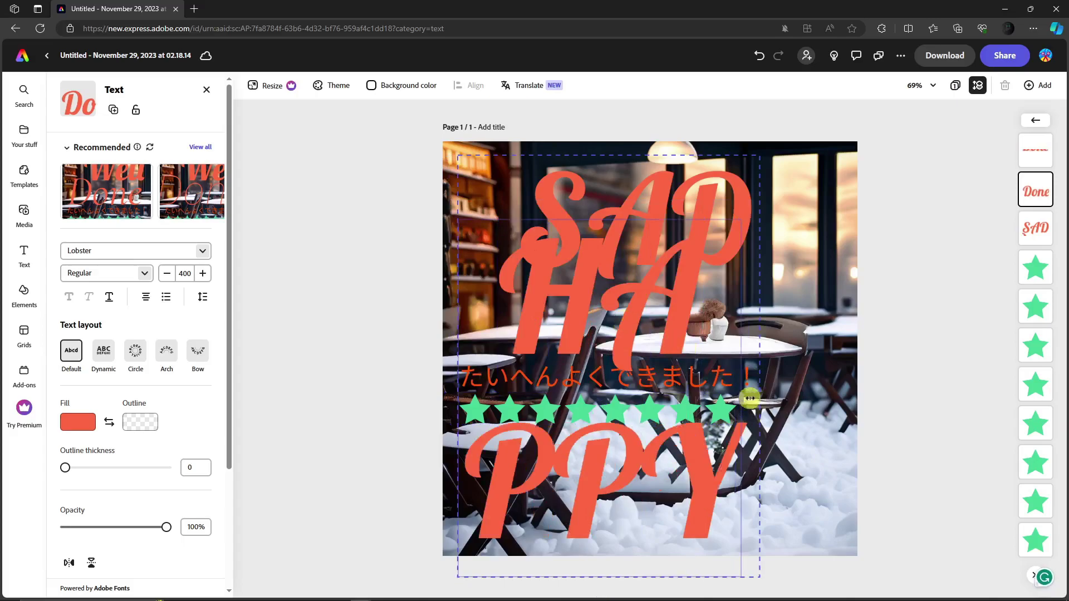
# Widen the HAPPY text box so the word fits on one line, and set its font size to 200.
pyautogui.moveTo(750, 398); pyautogui.dragTo(972, 401)
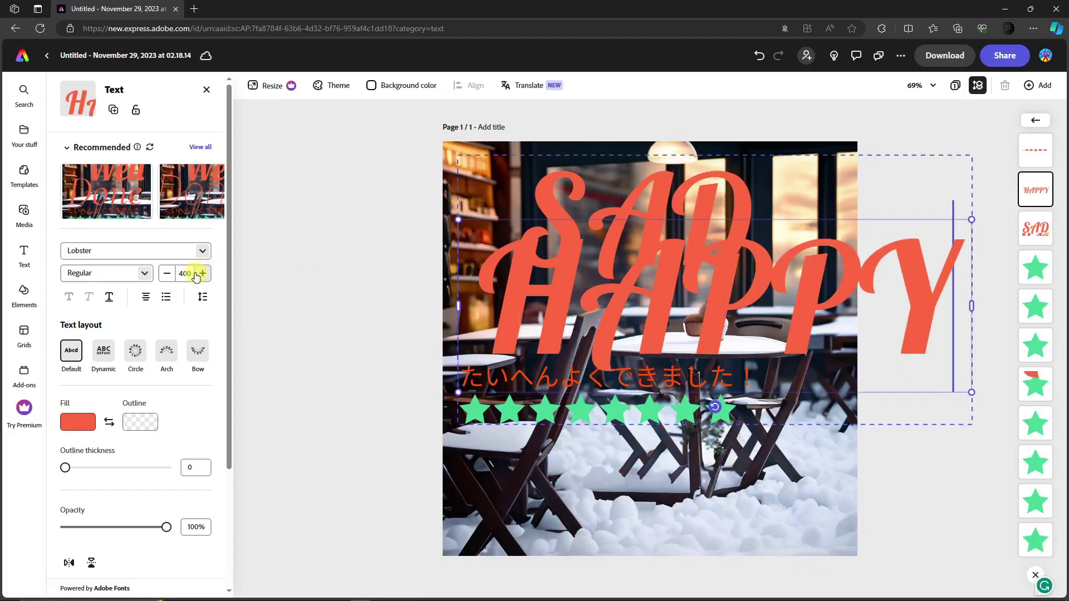
pyautogui.click(167, 272)
pyautogui.click(167, 272)
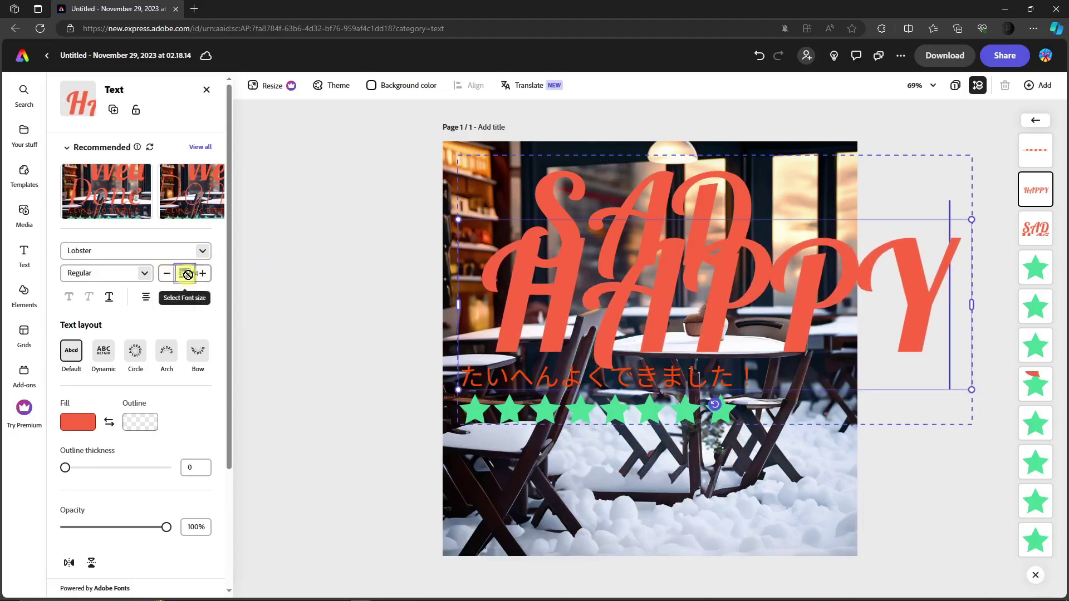
pyautogui.press('Return')
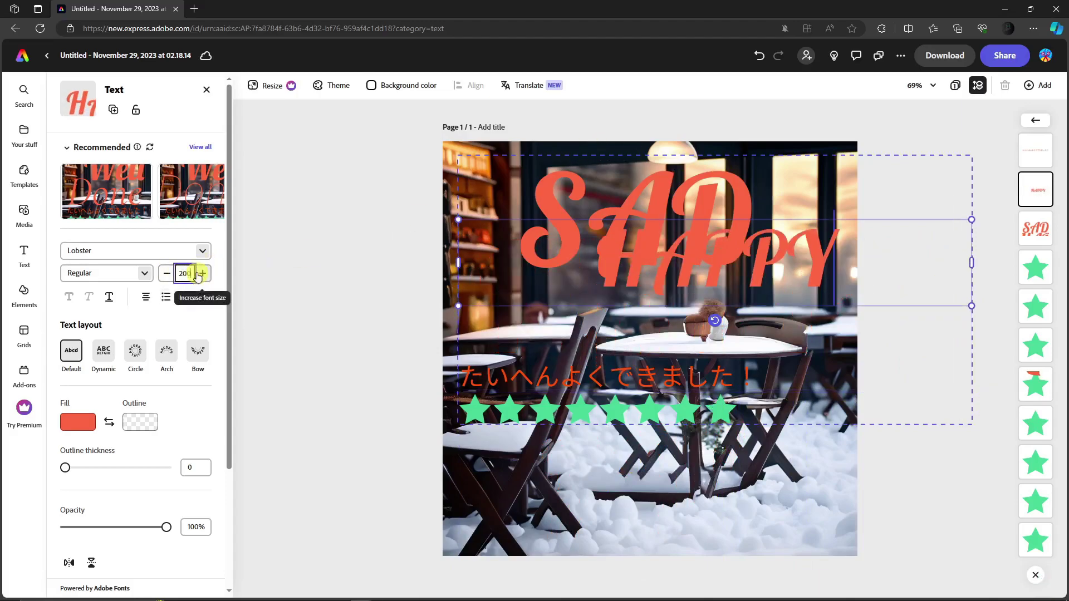
# Move the HAPPY text below SAD, just above the Japanese line.
pyautogui.moveTo(616, 282); pyautogui.dragTo(564, 334)
pyautogui.press('Escape')
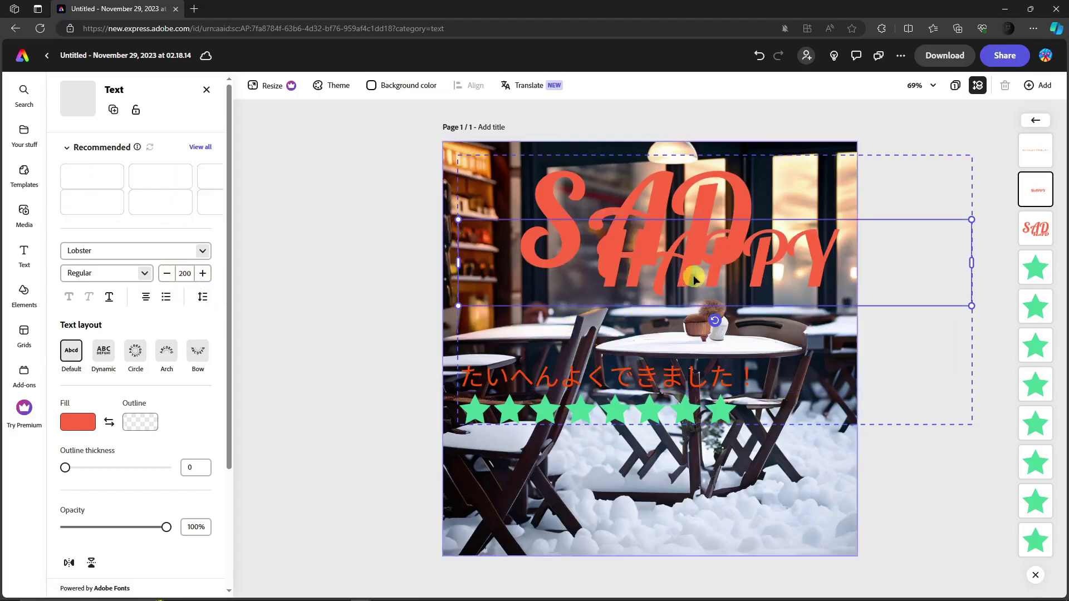
pyautogui.moveTo(690, 271); pyautogui.dragTo(631, 314)
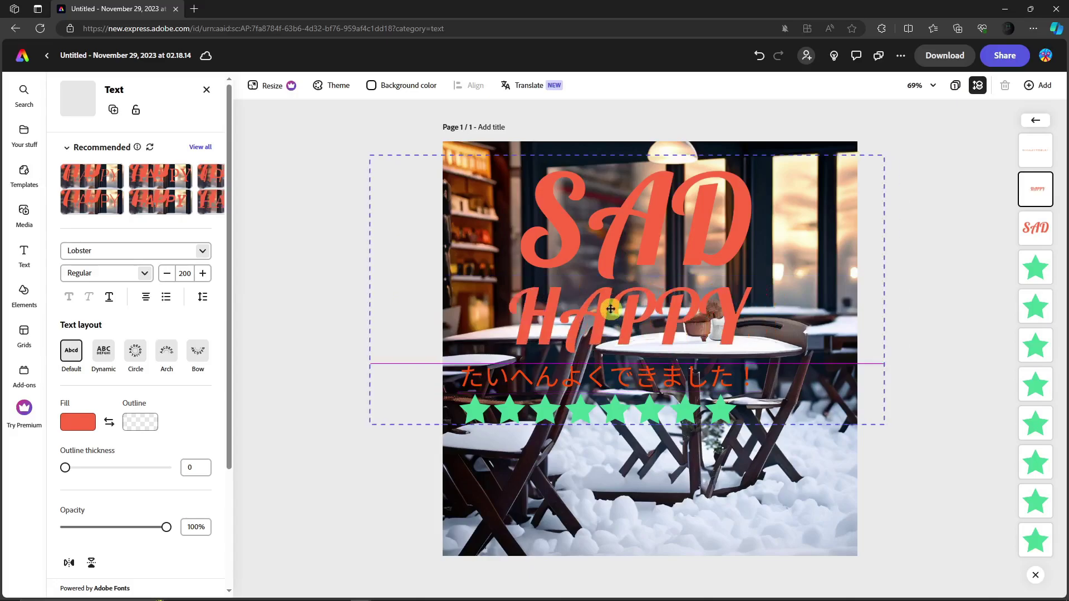
# Look over the copy, layer order and lock options available for the SAD text.
pyautogui.click(633, 243)
pyautogui.rightClick(633, 244)
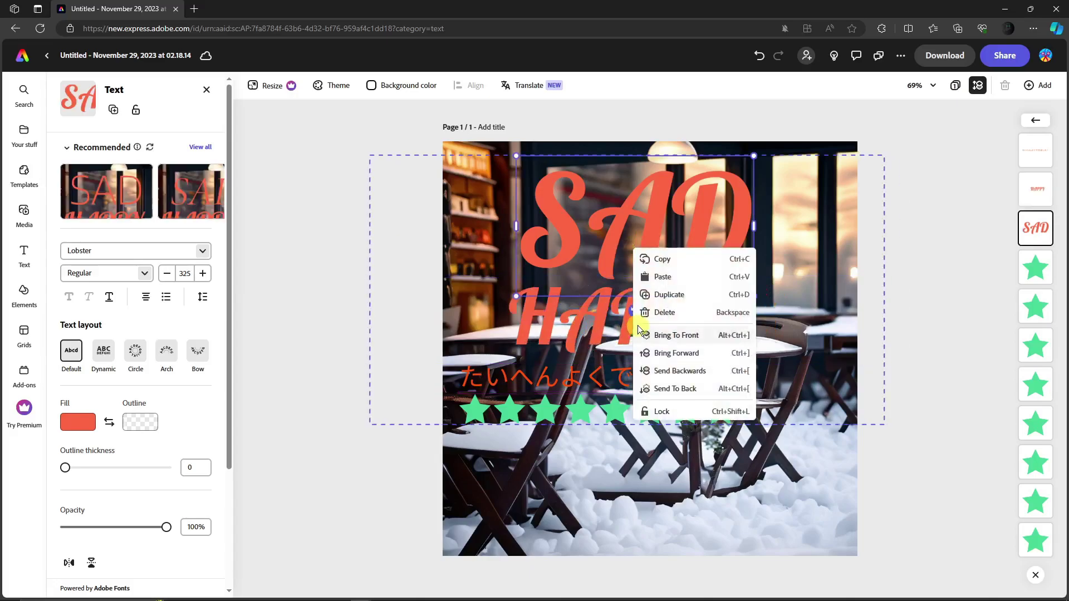
pyautogui.rightClick(618, 259)
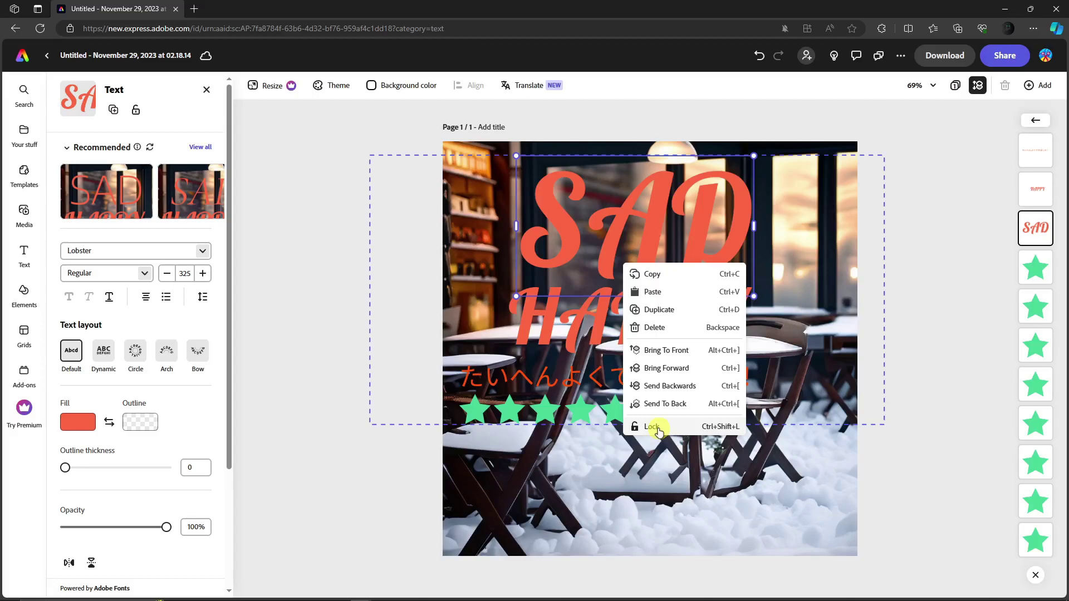
pyautogui.click(579, 441)
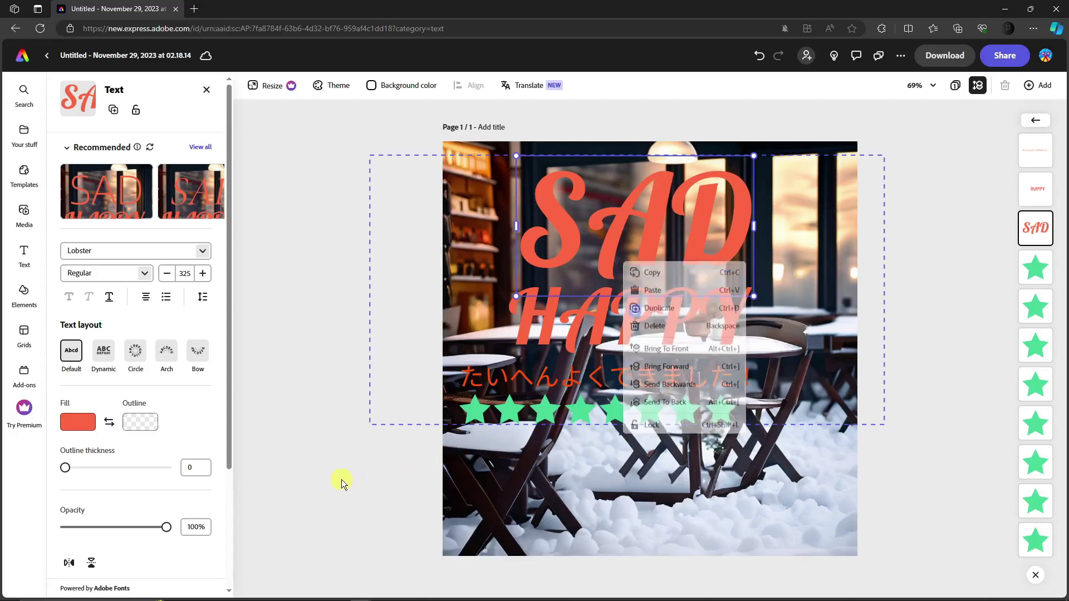
pyautogui.click(293, 467)
# Move the whole text group lower on the picture and delete its Japanese line.
pyautogui.click(612, 363)
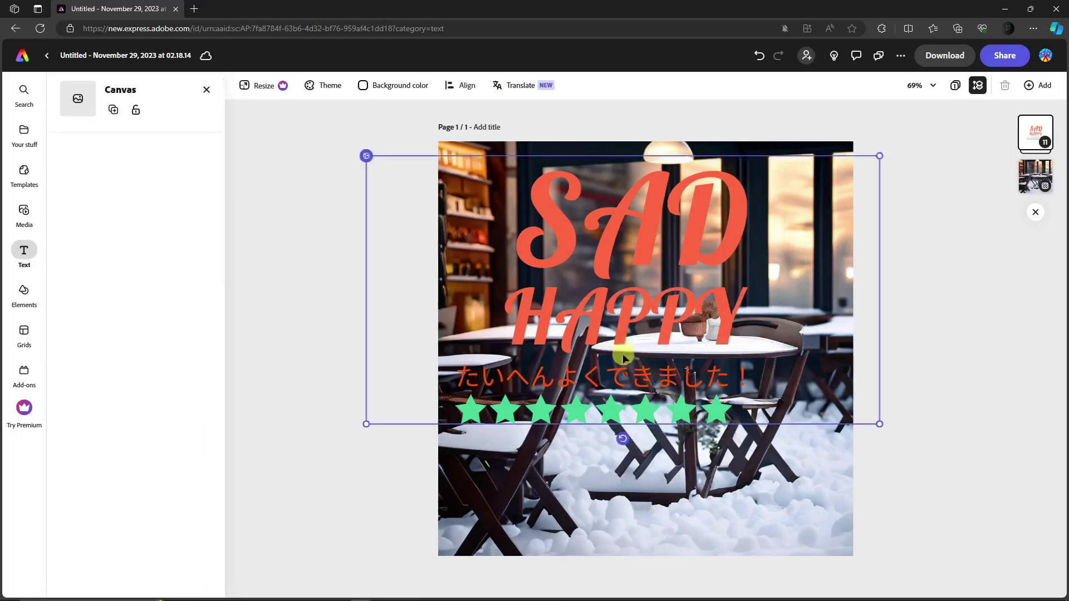
pyautogui.moveTo(620, 356); pyautogui.dragTo(607, 430)
pyautogui.doubleClick(632, 446)
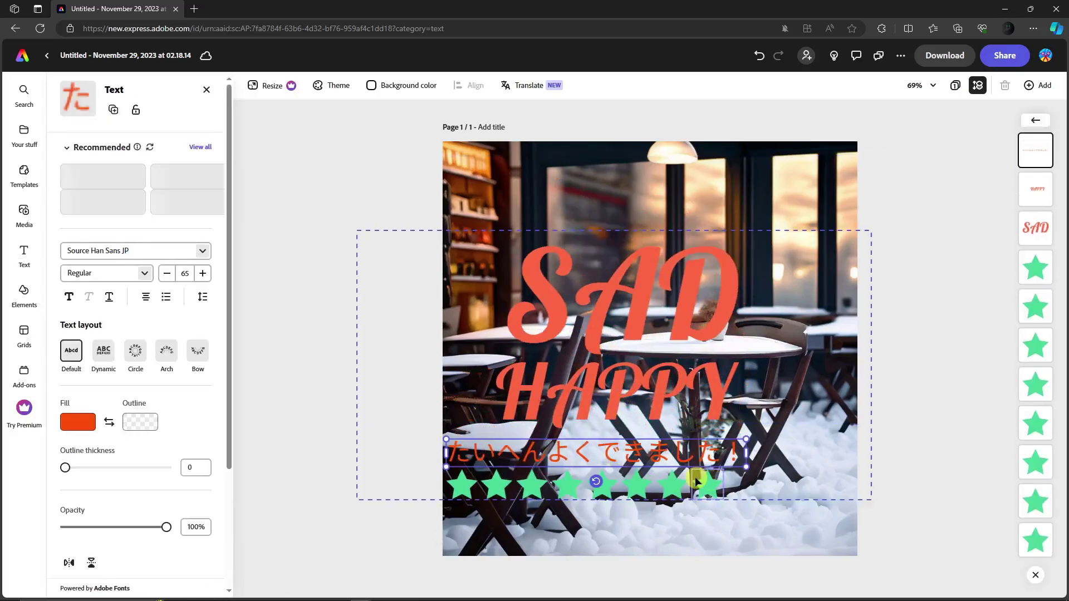
pyautogui.press('Delete')
# Delete seven of the eight green stars below the text, keeping only the fifth one.
pyautogui.click(541, 482)
pyautogui.press('Delete')
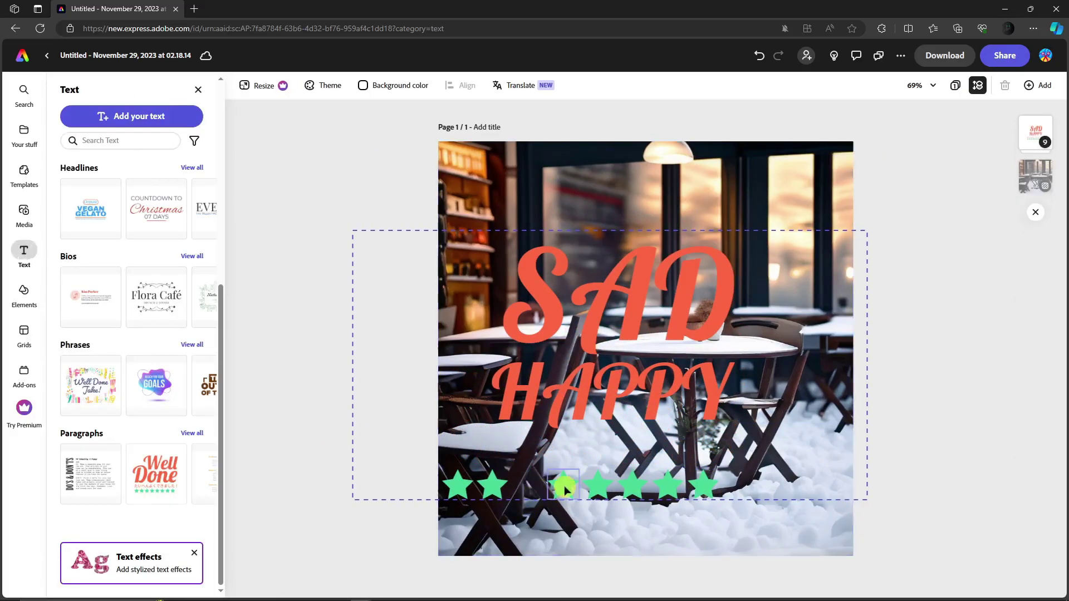
pyautogui.click(492, 485)
pyautogui.press('Delete')
pyautogui.click(563, 485)
pyautogui.press('Delete')
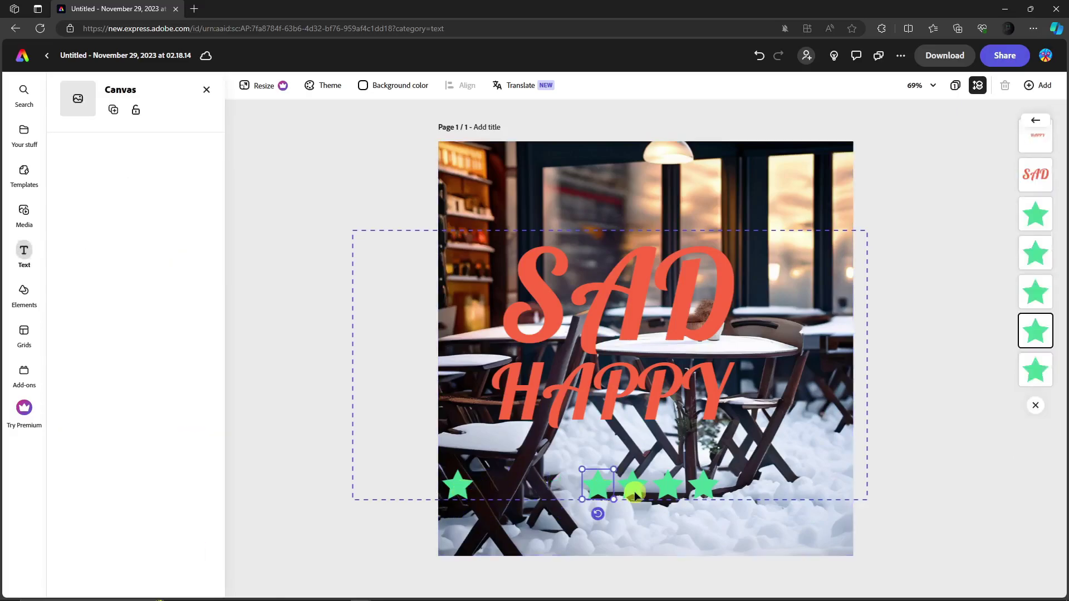
pyautogui.click(633, 485)
pyautogui.press('Delete')
pyautogui.click(703, 484)
pyautogui.press('Delete')
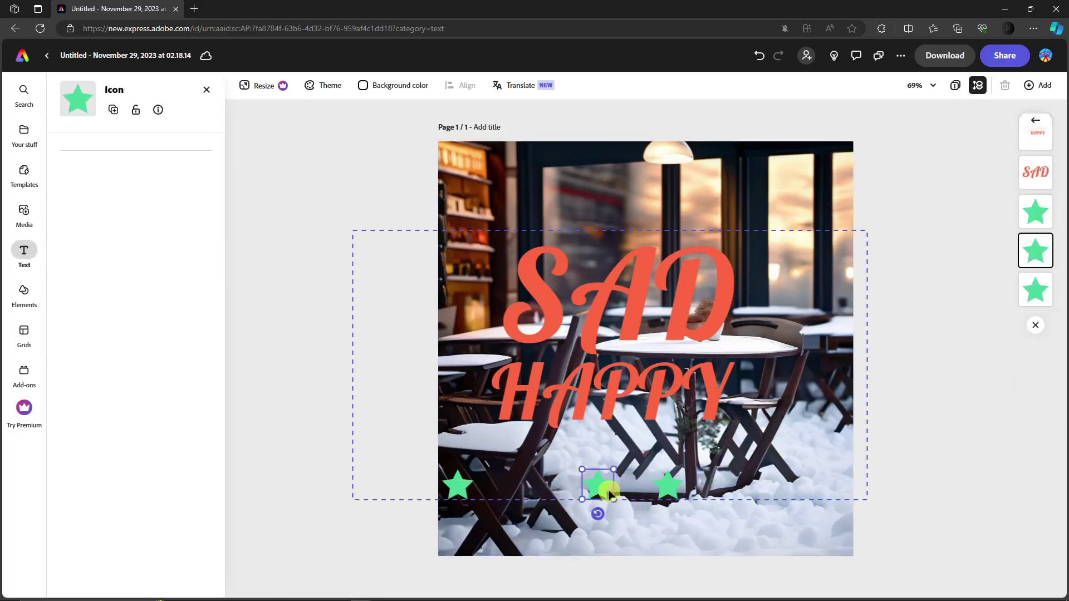
pyautogui.click(467, 490)
pyautogui.press('Delete')
pyautogui.click(619, 489)
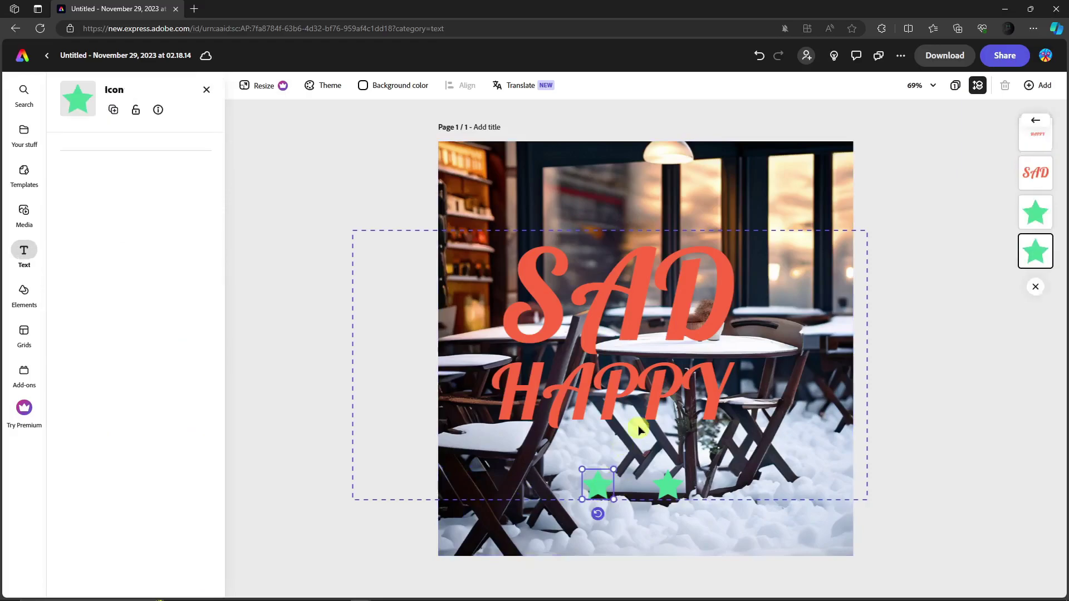
pyautogui.click(667, 484)
pyautogui.press('Delete')
# Move the remaining star to the picture's right edge and place SAD above HAPPY in the picture's lower-left corner.
pyautogui.moveTo(606, 488); pyautogui.dragTo(829, 274)
pyautogui.moveTo(644, 358); pyautogui.dragTo(596, 489)
pyautogui.moveTo(579, 312); pyautogui.dragTo(578, 393)
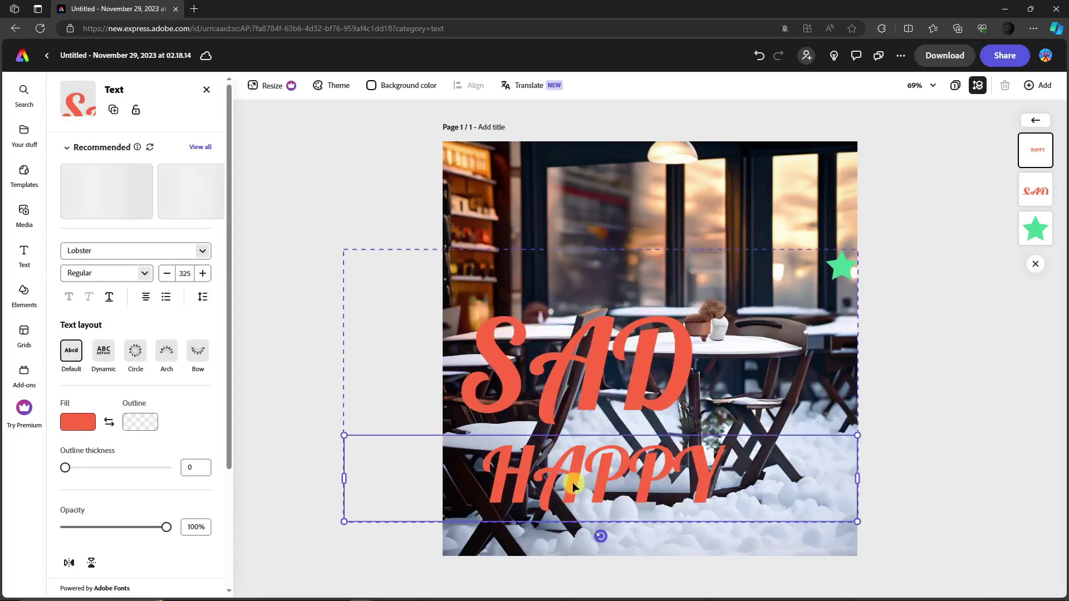
pyautogui.moveTo(568, 485); pyautogui.dragTo(553, 508)
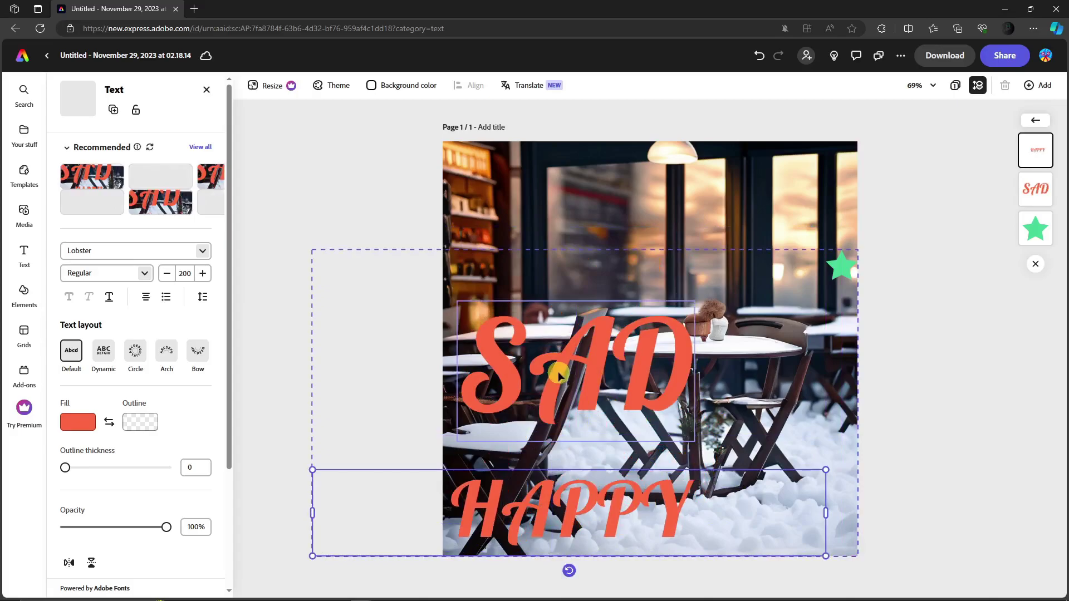
pyautogui.moveTo(556, 375); pyautogui.dragTo(545, 422)
# Replace SAD with "COFFEE", widen its box to fit one line, and set the font size to 200.
pyautogui.doubleClick(545, 422)
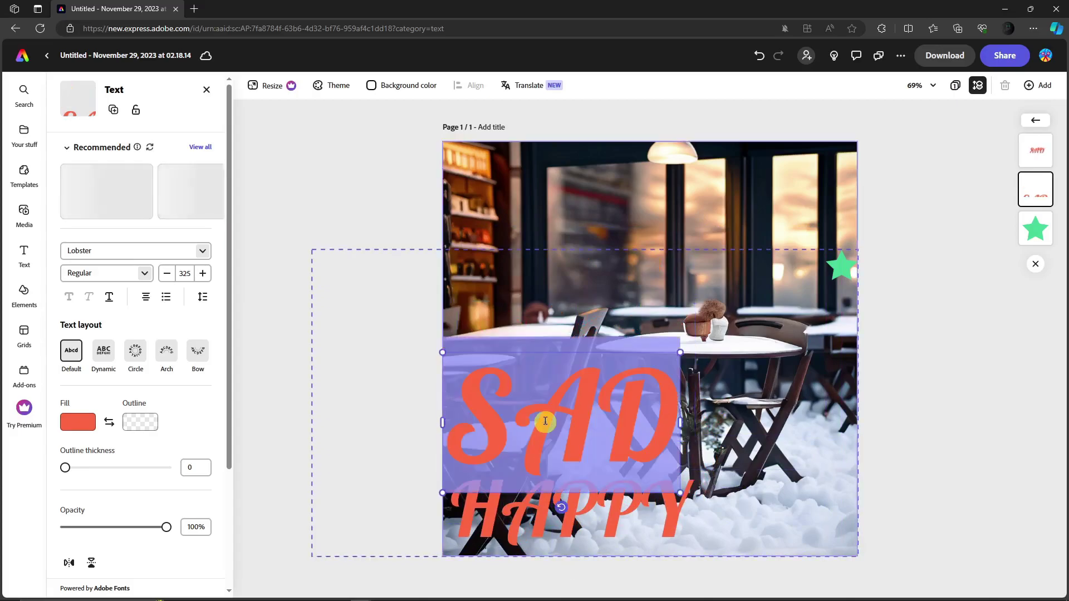
pyautogui.write('COFFEE')
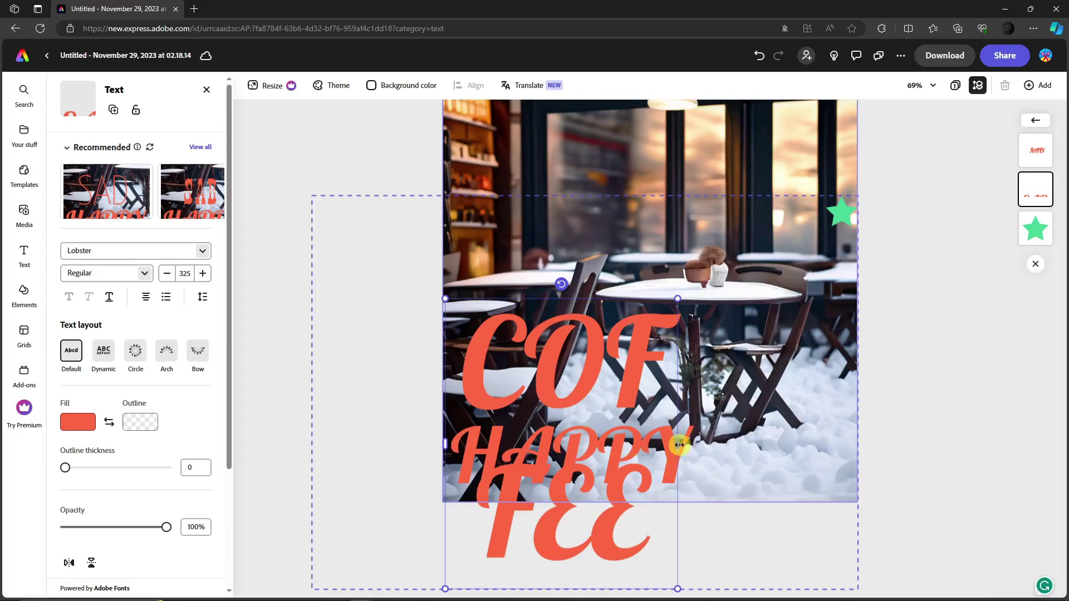
pyautogui.moveTo(679, 444); pyautogui.dragTo(909, 432)
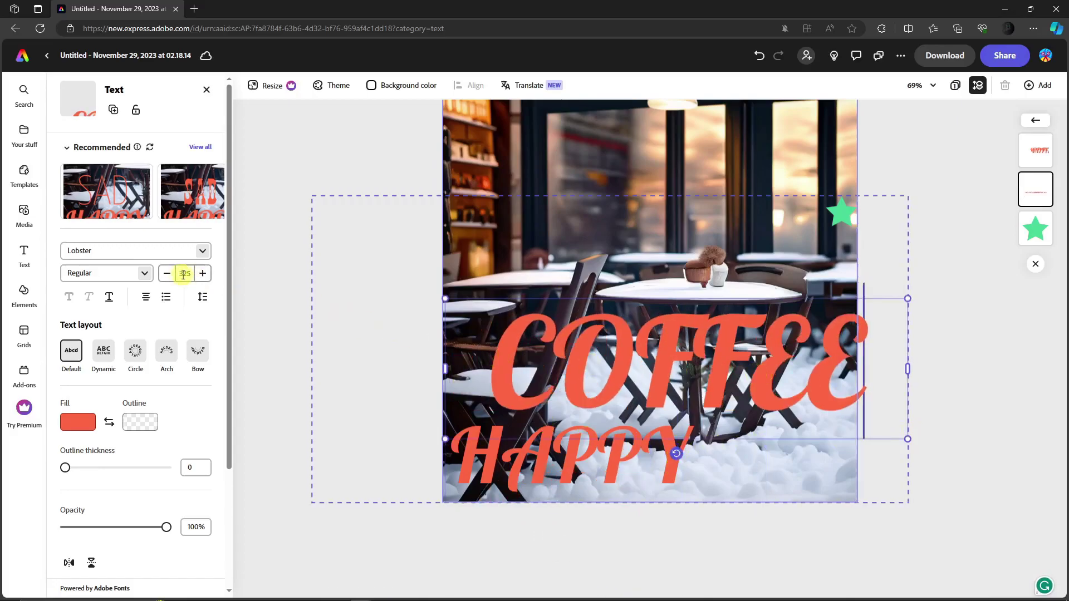
pyautogui.write('200')
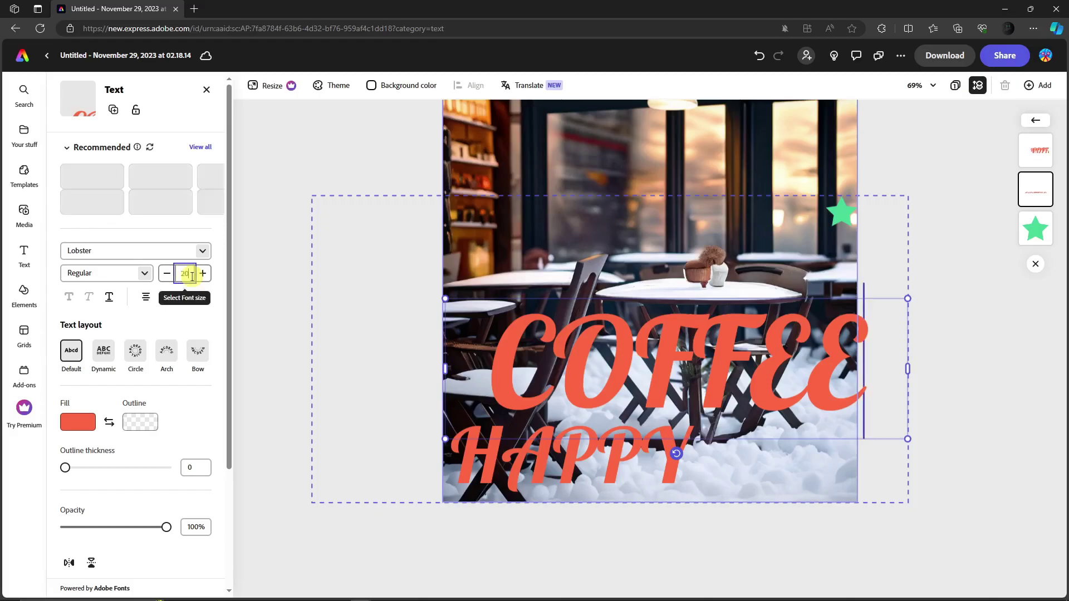
pyautogui.press('Return')
pyautogui.click(696, 345)
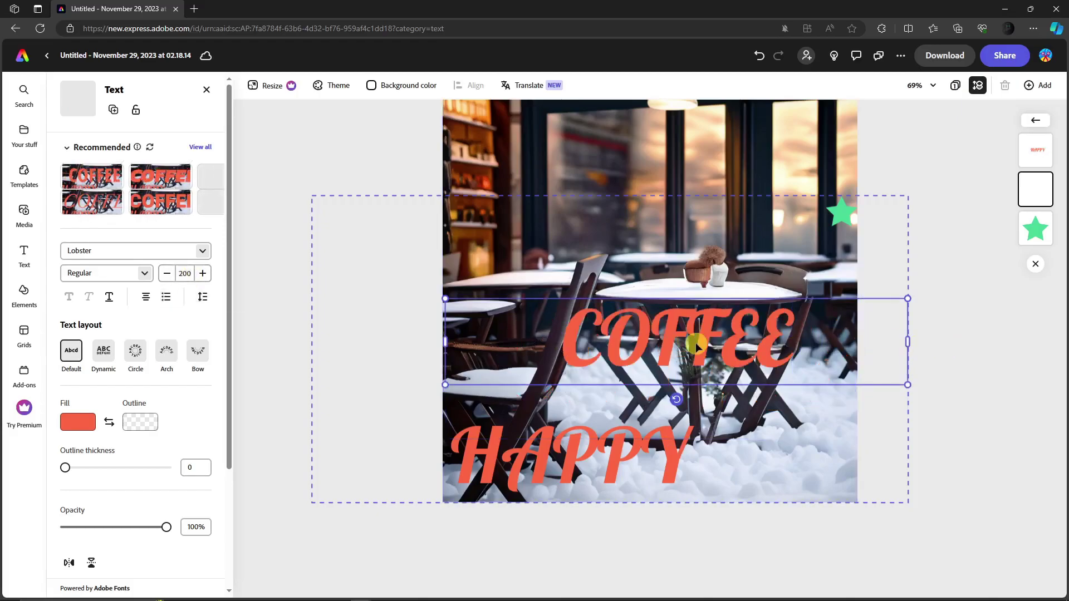
# Move the COFFEE text left so it sits above HAPPY.
pyautogui.click(280, 388)
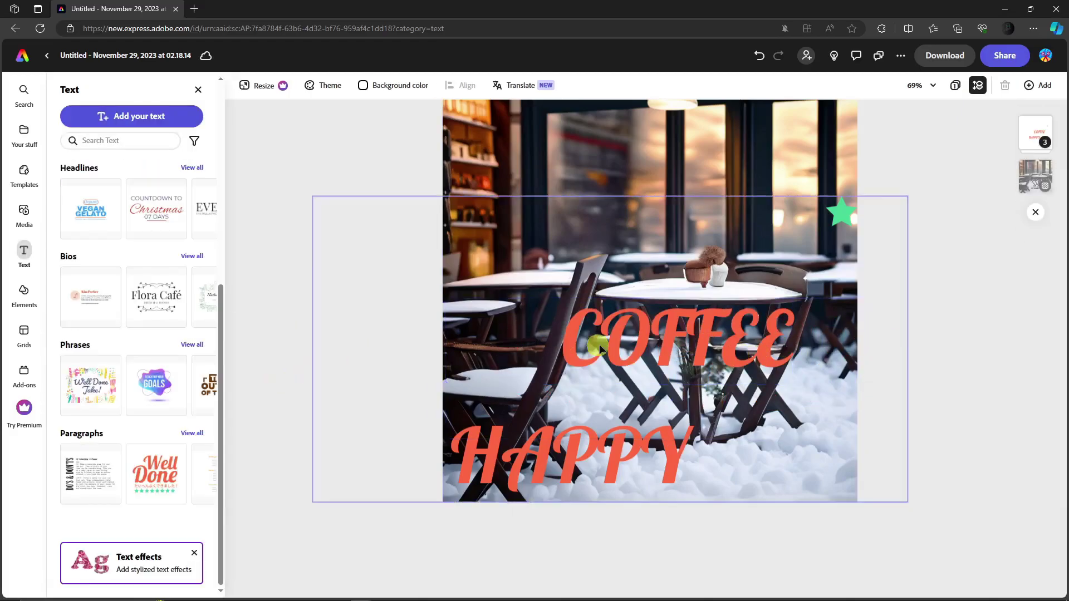
pyautogui.moveTo(553, 350)
pyautogui.mouseDown()
pyautogui.moveTo(499, 342)
pyautogui.moveTo(663, 337)
pyautogui.moveTo(533, 342)
pyautogui.moveTo(546, 344)
pyautogui.mouseUp()
pyautogui.click(663, 337)
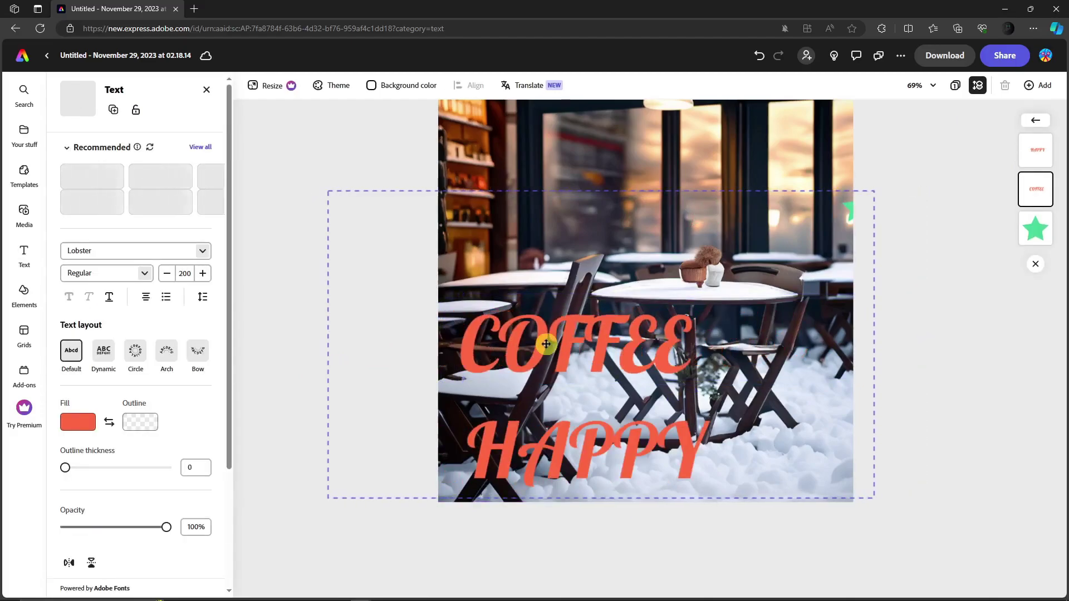
# Replace the HAPPY text with "FOR FREE".
pyautogui.click(568, 444)
pyautogui.click(568, 444)
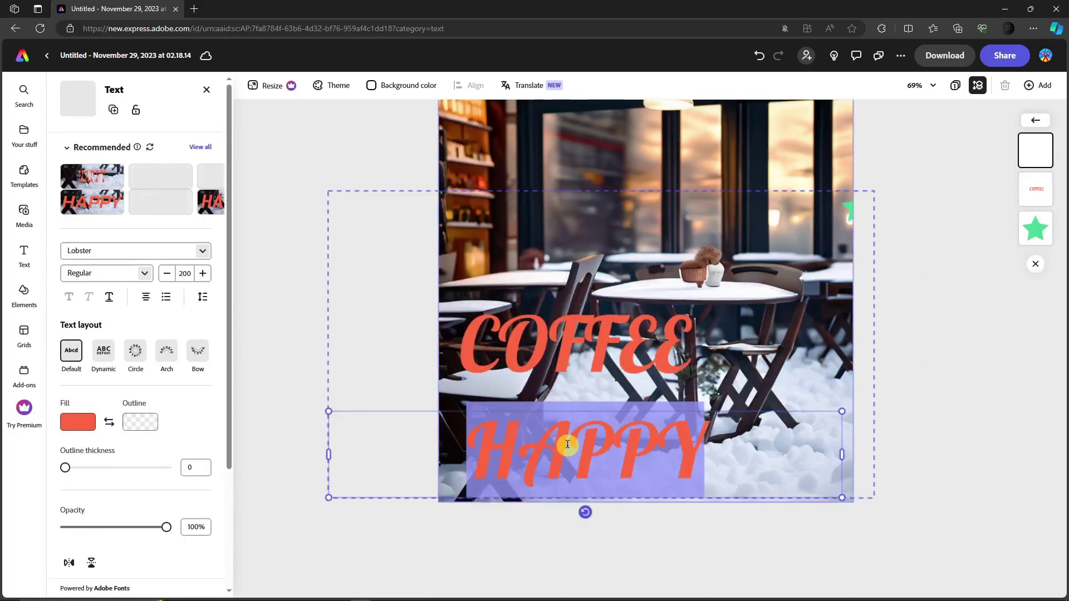
pyautogui.write('O')
pyautogui.press('BackSpace')
pyautogui.write('FOR FREE')
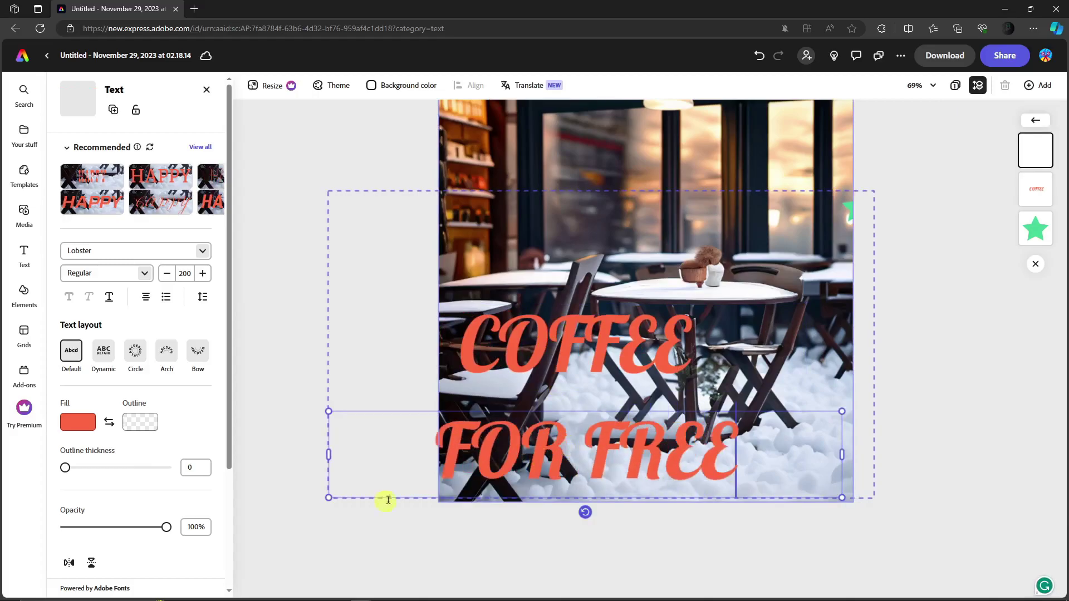
pyautogui.click(381, 544)
# Move the COFFEE FOR FREE group up toward the middle of the picture and deselect it.
pyautogui.moveTo(519, 453); pyautogui.dragTo(531, 336)
pyautogui.moveTo(600, 354); pyautogui.dragTo(580, 371)
pyautogui.click(299, 426)
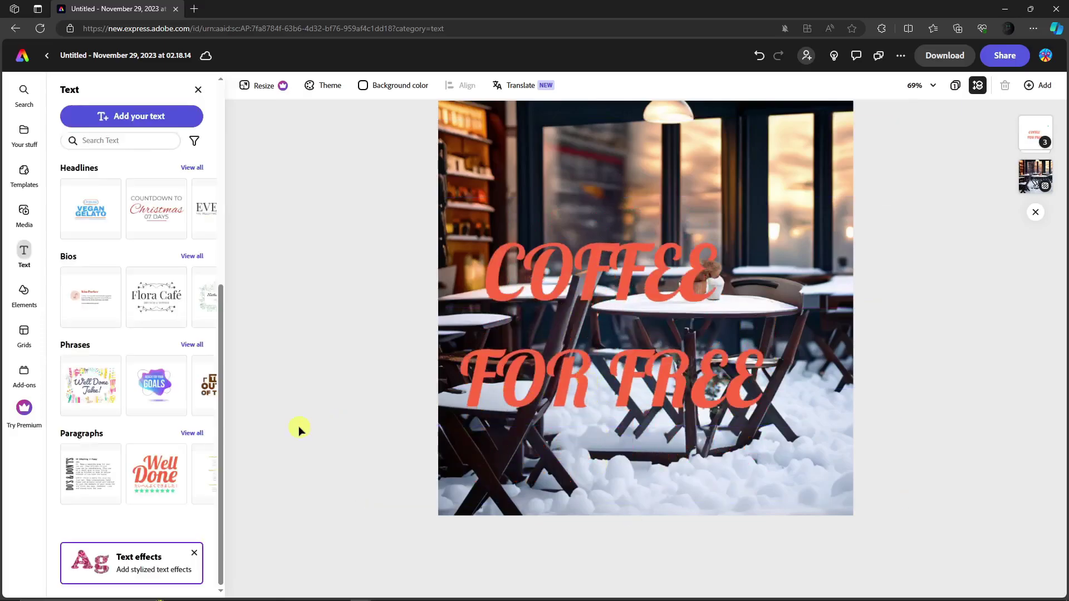
# Move FOR FREE down to the picture's lower-left area, place COFFEE directly above it, and deselect the text.
pyautogui.click(561, 388)
pyautogui.click(561, 387)
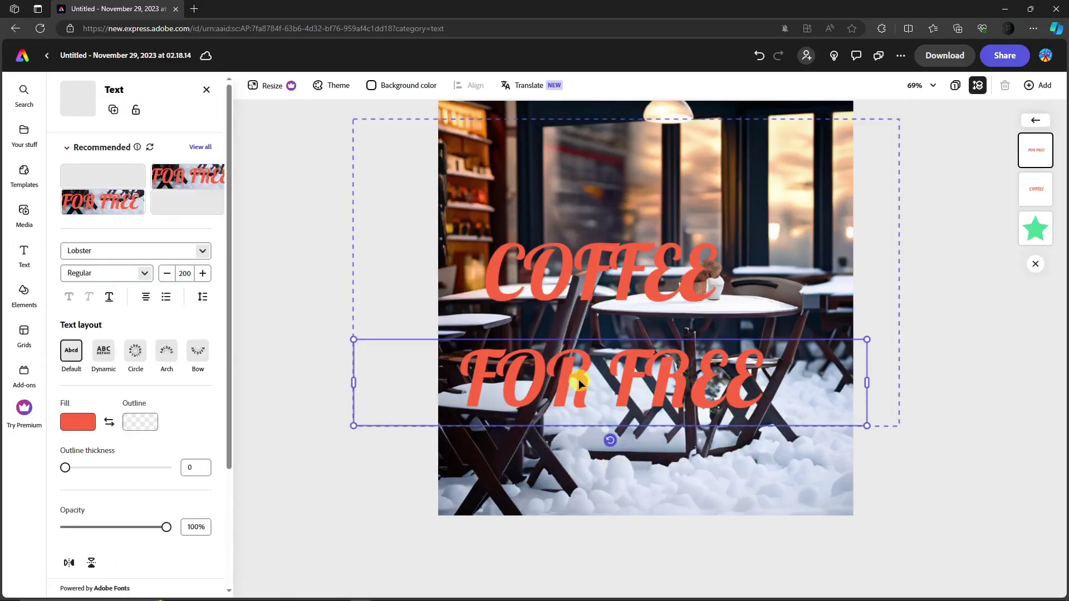
pyautogui.moveTo(579, 379); pyautogui.dragTo(568, 460)
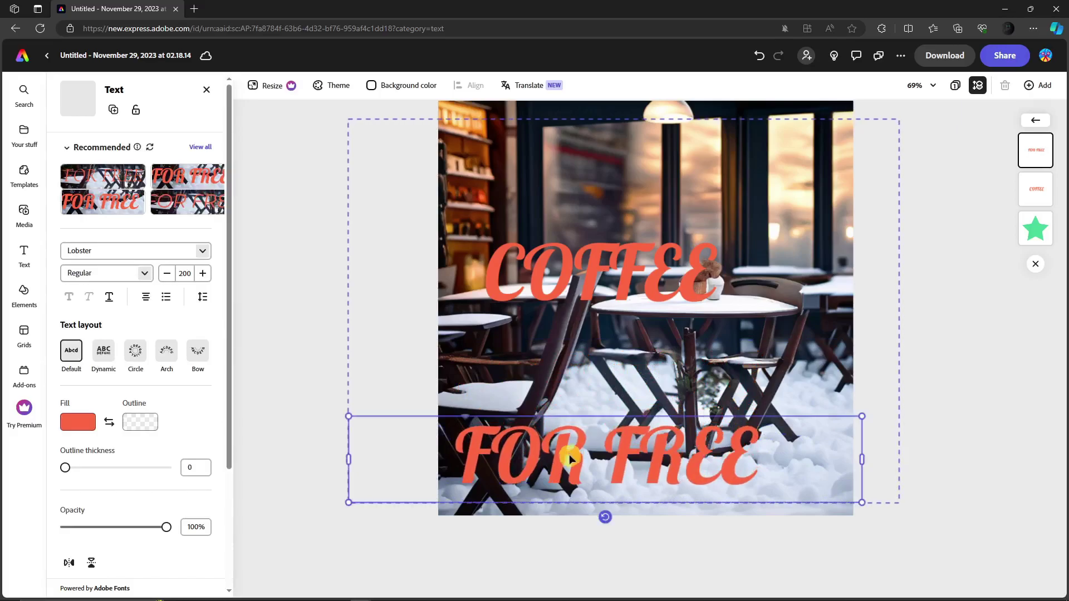
pyautogui.click(573, 275)
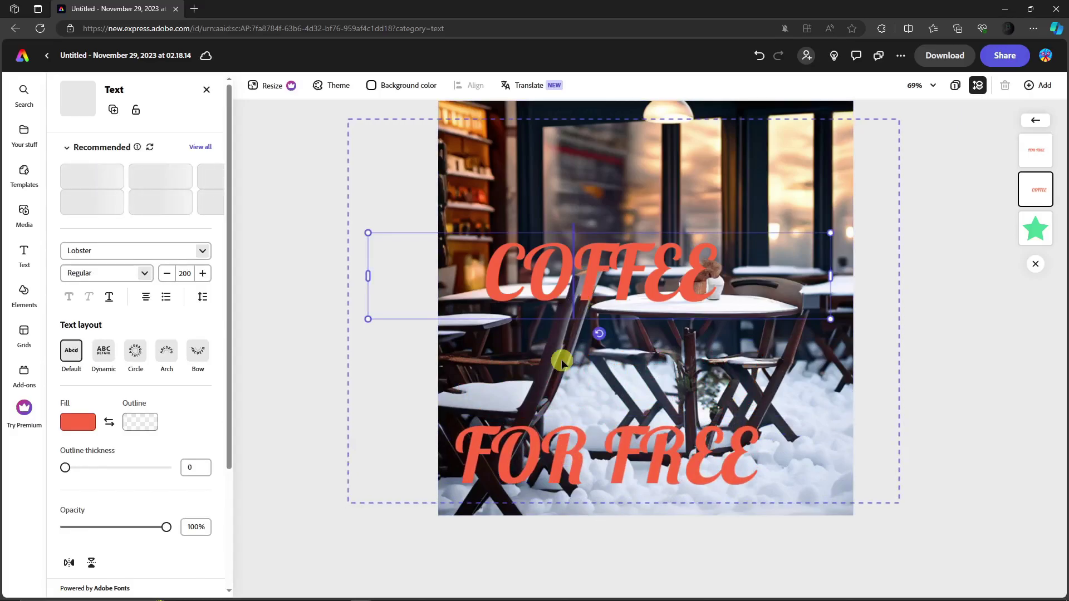
pyautogui.moveTo(591, 290); pyautogui.dragTo(552, 388)
pyautogui.click(532, 469)
pyautogui.moveTo(532, 469); pyautogui.dragTo(518, 462)
pyautogui.click(282, 374)
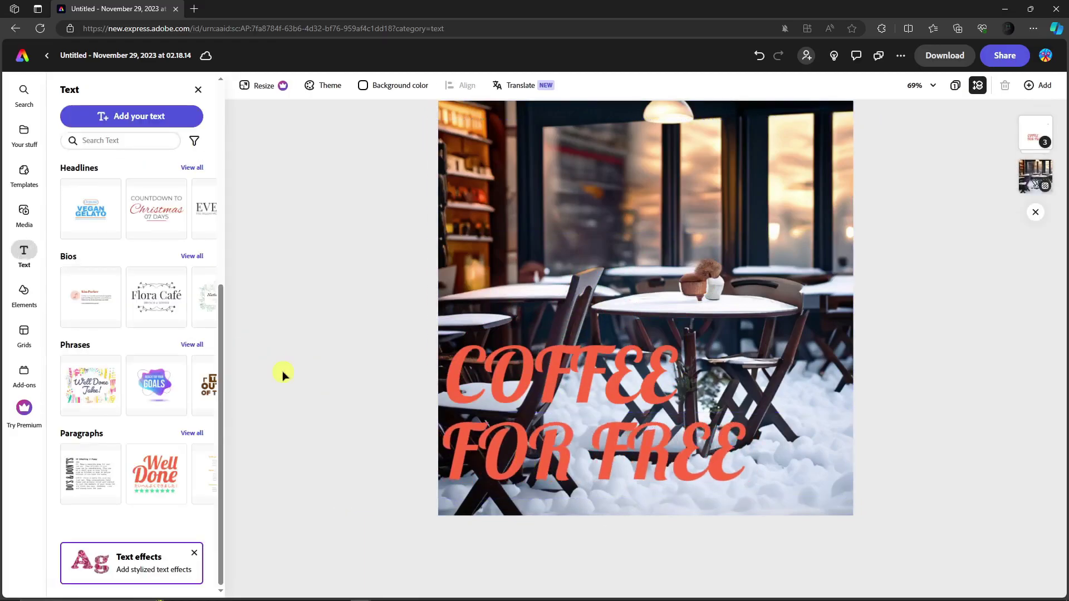
# Try recommended fonts such as Kanit Black Italic on the COFFEE text and apply Permanent Marker.
pyautogui.click(518, 362)
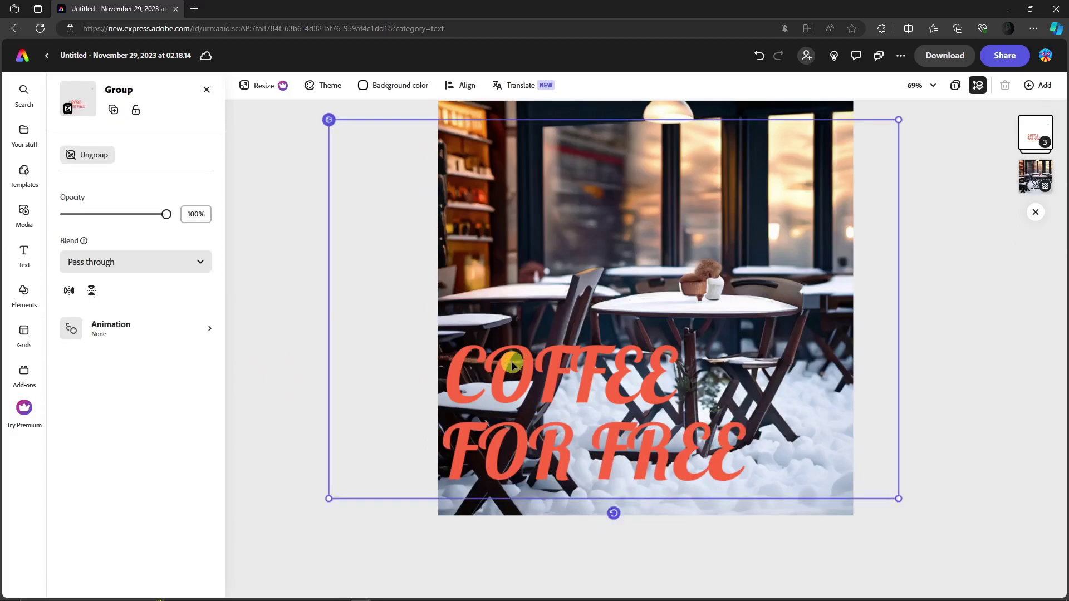
pyautogui.click(511, 365)
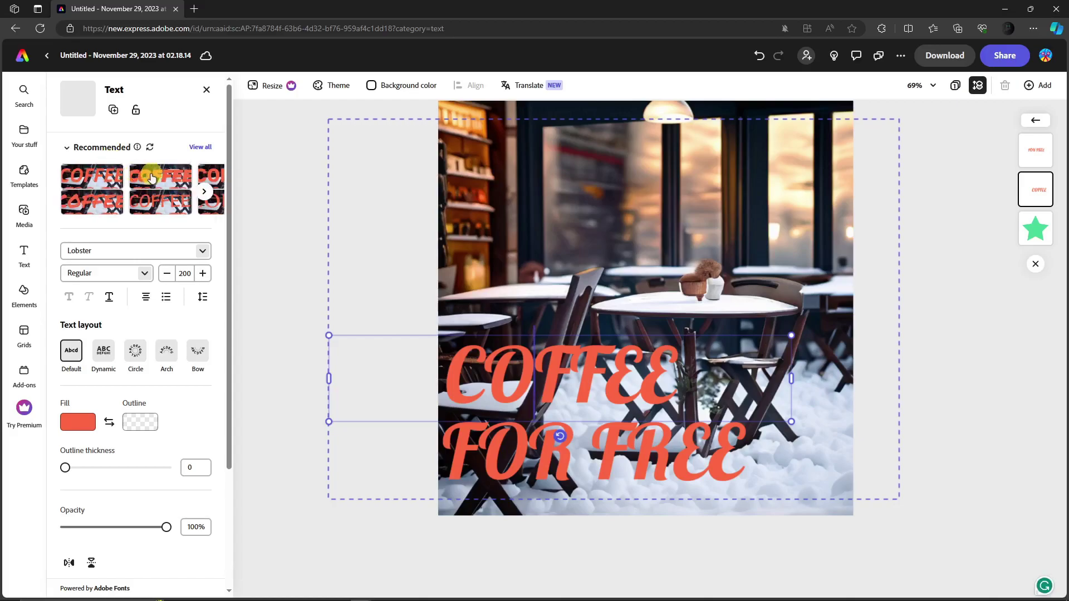
pyautogui.click(152, 178)
pyautogui.click(92, 208)
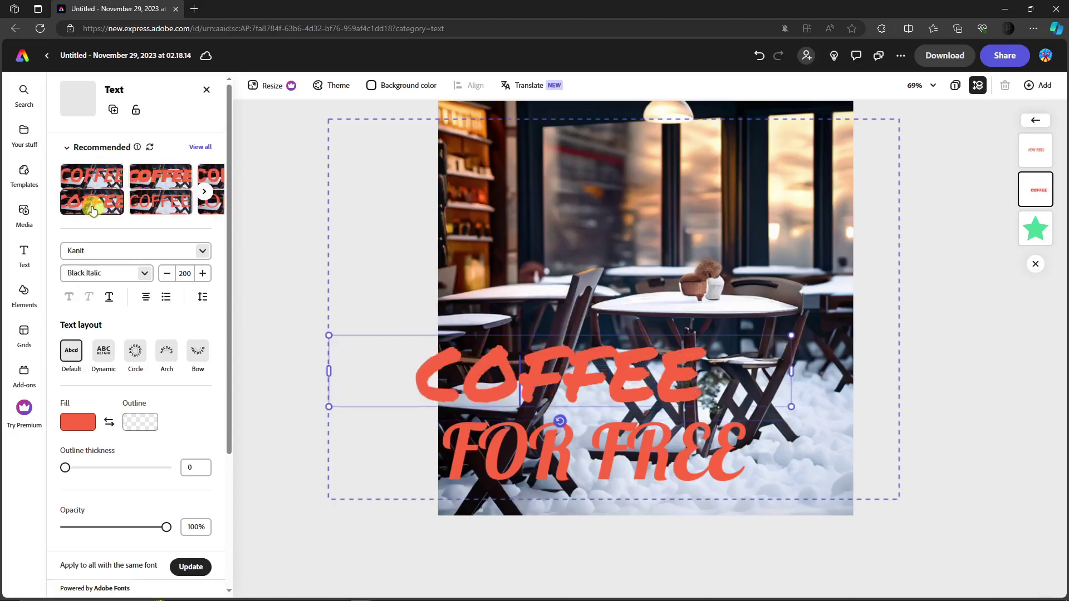
pyautogui.click(148, 216)
pyautogui.click(84, 210)
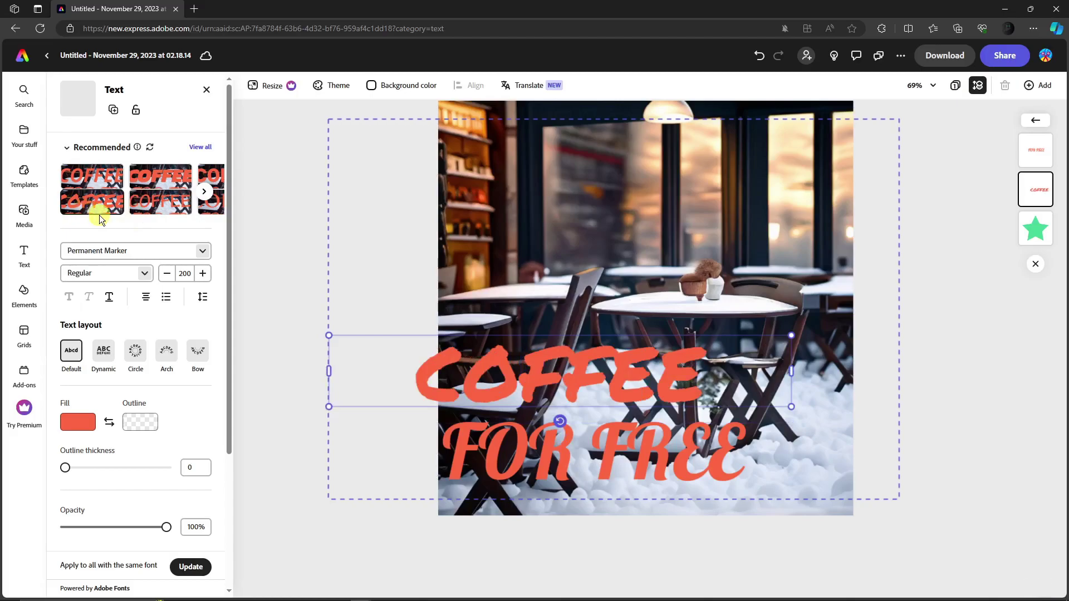
# Try the Balzano Std font on the COFFEE text and switch back to Permanent Marker.
pyautogui.click(206, 195)
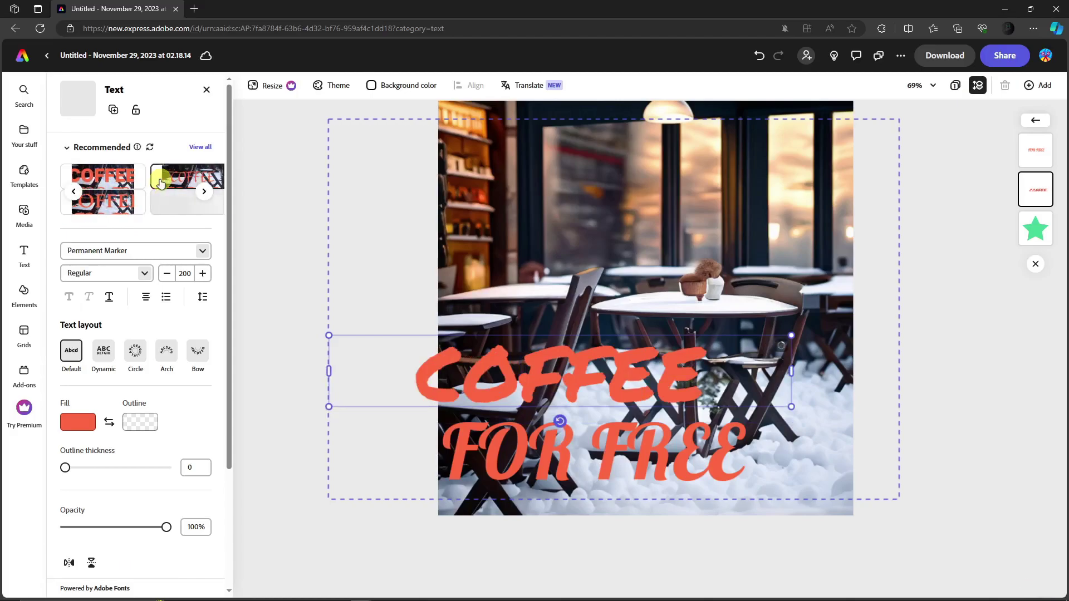
pyautogui.click(160, 182)
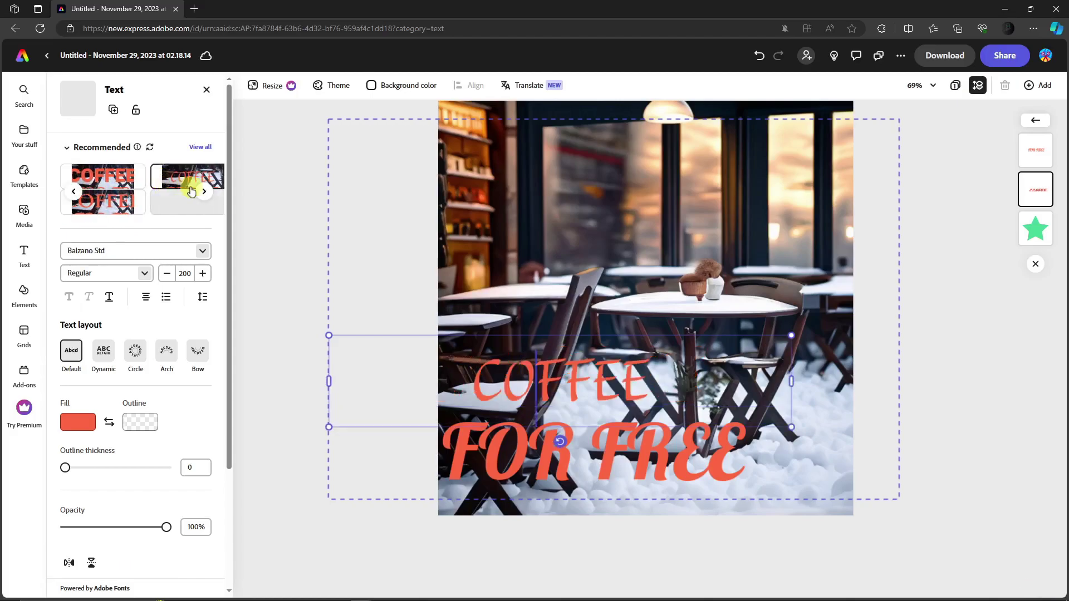
pyautogui.click(74, 192)
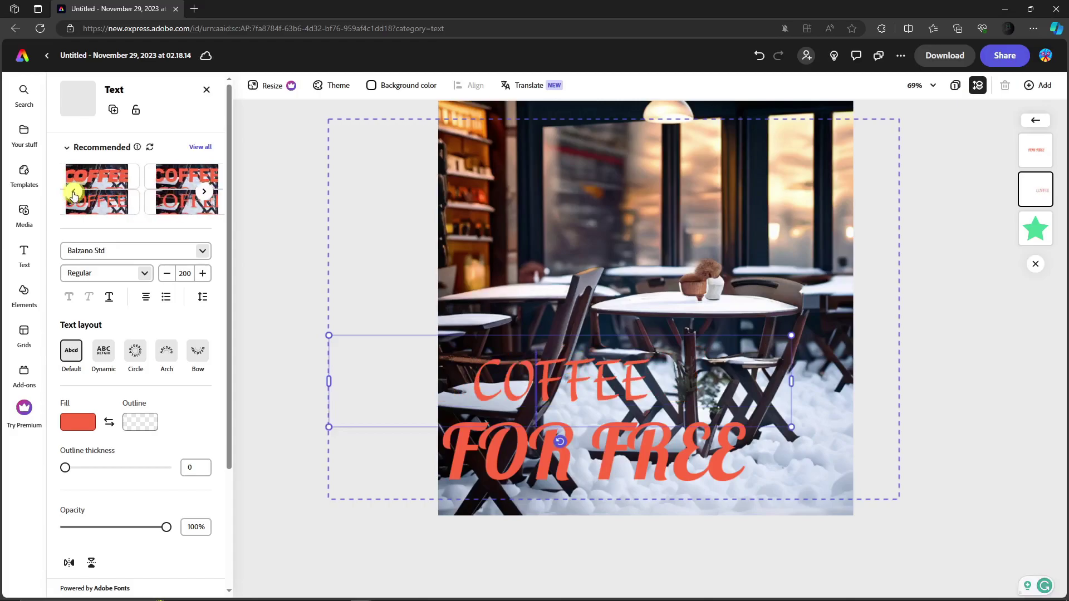
pyautogui.click(114, 208)
pyautogui.click(201, 253)
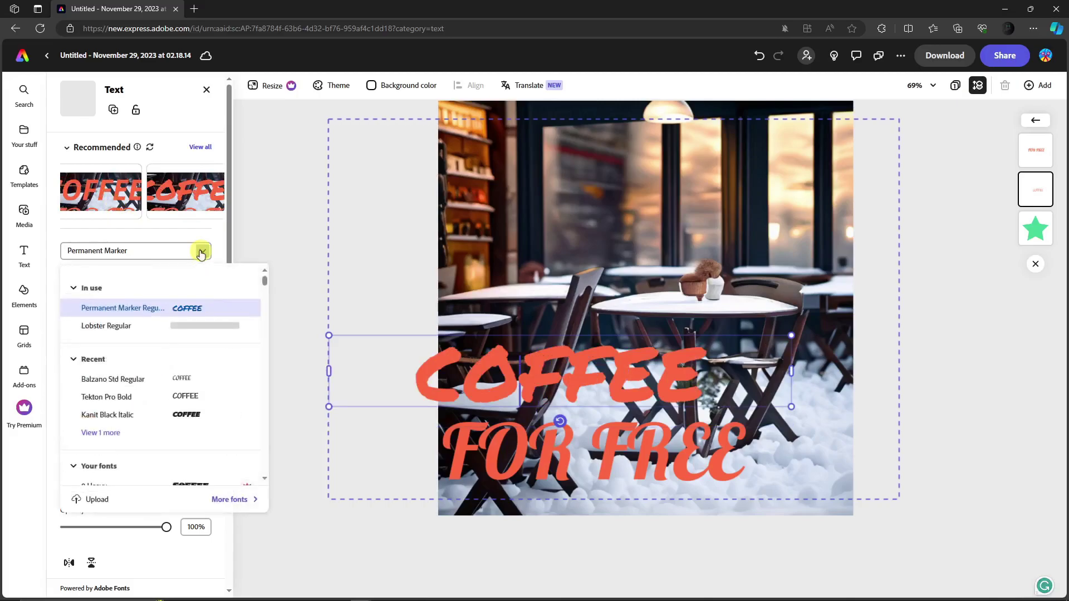
pyautogui.click(201, 252)
pyautogui.click(144, 274)
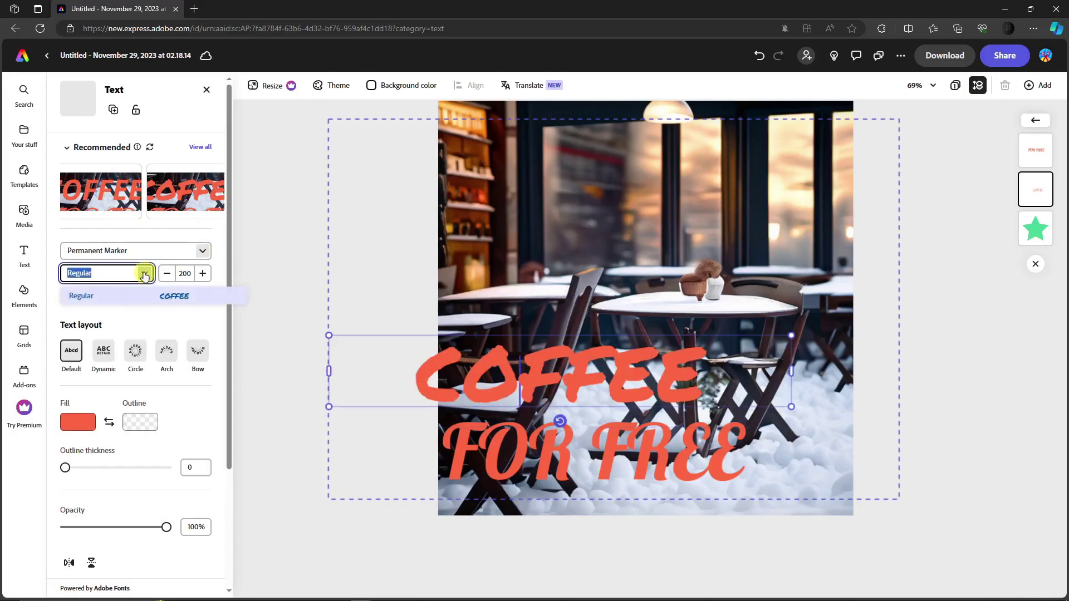
pyautogui.click(149, 273)
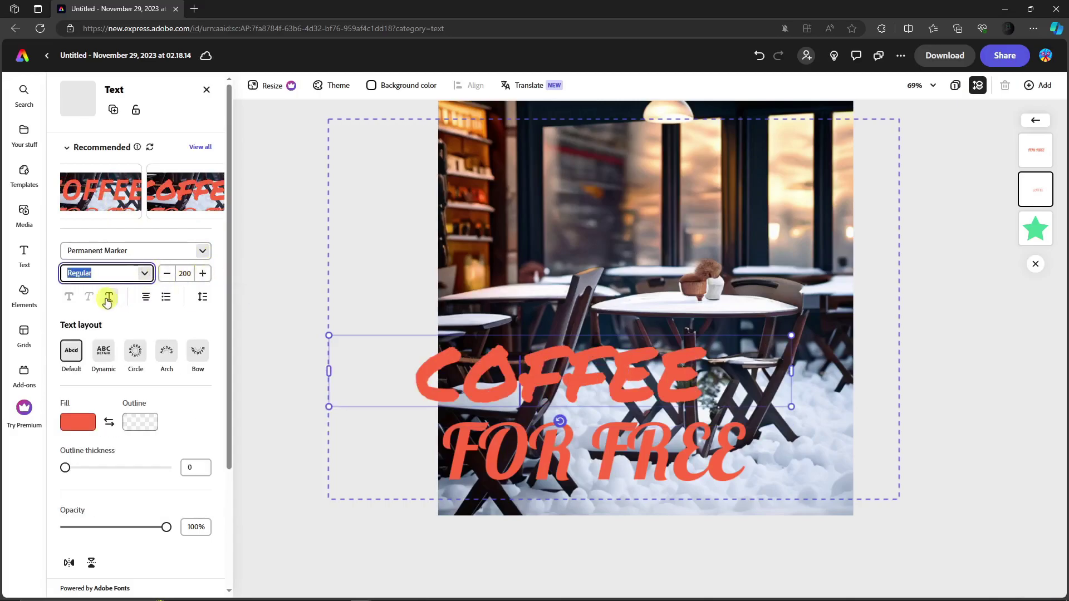
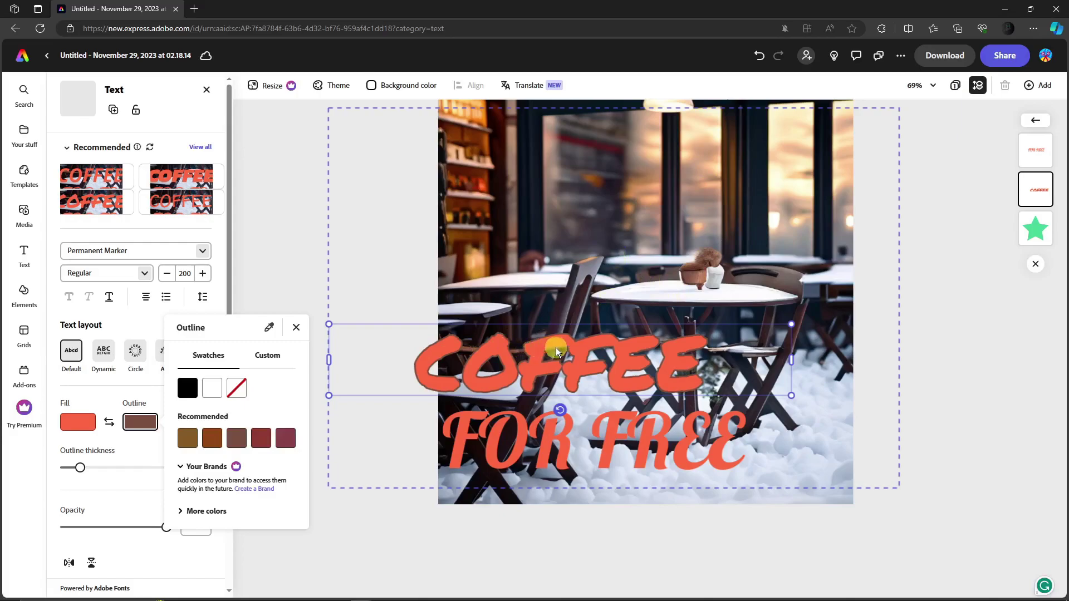
# Move the COFFEE text right to line up with the start of FOR FREE and set its outline thickness to 51.
pyautogui.click(572, 347)
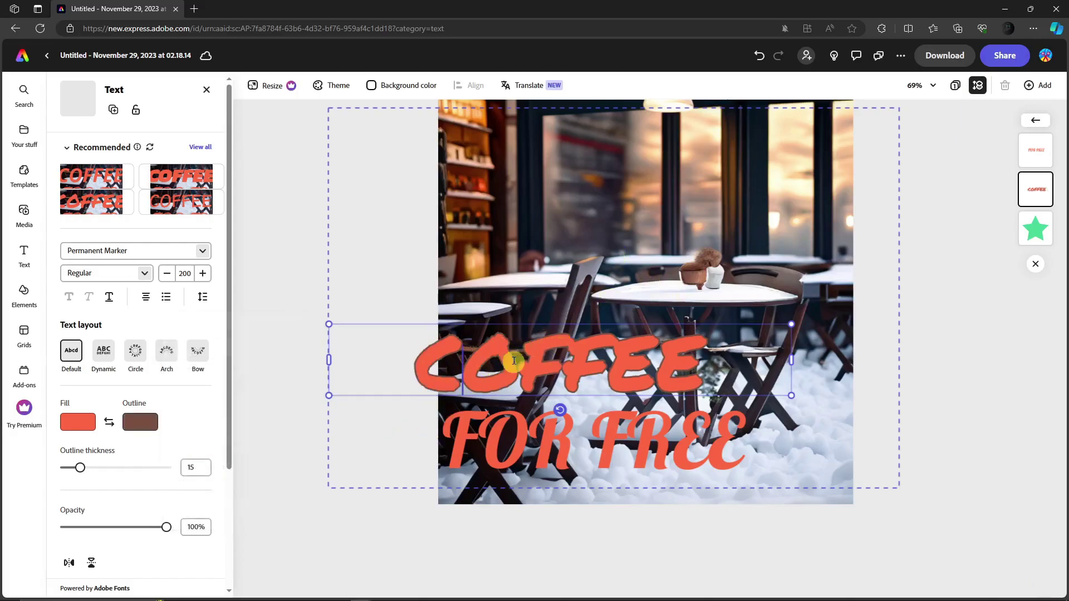
pyautogui.moveTo(513, 363); pyautogui.dragTo(462, 365)
pyautogui.moveTo(527, 357); pyautogui.dragTo(571, 353)
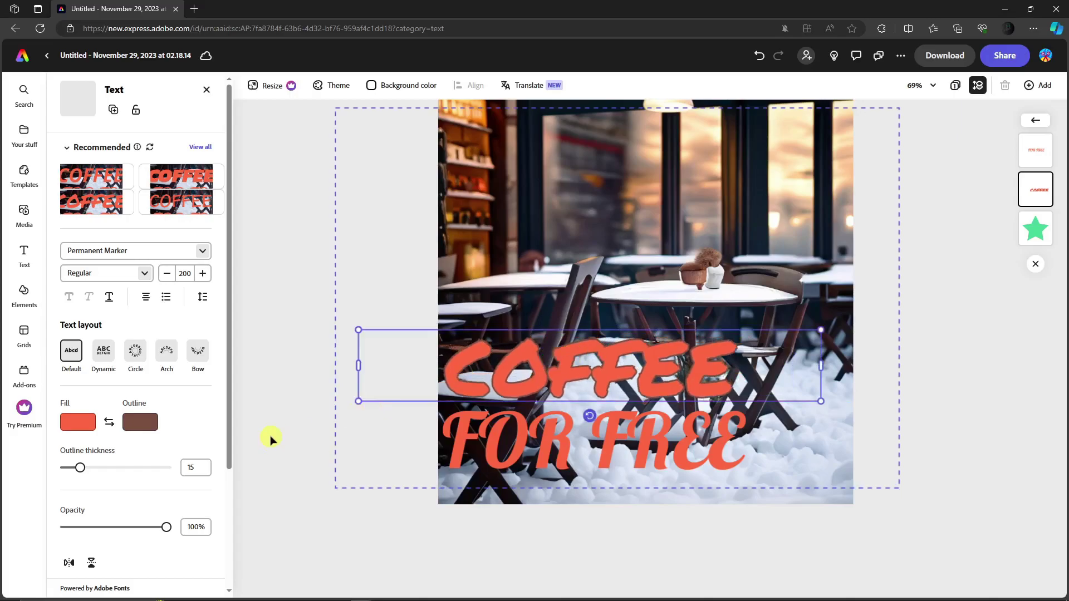
pyautogui.click(269, 435)
pyautogui.click(512, 362)
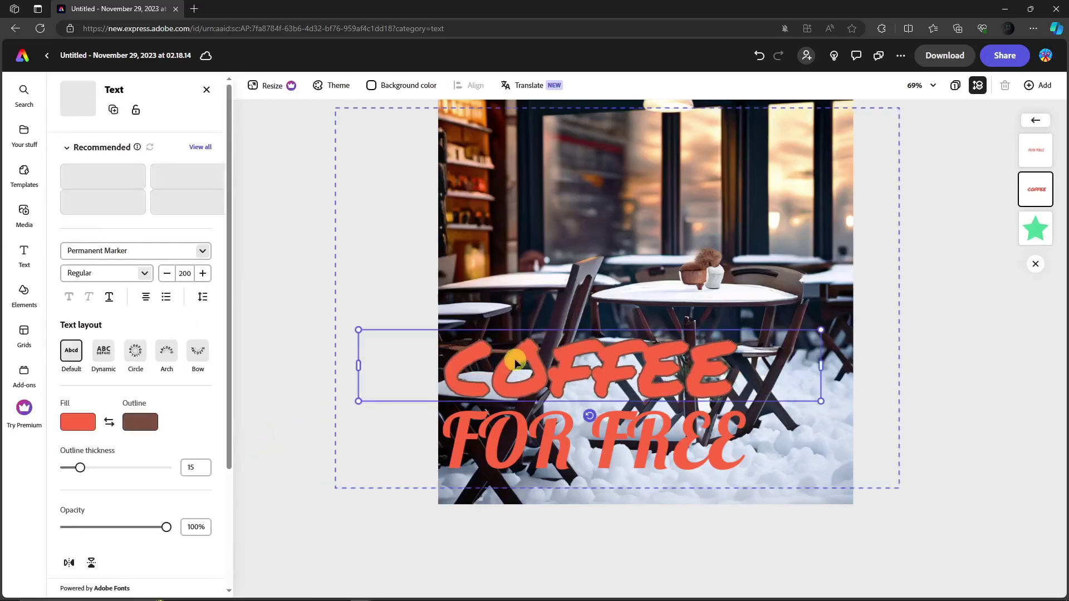
pyautogui.moveTo(79, 468); pyautogui.dragTo(113, 471)
# Apply the Blue & gold marble sample text effect to the COFFEE text.
pyautogui.scroll(-3, 215, 508)
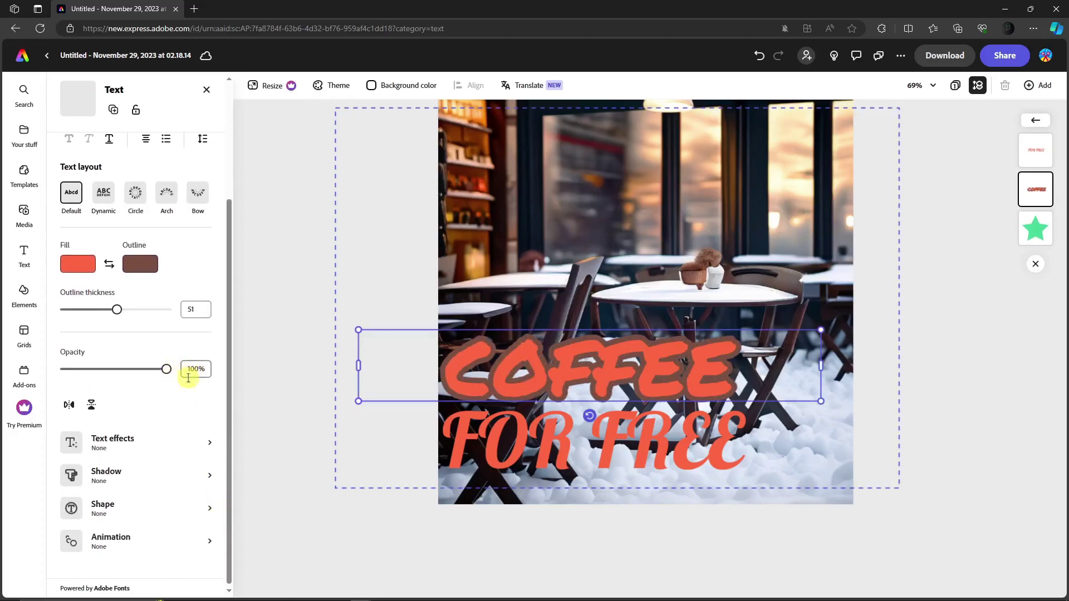
pyautogui.click(116, 444)
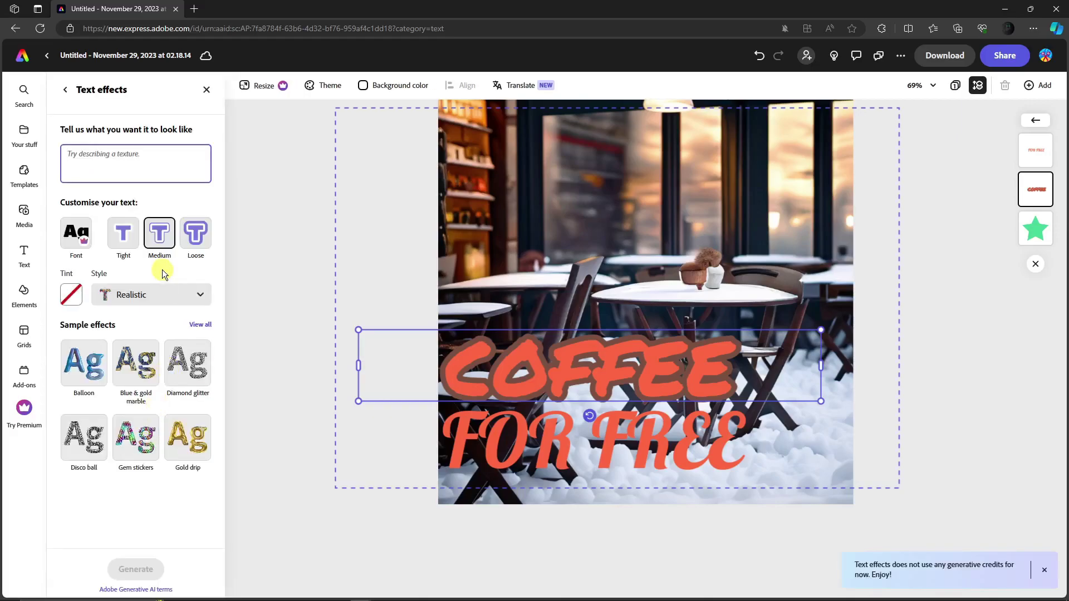
pyautogui.click(198, 239)
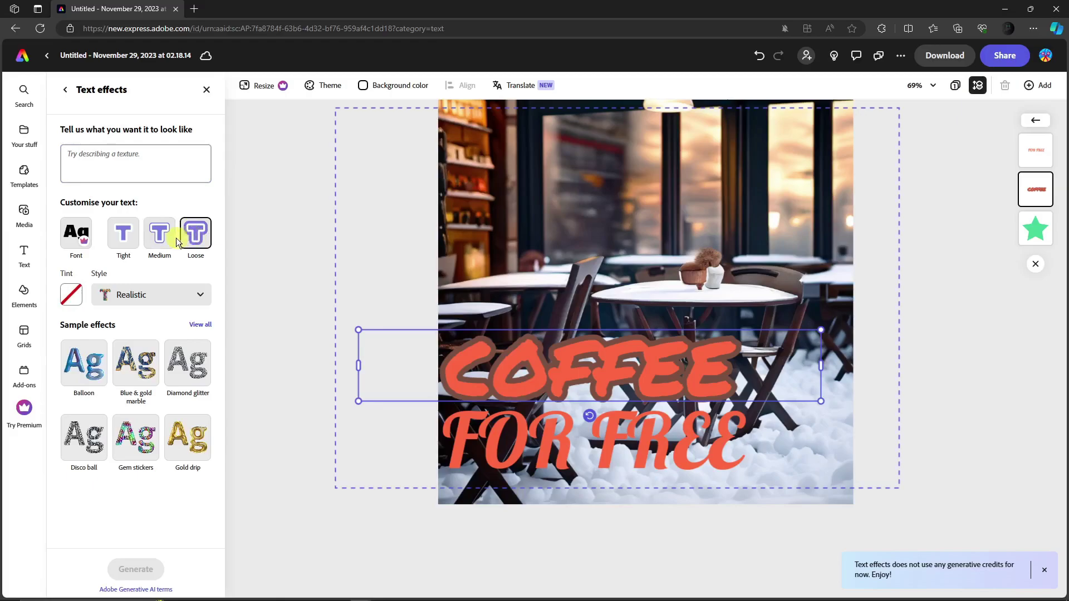
pyautogui.click(126, 240)
pyautogui.click(144, 367)
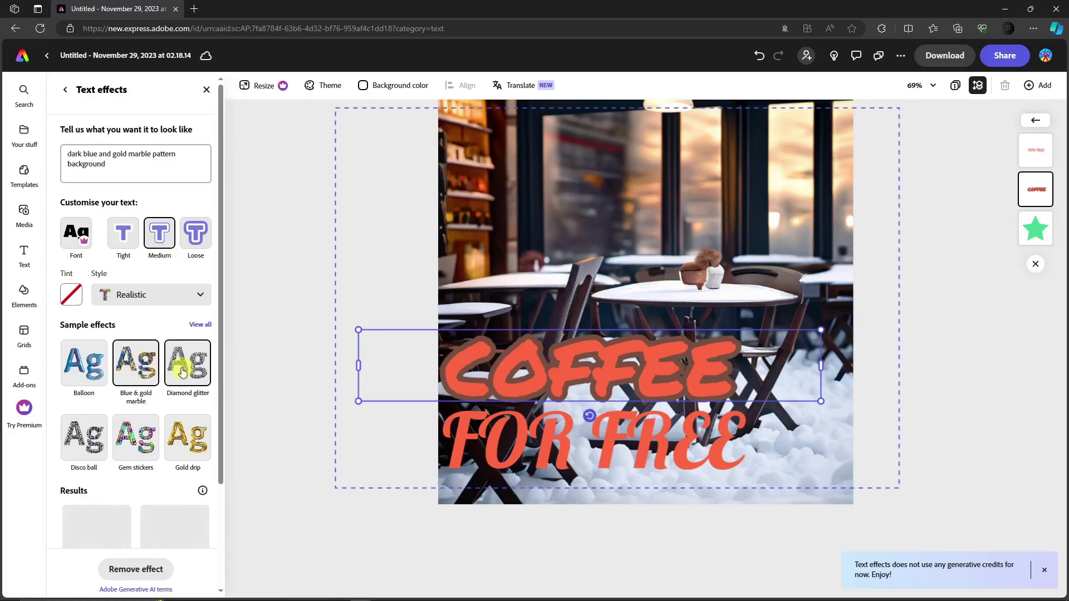
pyautogui.click(134, 365)
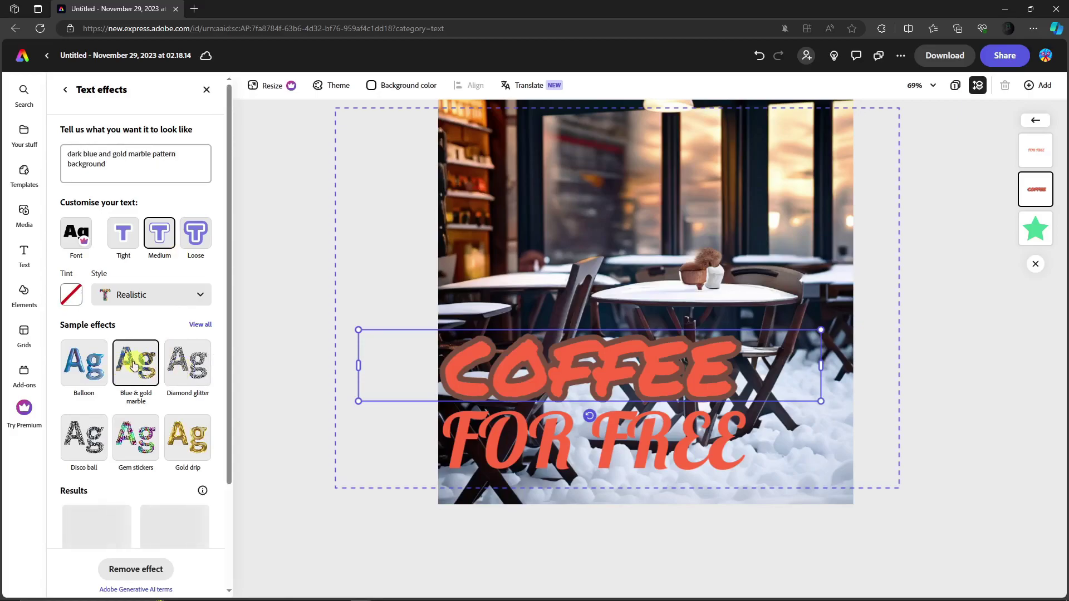
pyautogui.click(65, 89)
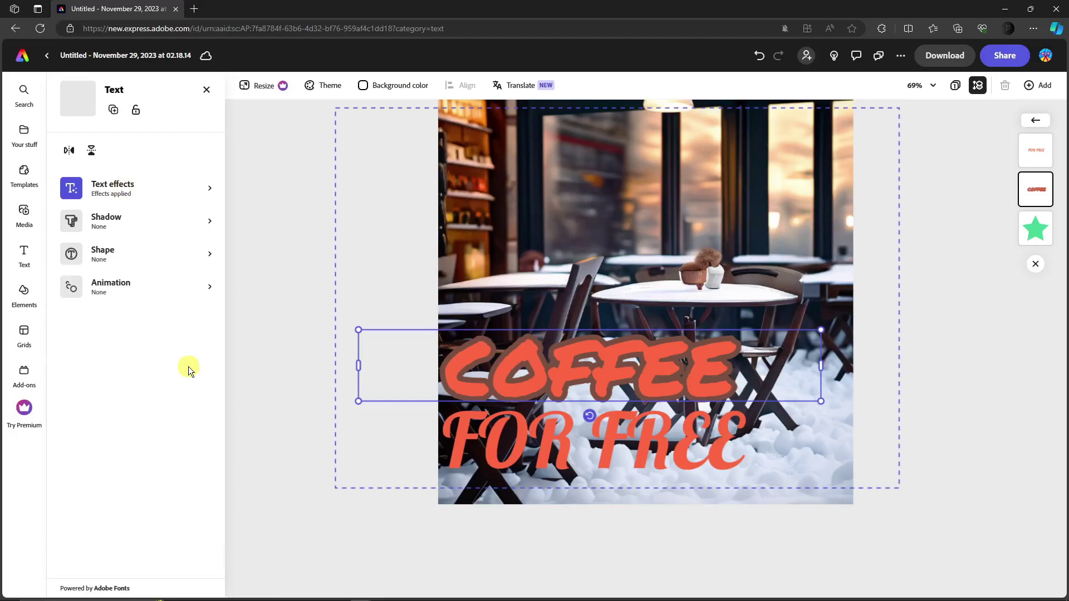
# Try the Halo, Smooth and Strong shadows on the COFFEE text and settle on Hazy.
pyautogui.scroll(-1, 138, 477)
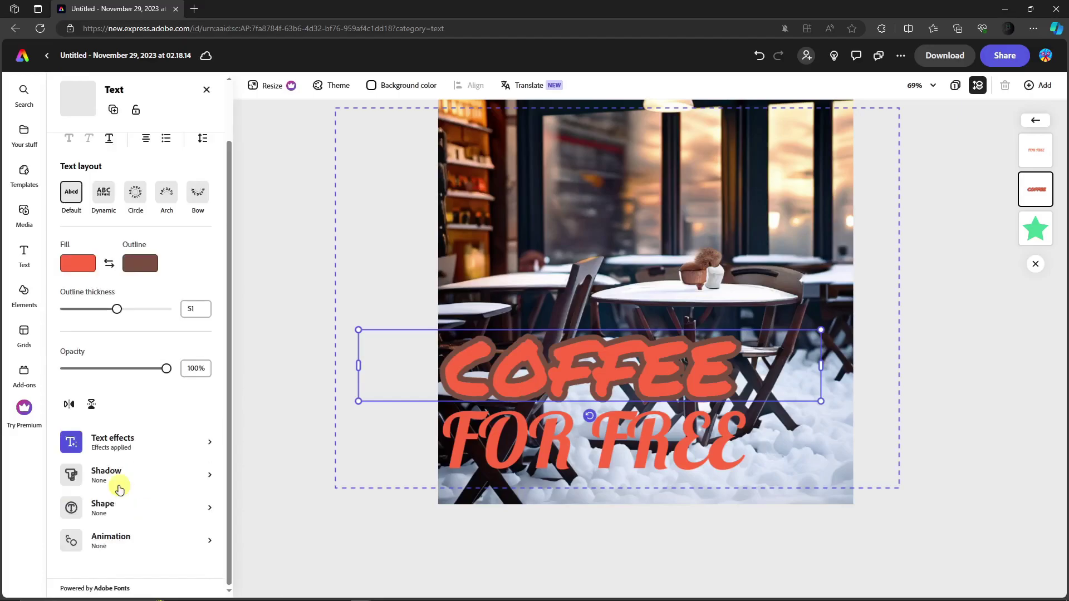
pyautogui.click(125, 474)
pyautogui.click(192, 223)
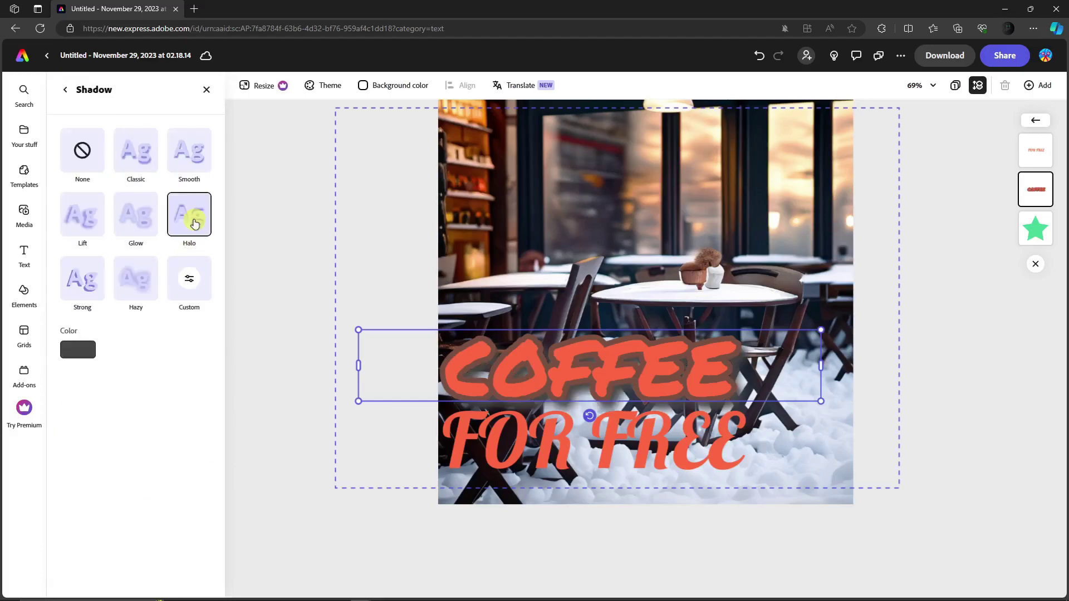
pyautogui.click(201, 174)
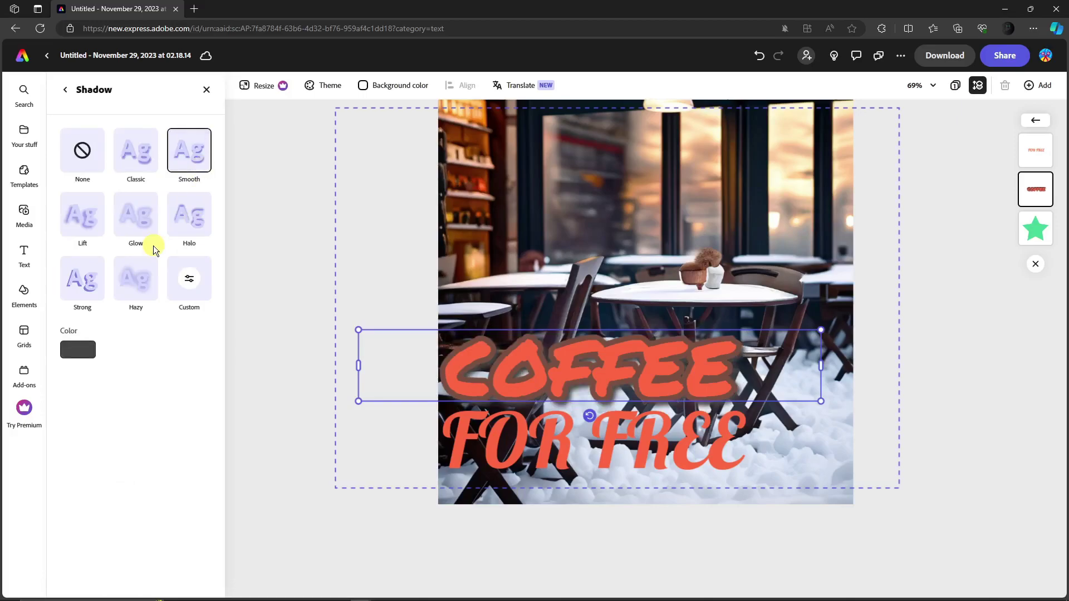
pyautogui.click(139, 279)
pyautogui.click(87, 278)
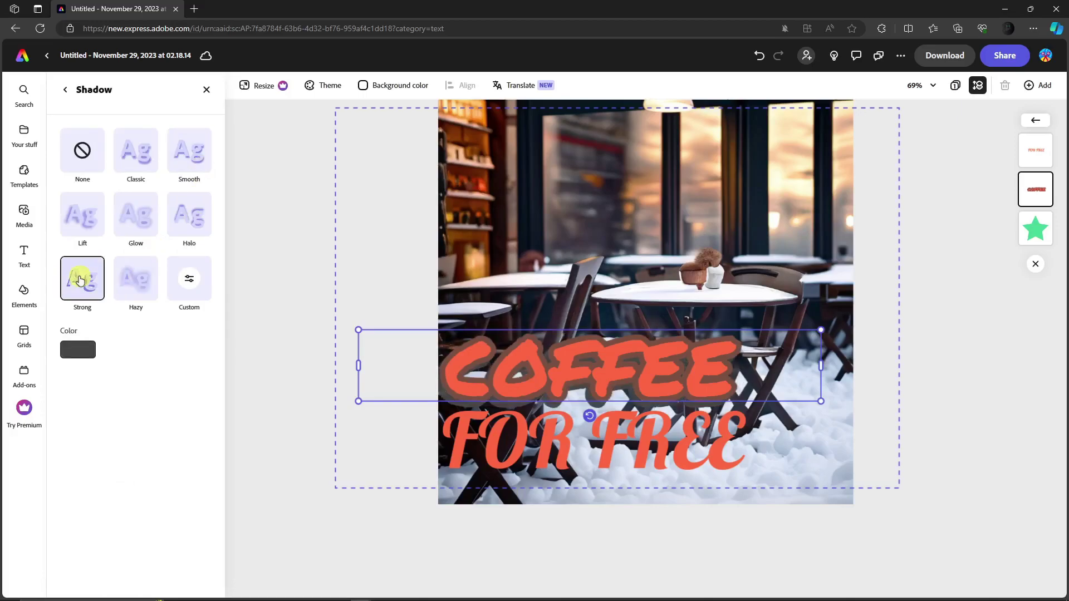
pyautogui.click(136, 278)
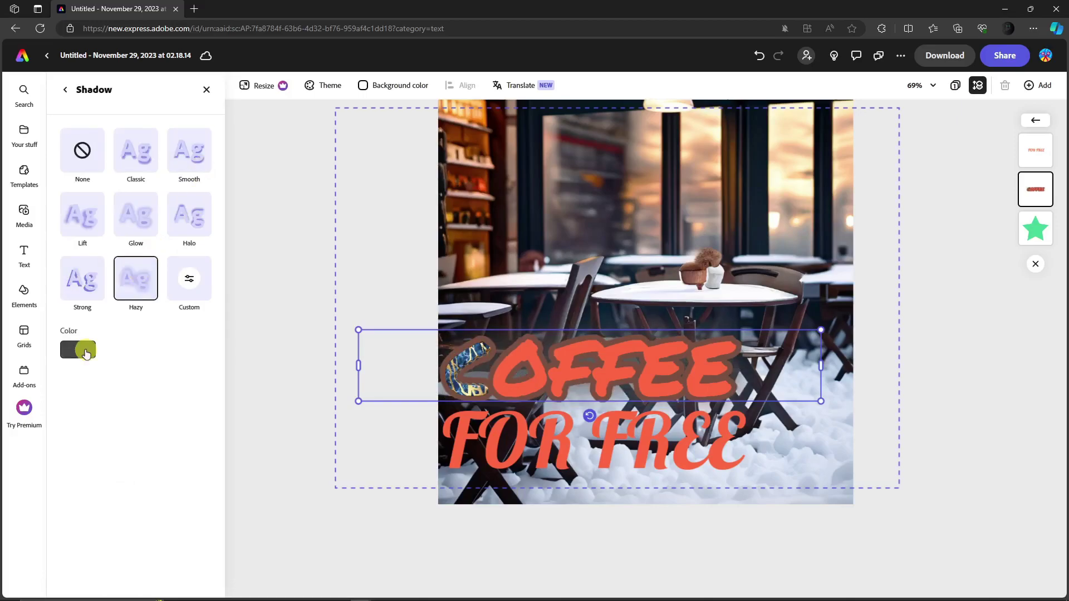
# Try recommended shadow colors for COFFEE, and sample a near-white from the picture's snowy background table as the shadow color.
pyautogui.click(85, 352)
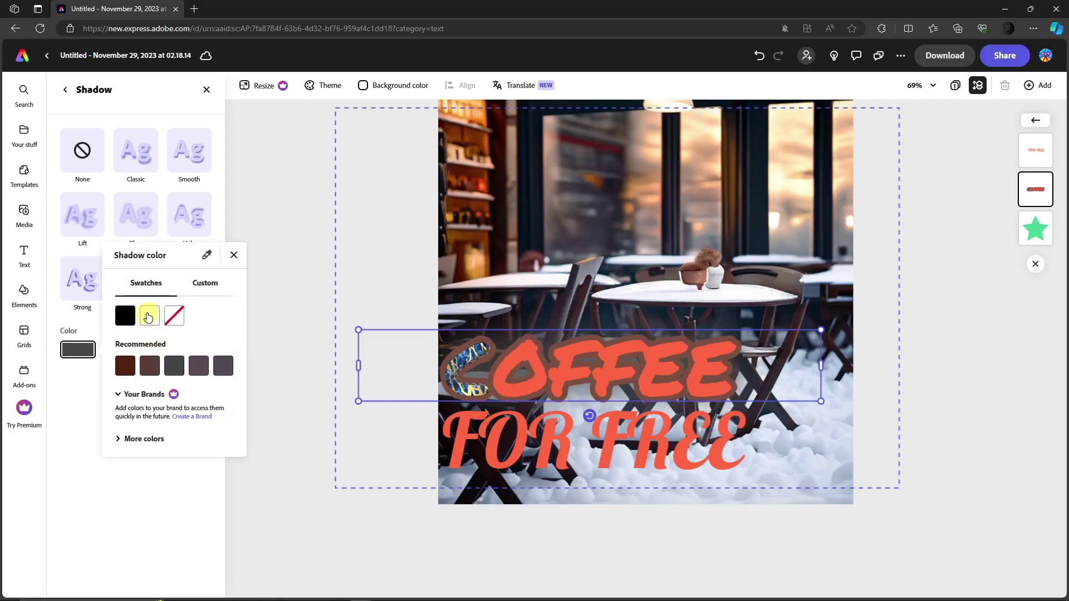
pyautogui.click(150, 368)
pyautogui.click(124, 367)
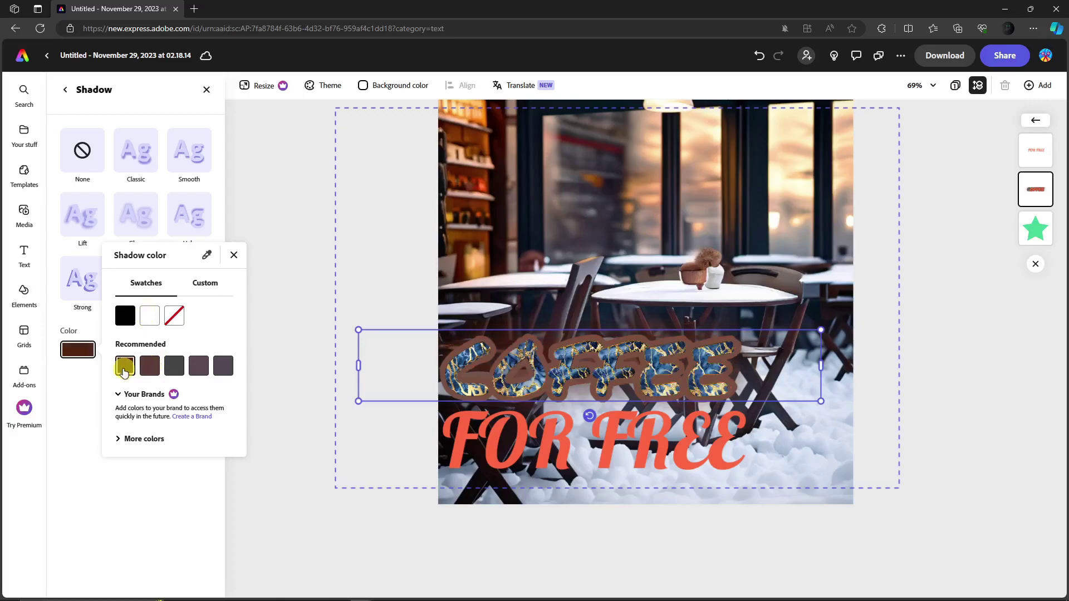
pyautogui.click(198, 366)
pyautogui.click(223, 367)
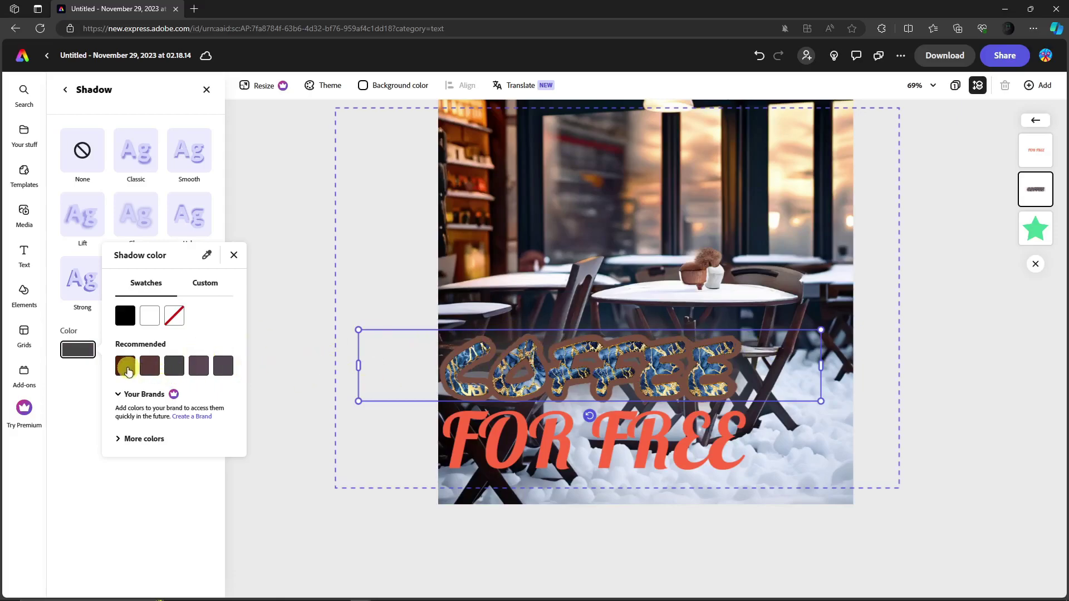
pyautogui.click(149, 366)
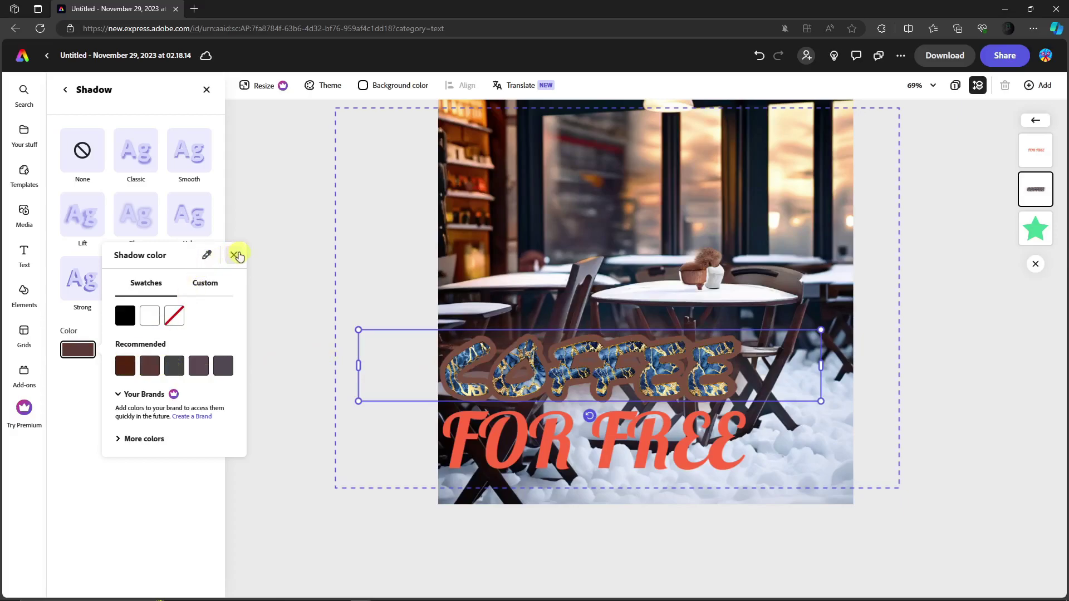
pyautogui.click(208, 256)
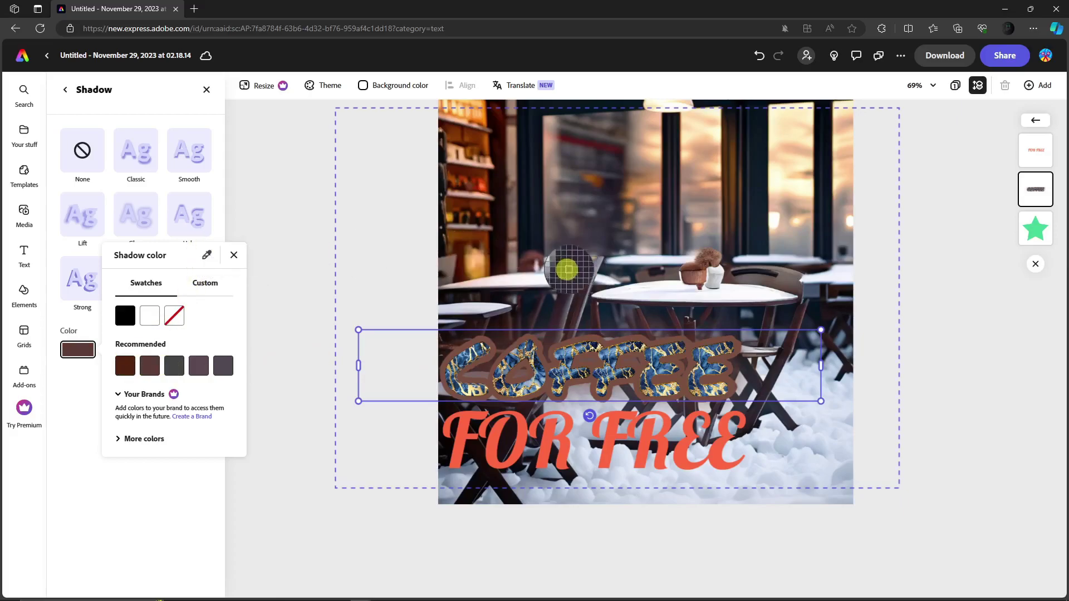
pyautogui.click(530, 274)
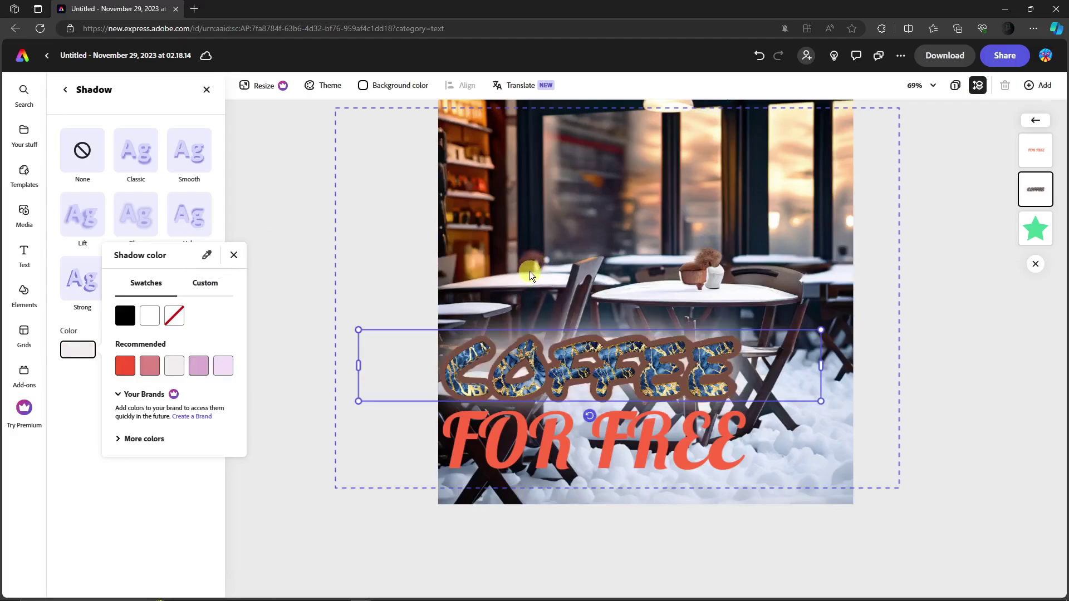
# Finish the shadow color choice and try the default fitted shape behind the COFFEE text.
pyautogui.click(235, 254)
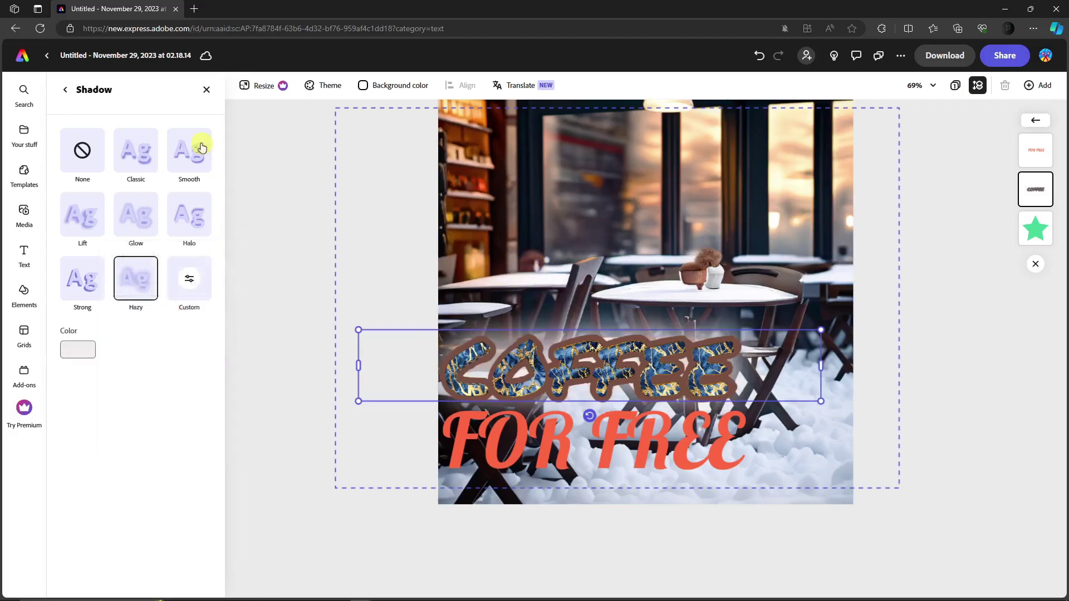
pyautogui.click(65, 91)
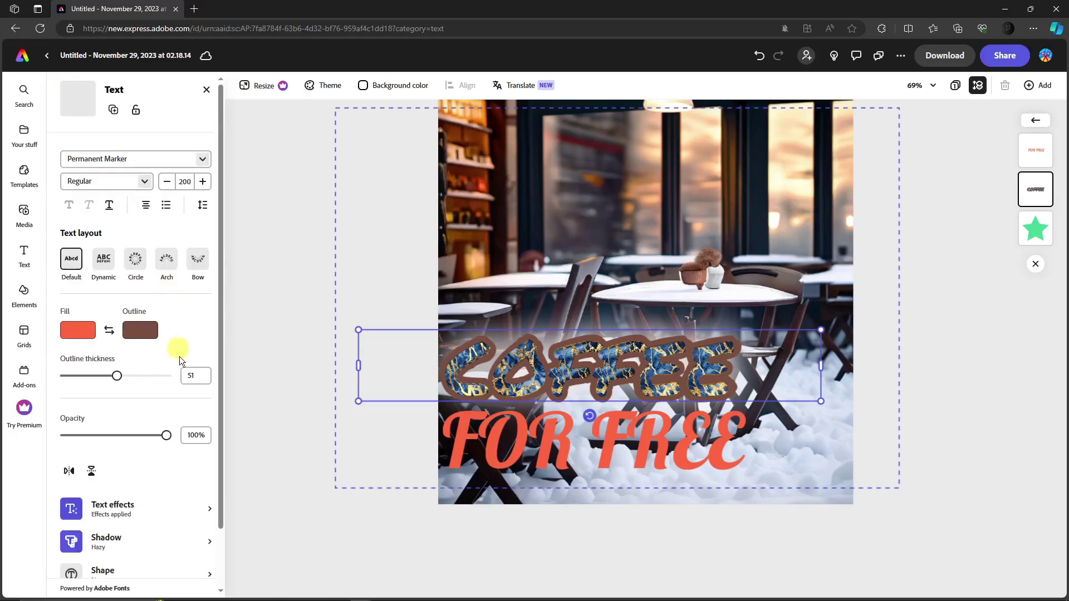
pyautogui.scroll(-3, 184, 384)
pyautogui.click(110, 500)
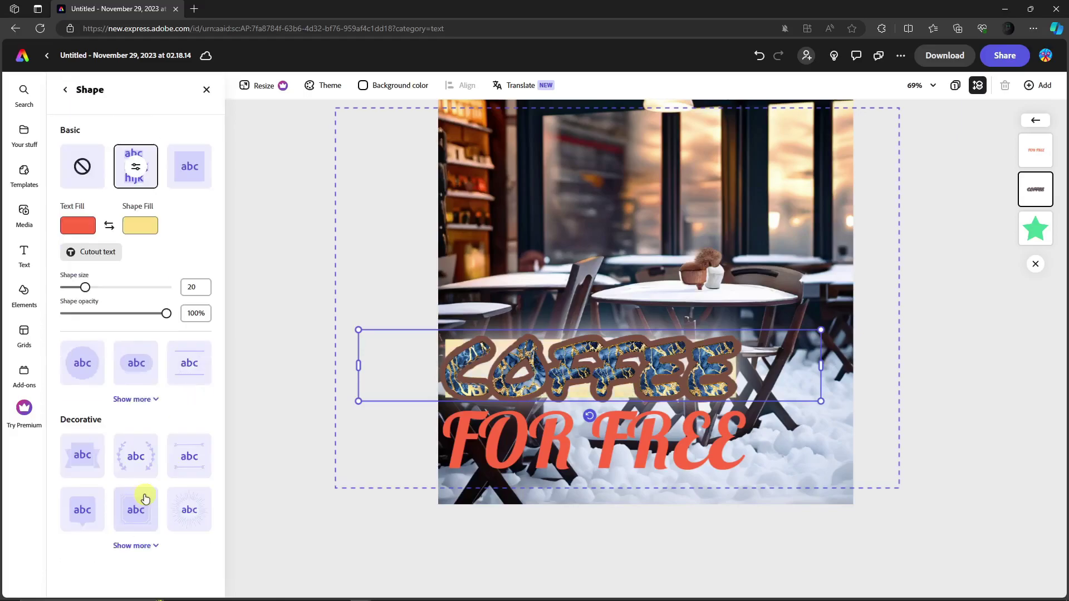
pyautogui.click(65, 89)
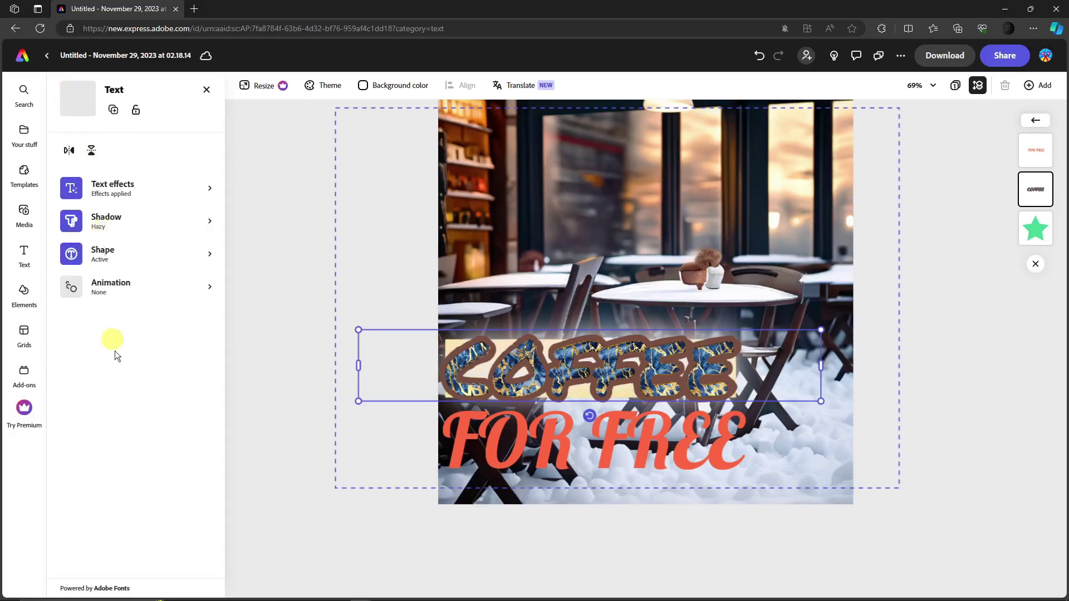
pyautogui.scroll(5, 115, 350)
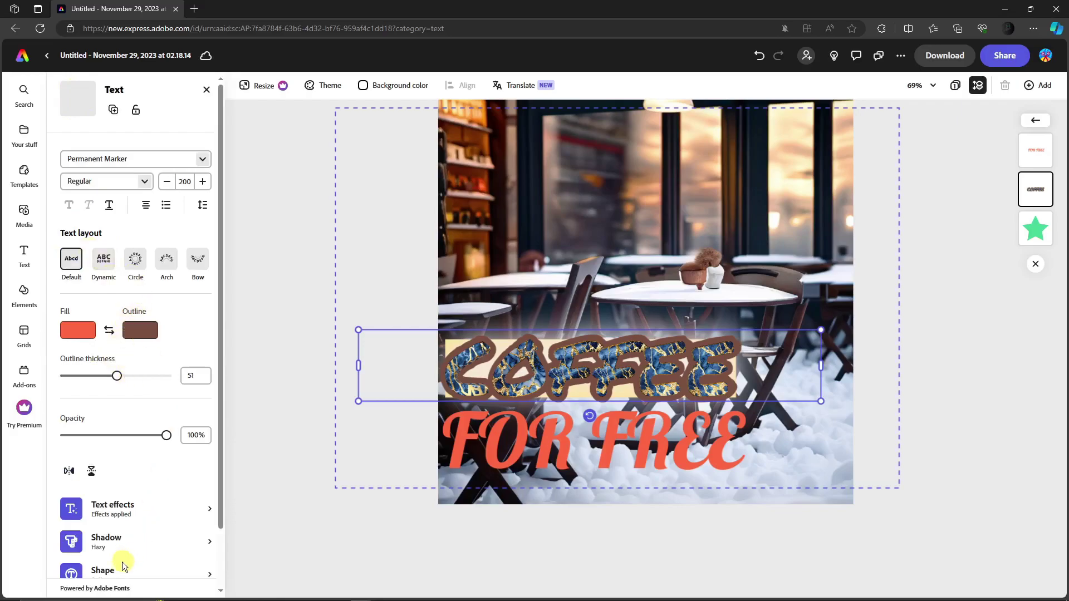
# Try the pill and ribbon banner shapes behind the COFFEE text, and set the shape back to none.
pyautogui.click(102, 570)
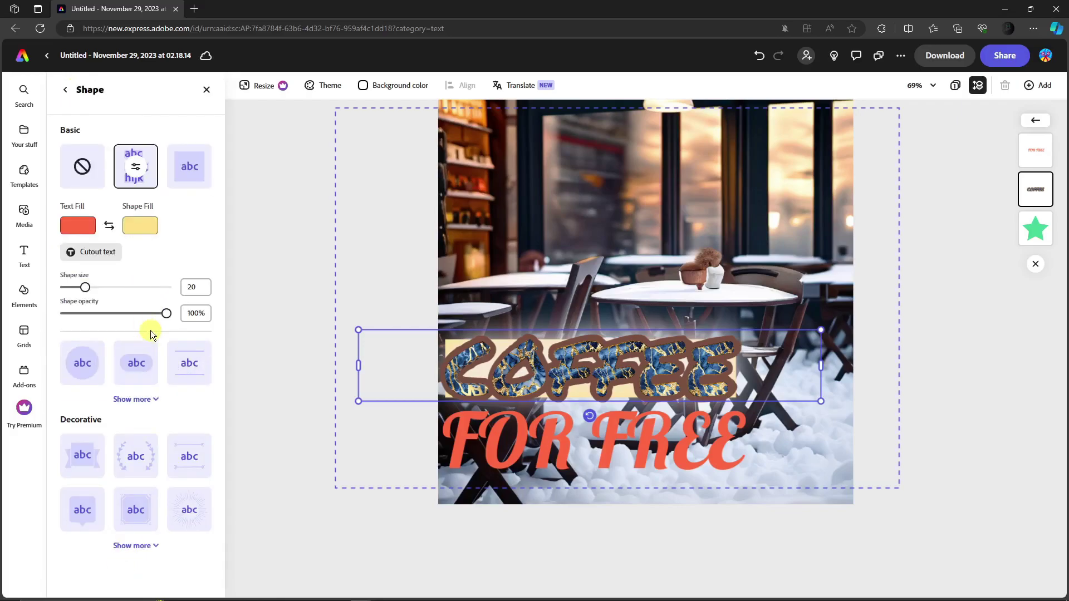
pyautogui.click(145, 365)
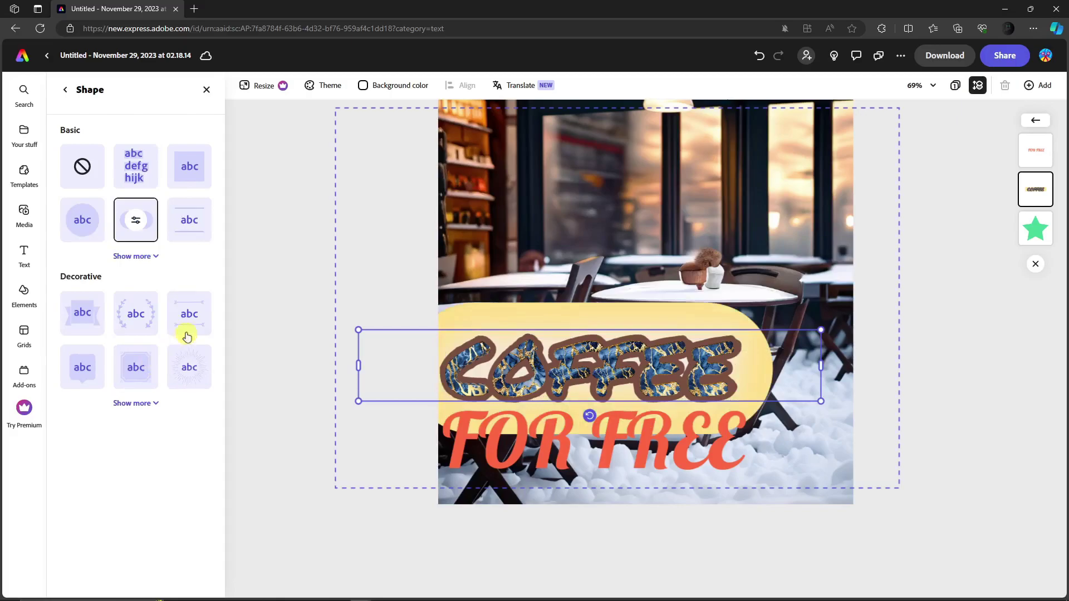
pyautogui.click(147, 305)
pyautogui.click(104, 318)
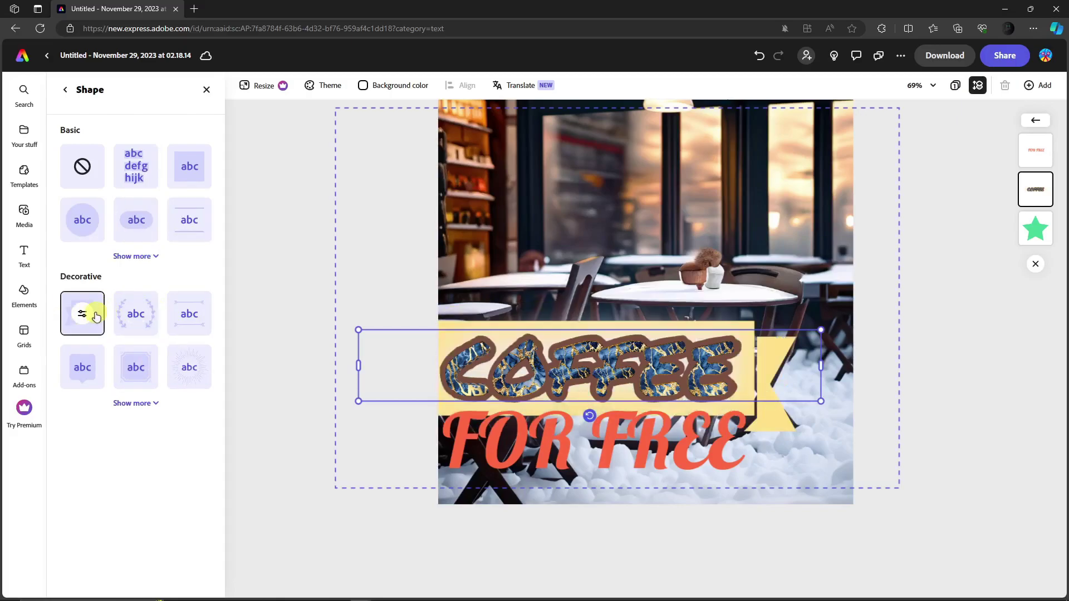
pyautogui.click(135, 217)
pyautogui.click(82, 168)
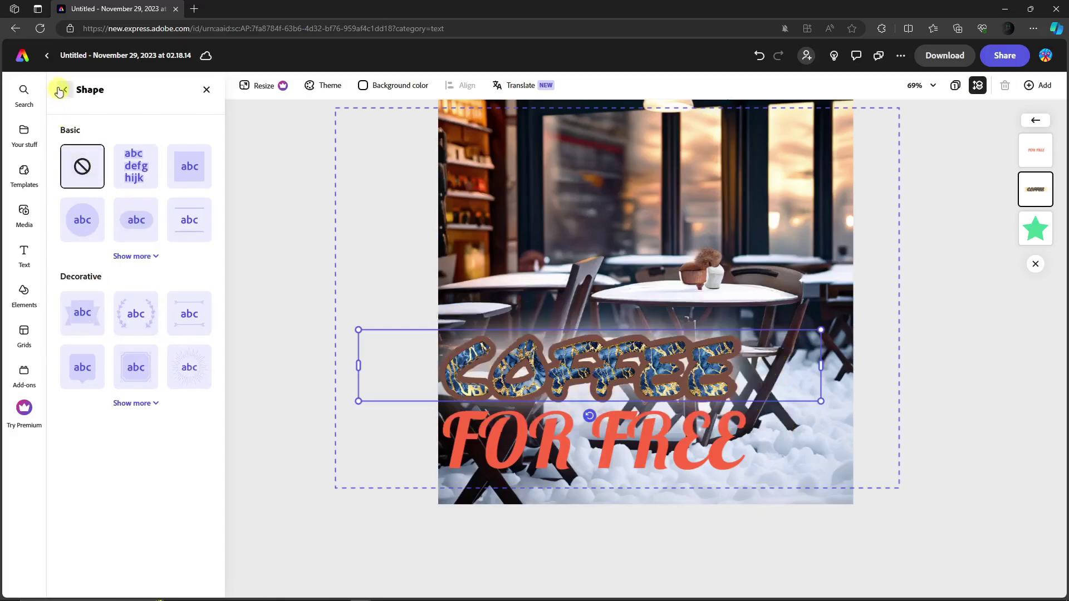
pyautogui.click(65, 90)
# Apply the Drop in entrance animation to the COFFEE text and go through the introductory scene tour to dismiss it.
pyautogui.scroll(-1, 167, 426)
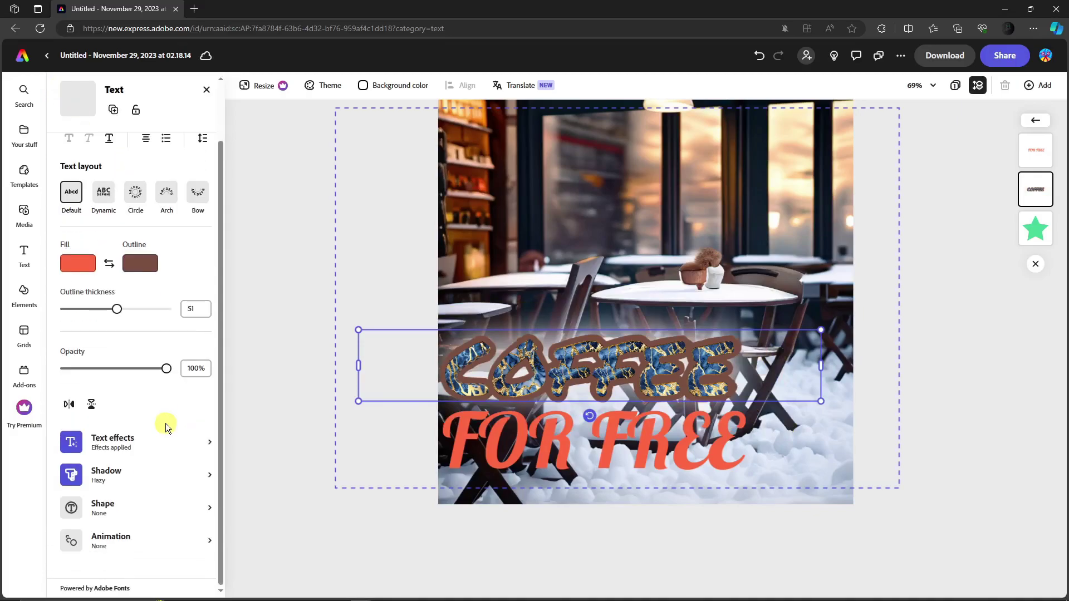
pyautogui.click(118, 543)
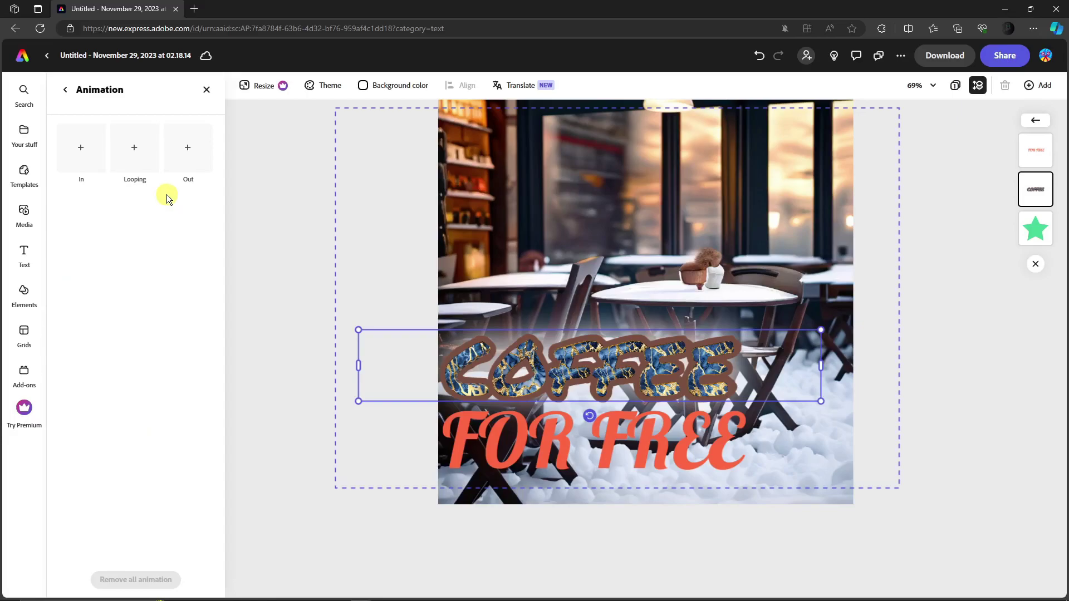
pyautogui.click(81, 149)
pyautogui.click(196, 142)
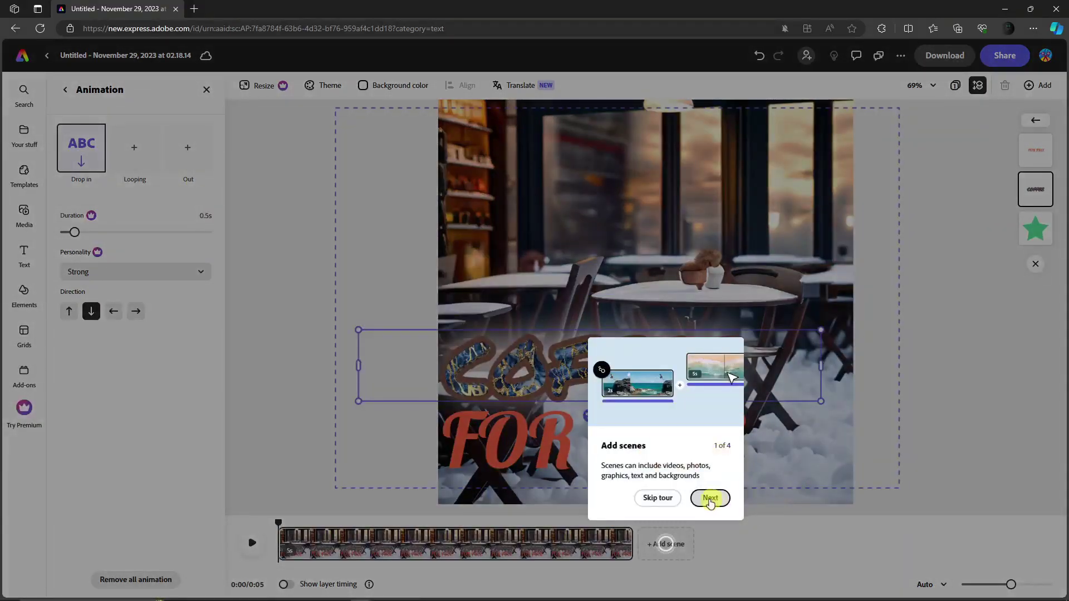
pyautogui.click(710, 498)
pyautogui.click(445, 498)
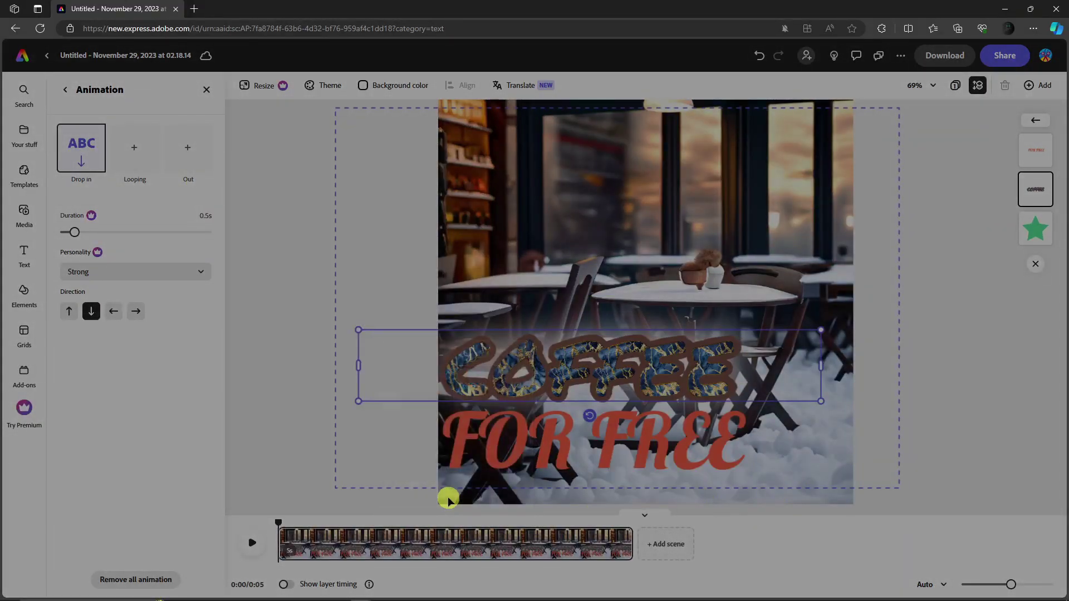
# Play the COFFEE text's Drop in animation, replay it from the start, and deselect the text.
pyautogui.click(254, 543)
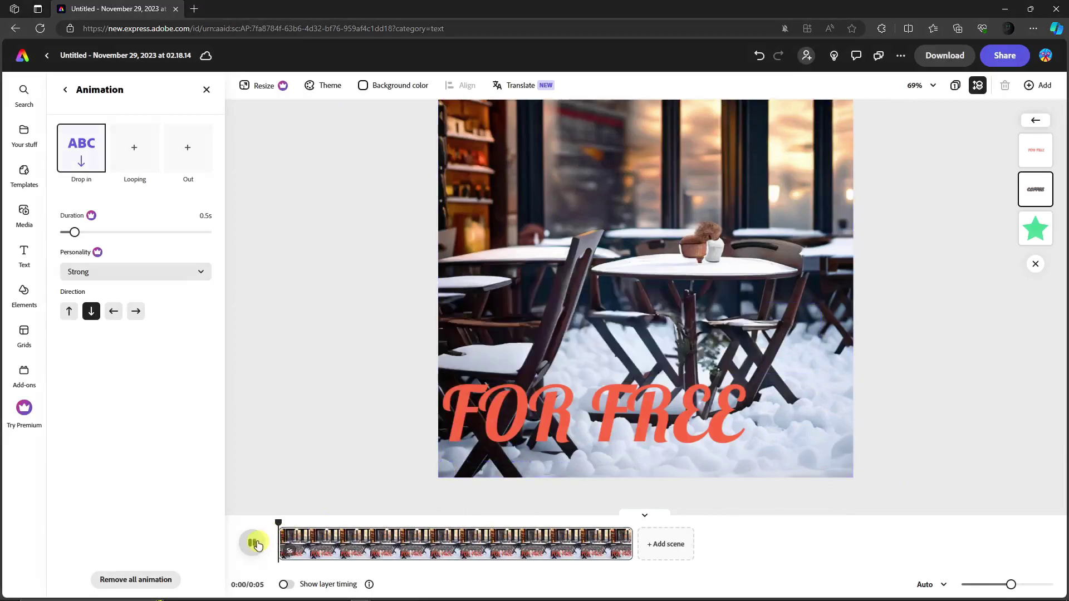
pyautogui.click(254, 543)
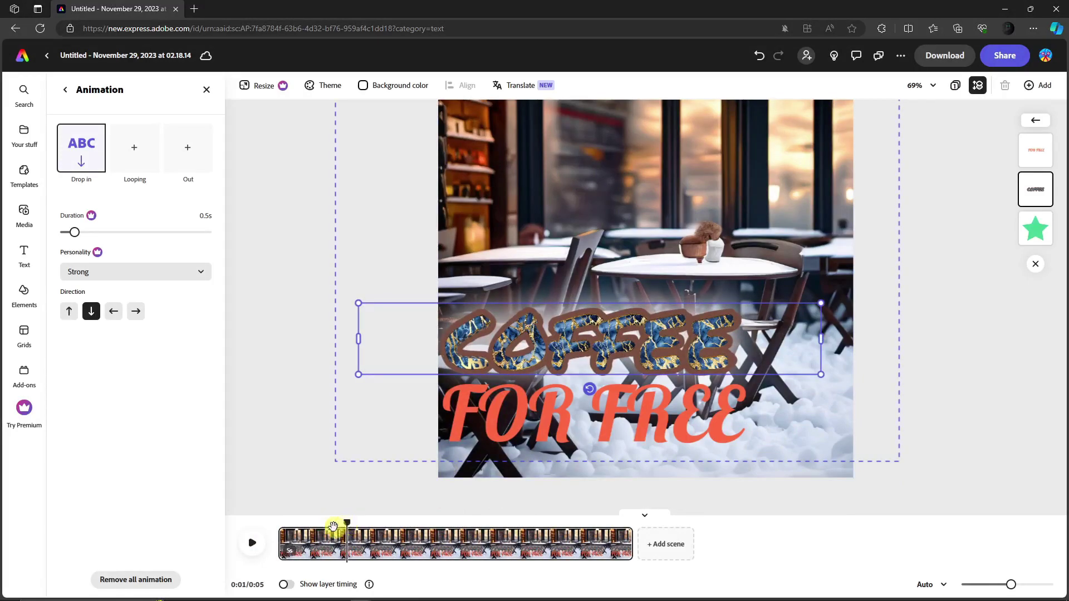
pyautogui.moveTo(333, 526); pyautogui.dragTo(255, 529)
pyautogui.click(254, 543)
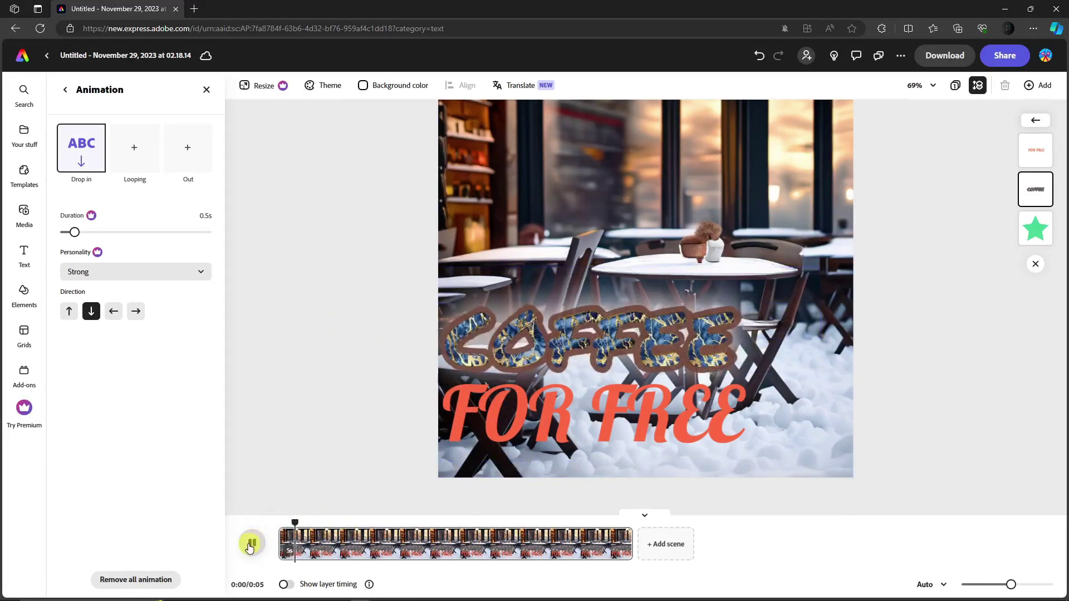
pyautogui.click(250, 544)
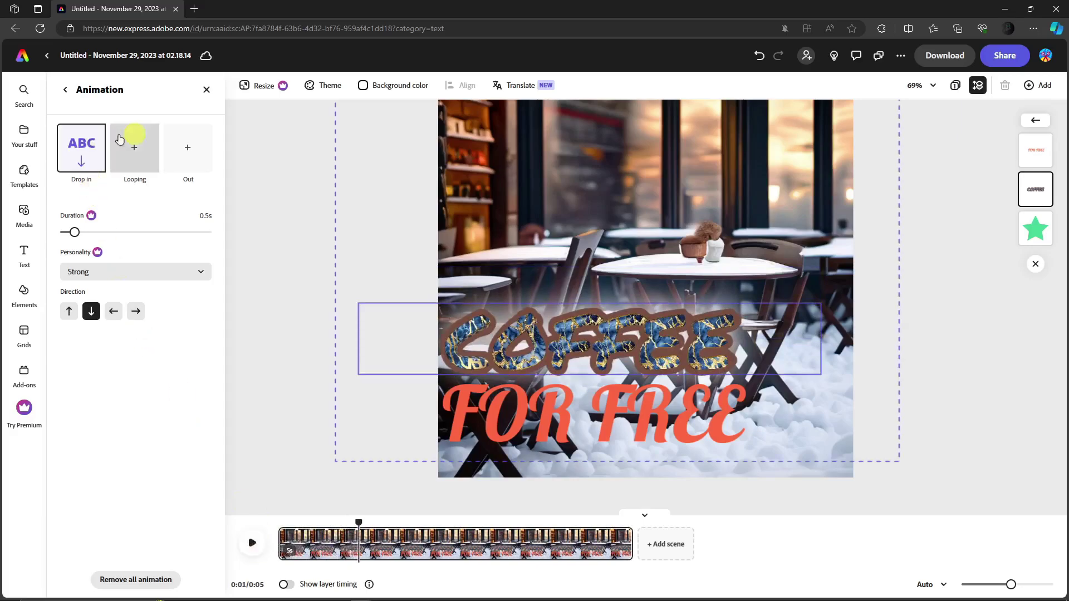
pyautogui.click(62, 96)
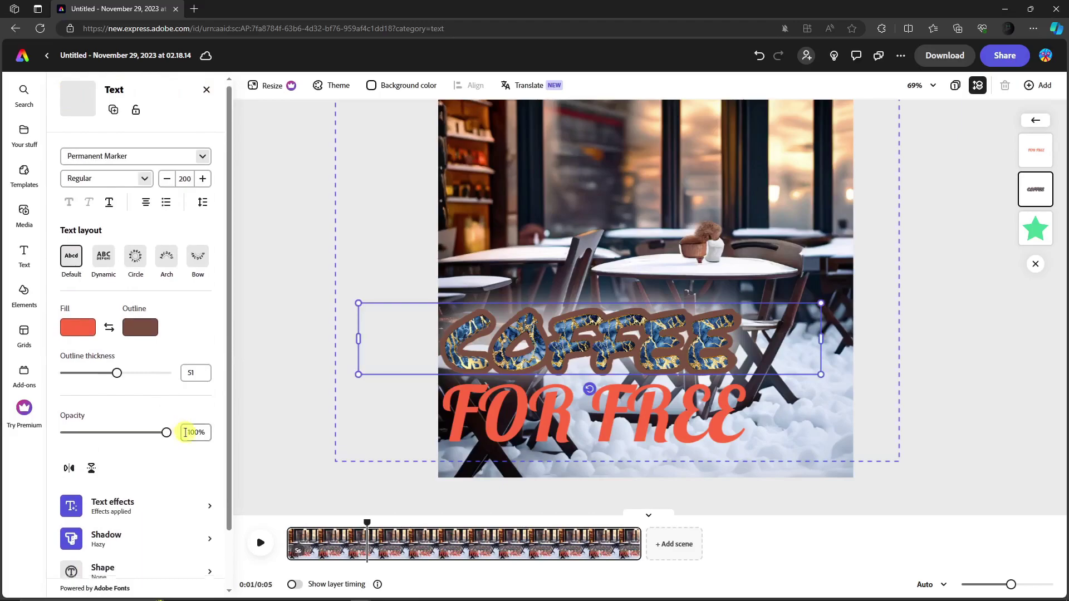
pyautogui.scroll(-2, 187, 432)
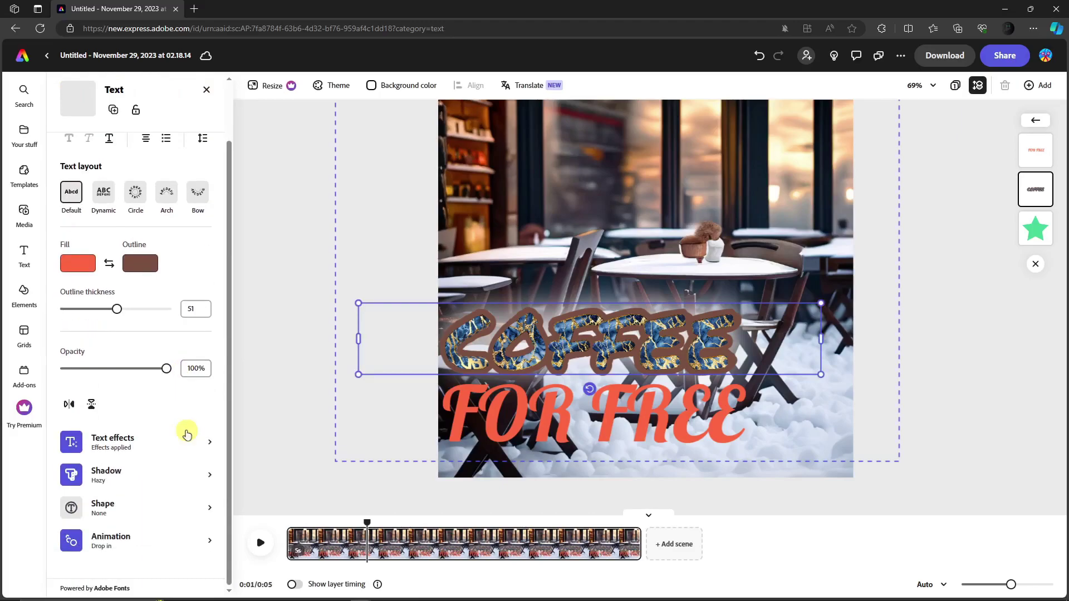
pyautogui.click(949, 349)
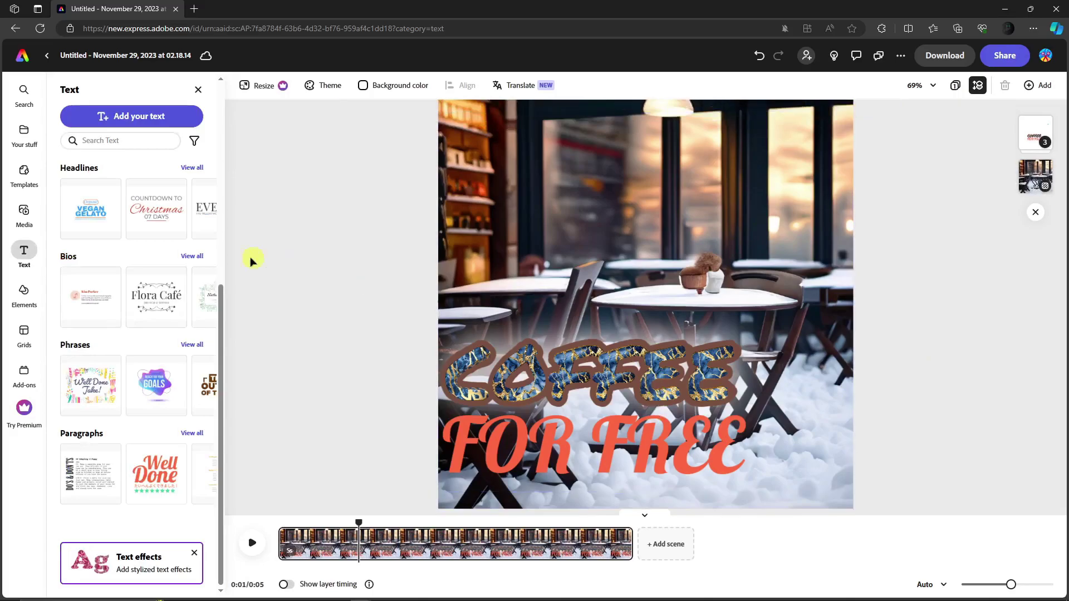
# Upload the blonde woman's portrait photo from the Downloads folder into the design.
pyautogui.click(24, 215)
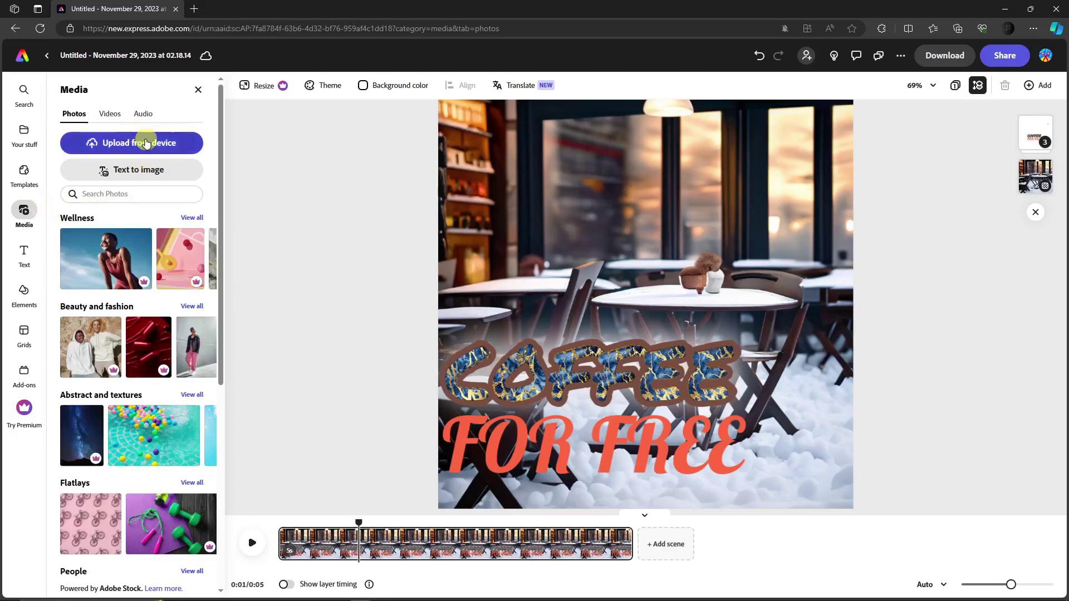
pyautogui.click(148, 143)
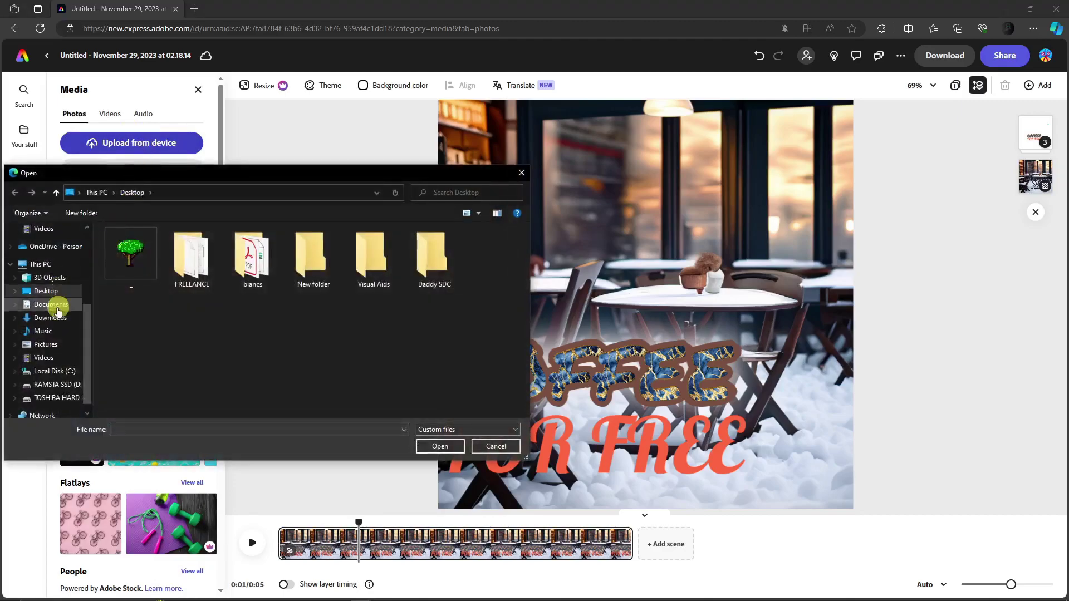
pyautogui.scroll(2, 63, 318)
pyautogui.click(50, 264)
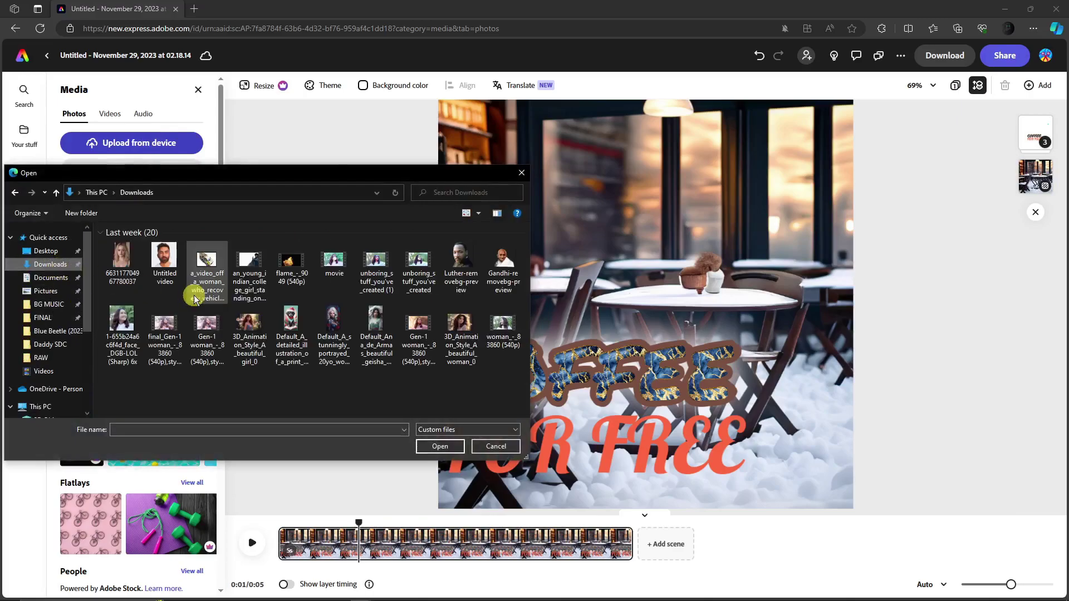
pyautogui.doubleClick(128, 257)
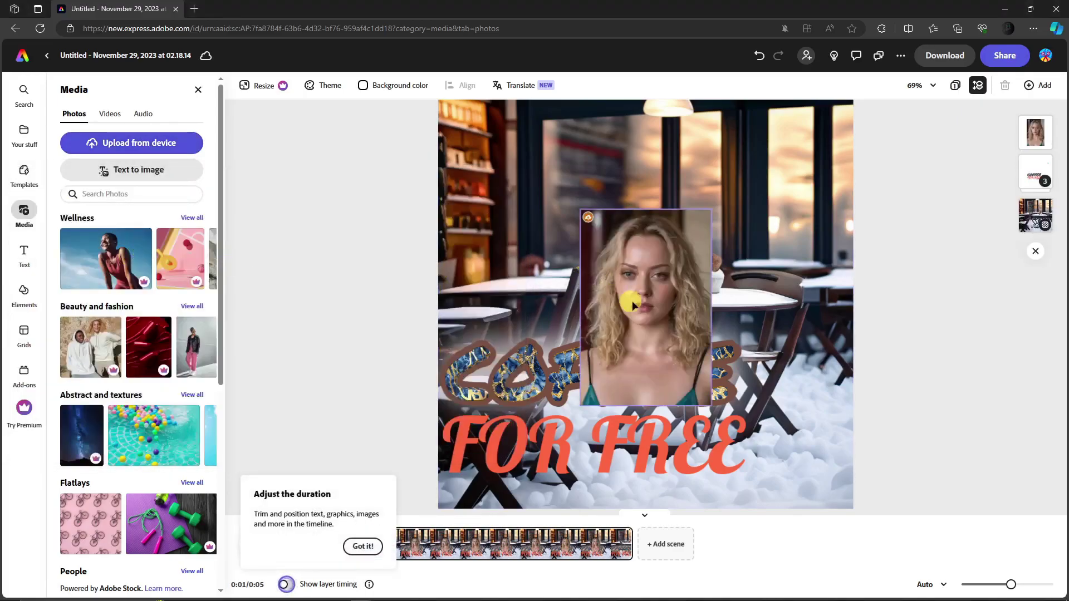
# Try the portrait with its background removed, moved to the picture's upper right and shrunk, and delete it.
pyautogui.moveTo(671, 331); pyautogui.dragTo(689, 214)
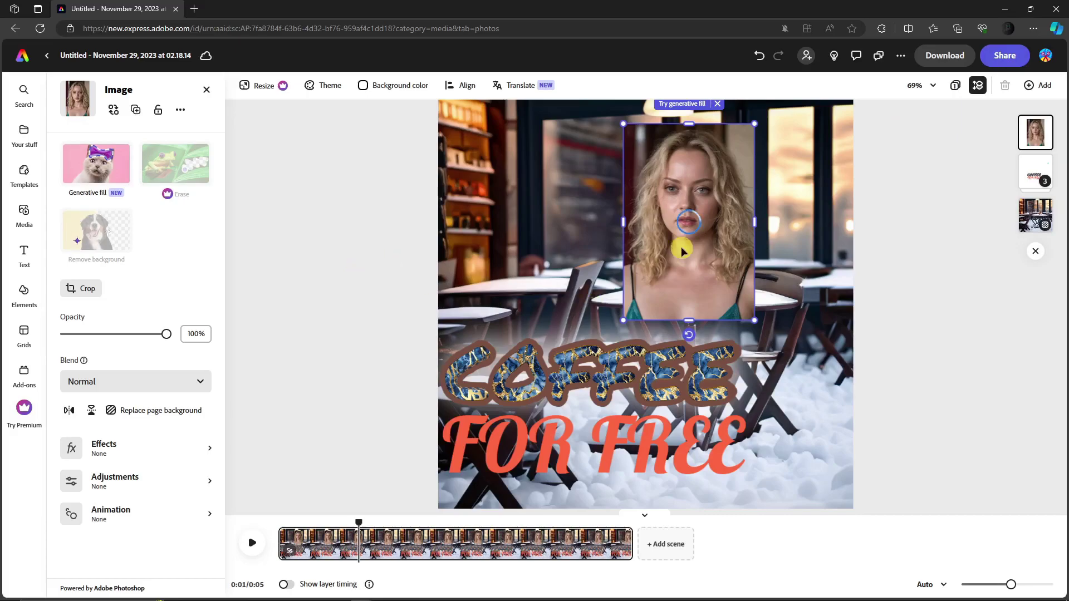
pyautogui.moveTo(694, 245); pyautogui.dragTo(788, 214)
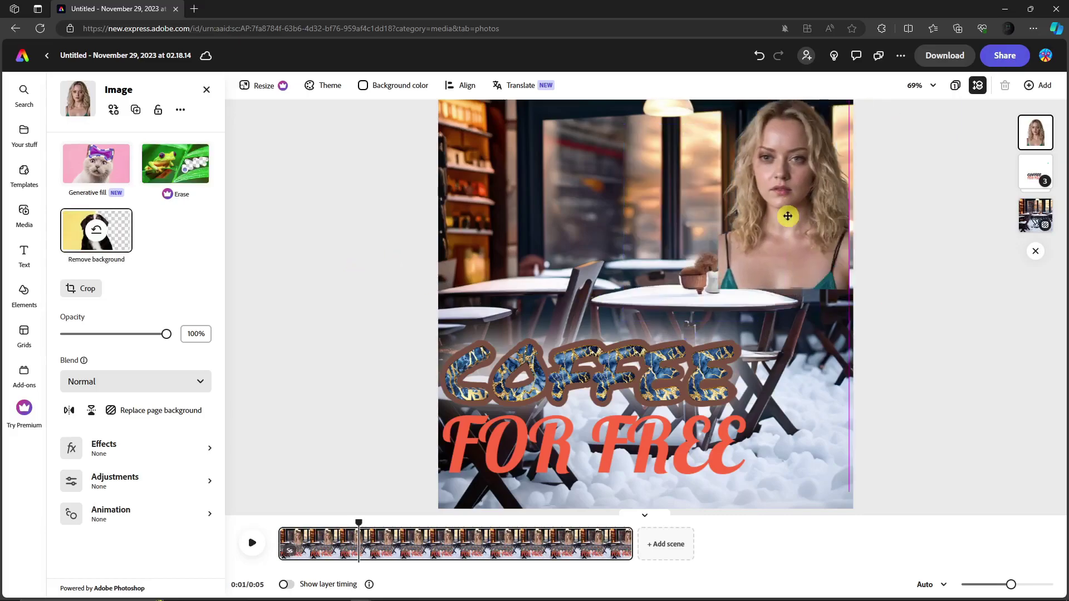
pyautogui.click(745, 203)
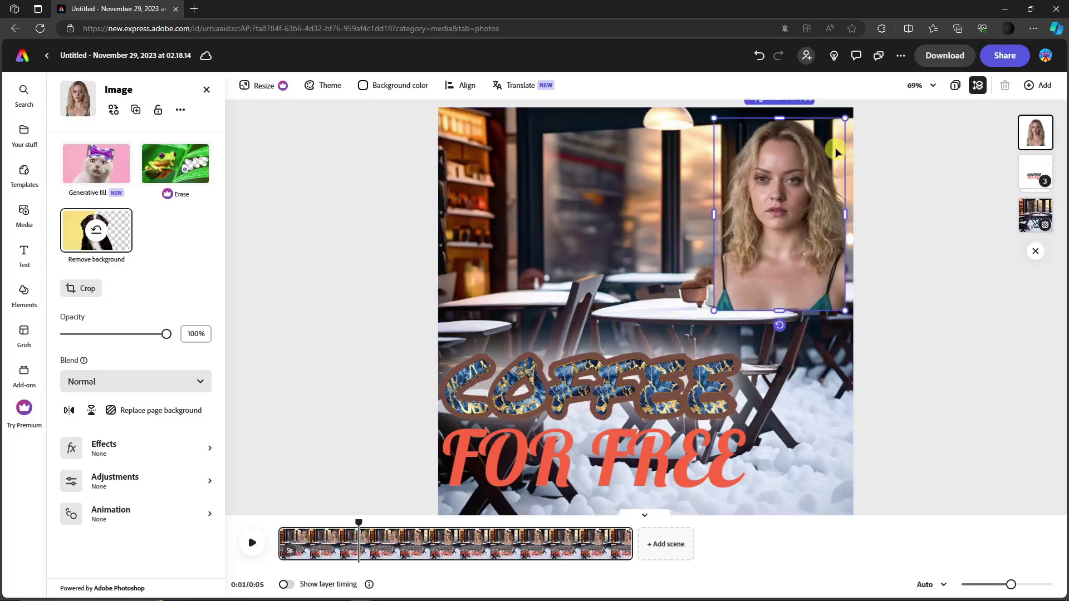
pyautogui.moveTo(846, 118); pyautogui.dragTo(824, 148)
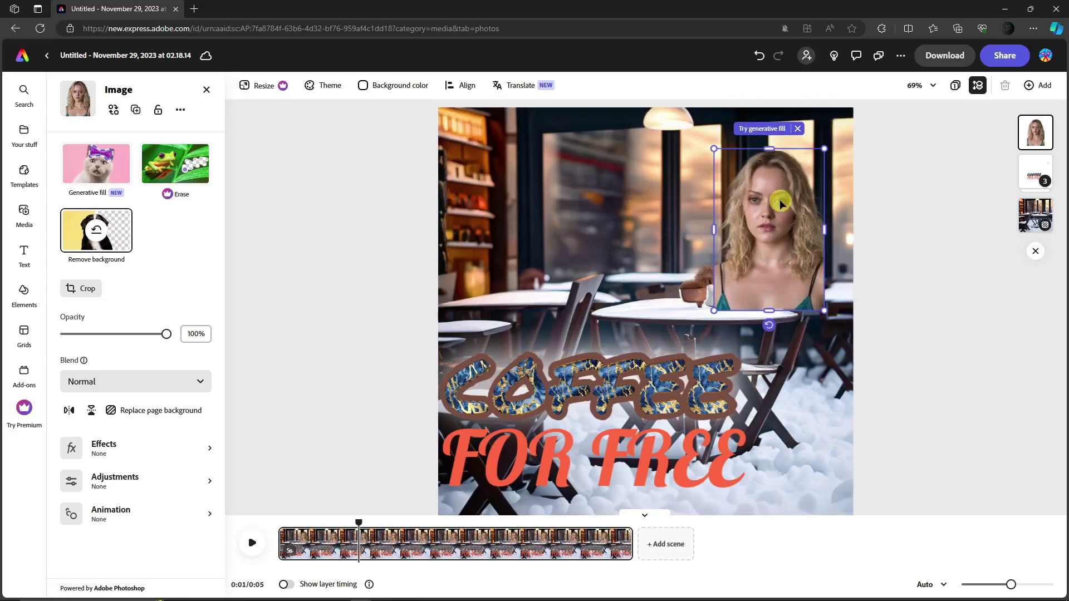
pyautogui.press('Delete')
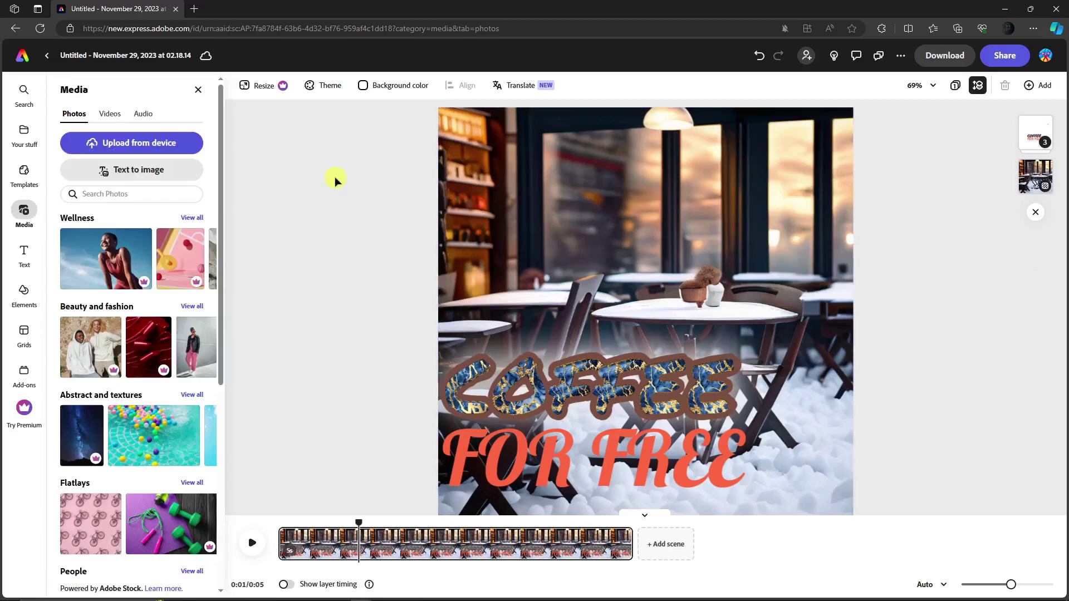
# Search the photos for "coffee", add the iced coffee glass on a dark background, and move it above the COFFEE text.
pyautogui.click(133, 196)
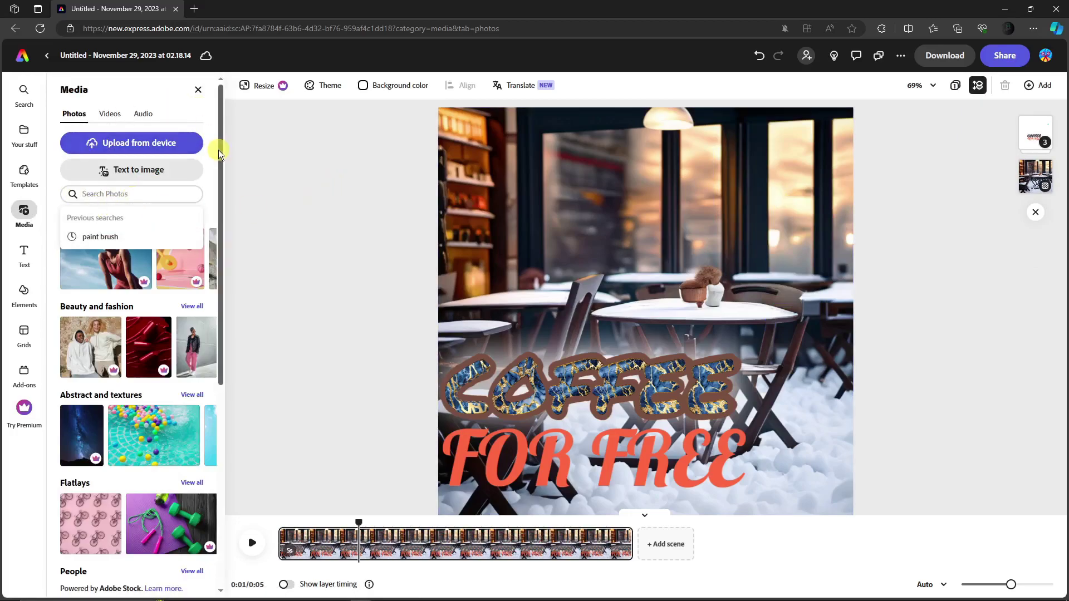
pyautogui.click(162, 195)
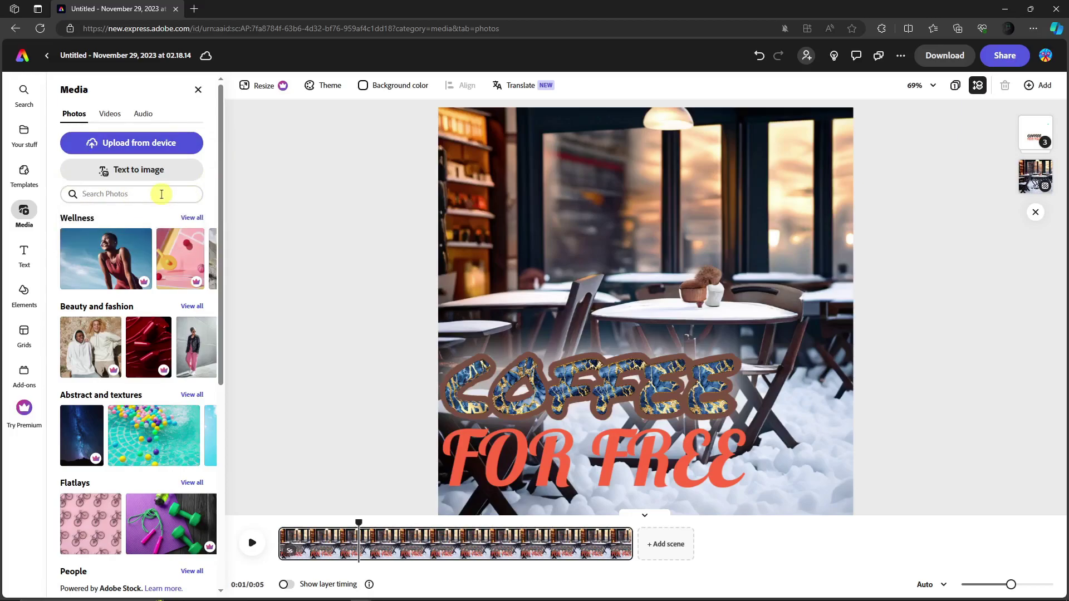
pyautogui.write('coffee')
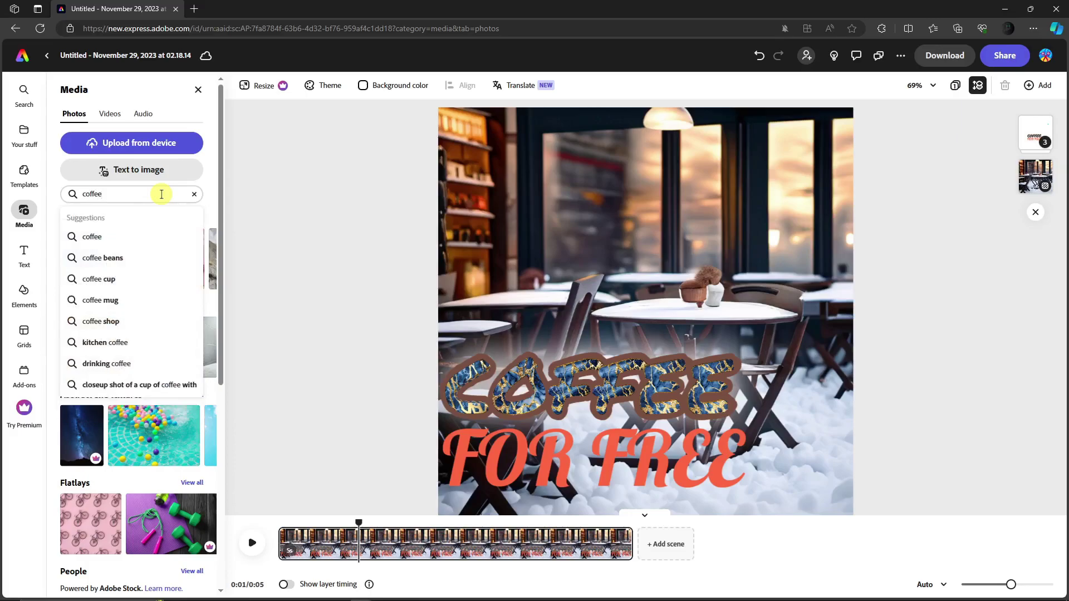
pyautogui.press('Return')
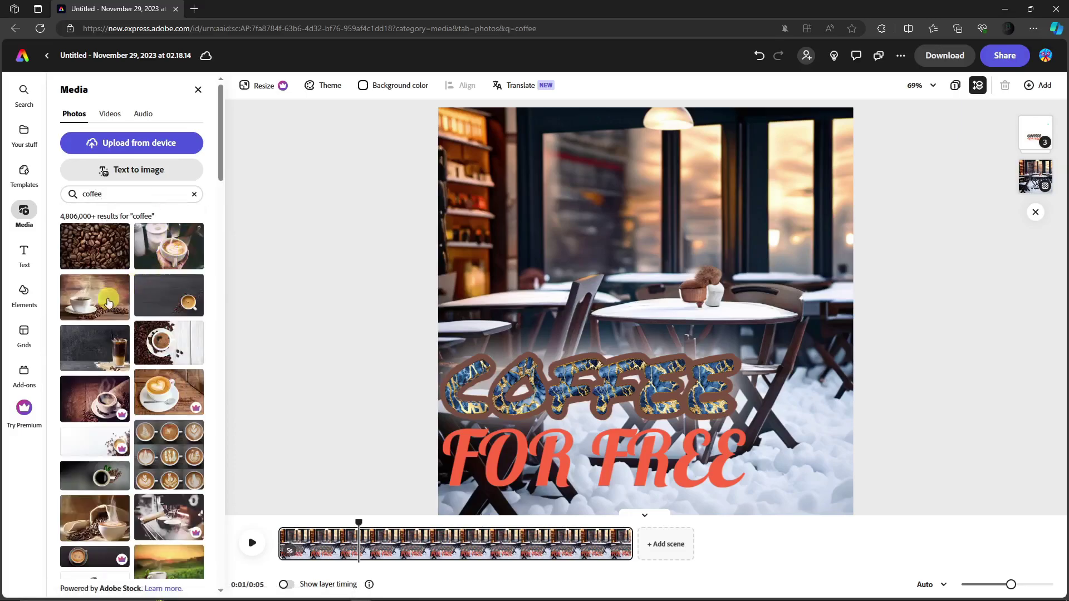
pyautogui.click(114, 350)
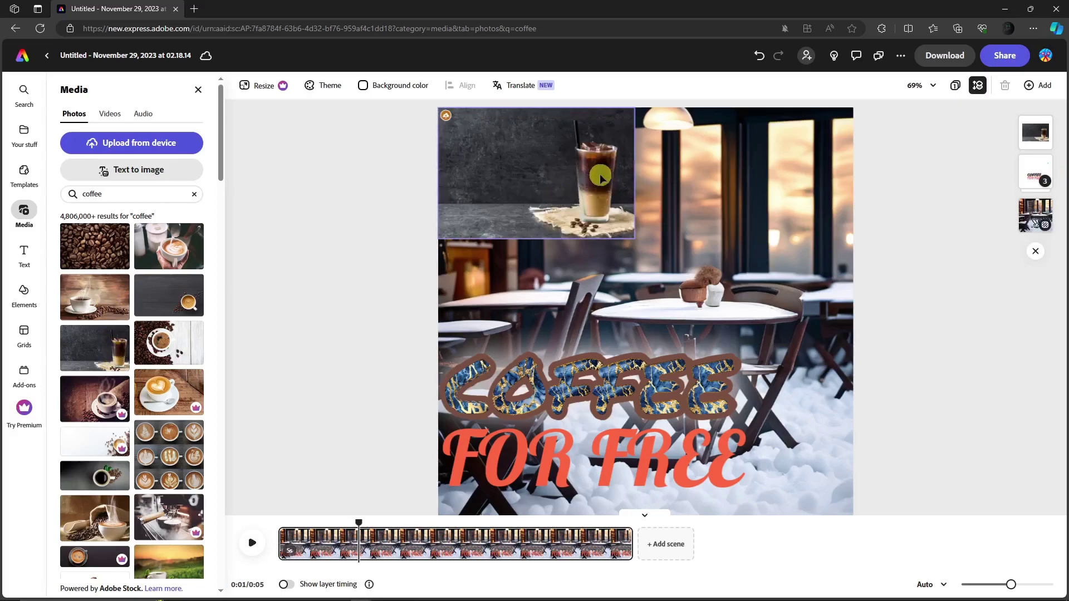
pyautogui.moveTo(570, 180); pyautogui.dragTo(630, 244)
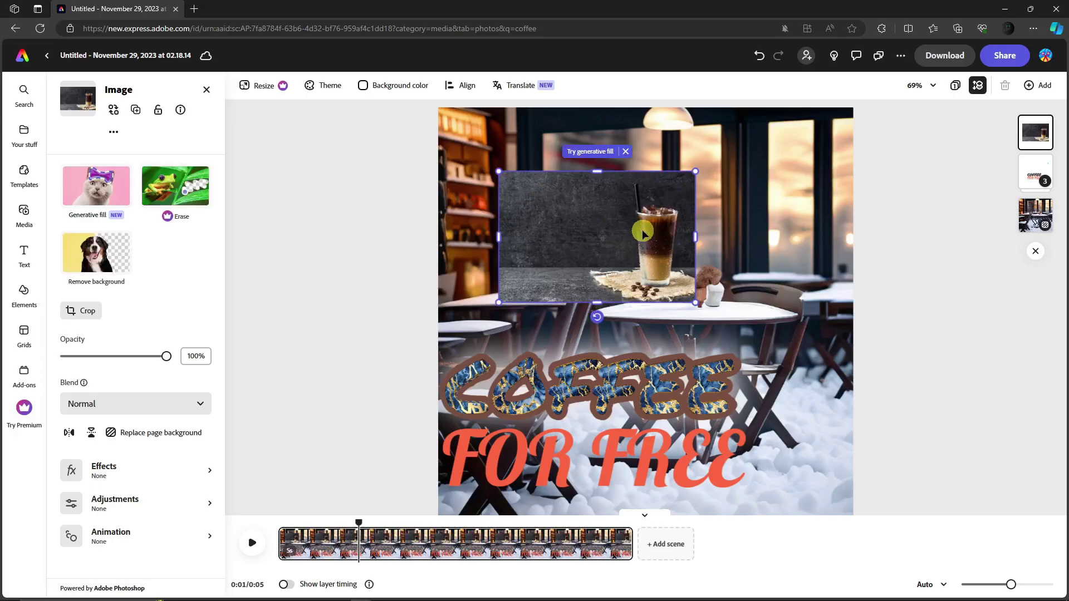
# Remove the iced coffee photo's background, move the glass down over the end of FOR FREE, send it behind the text, and deselect.
pyautogui.click(127, 268)
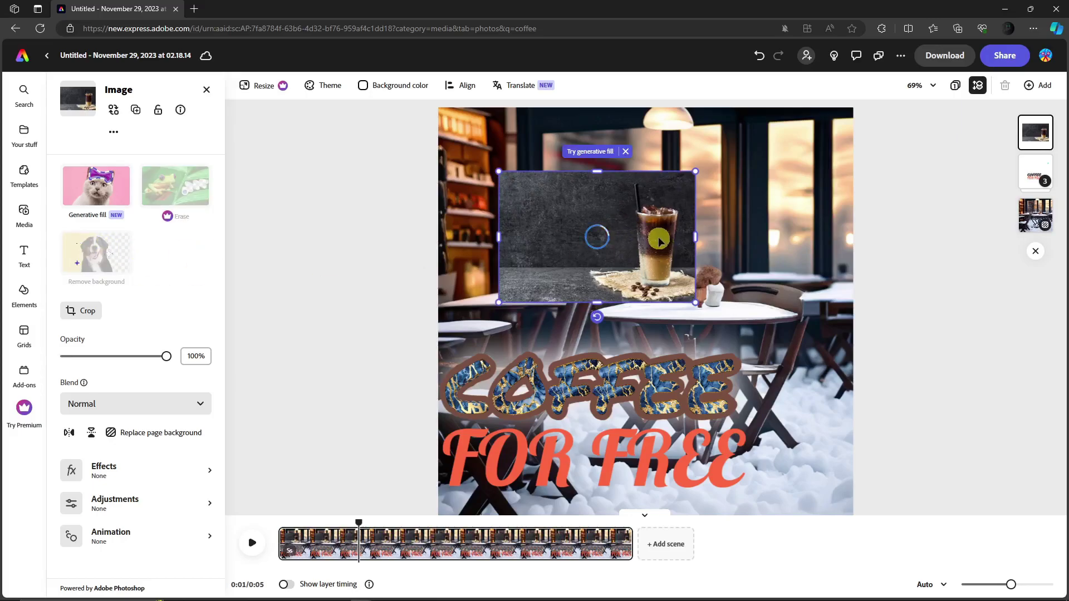
pyautogui.moveTo(659, 234); pyautogui.dragTo(728, 438)
pyautogui.rightClick(730, 439)
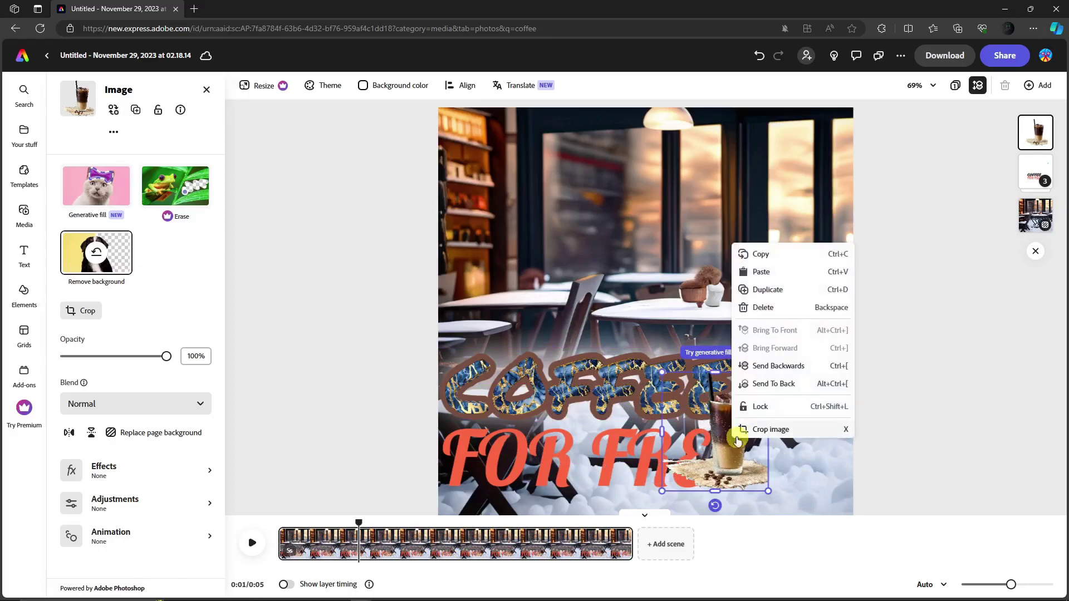
pyautogui.click(783, 366)
pyautogui.click(752, 427)
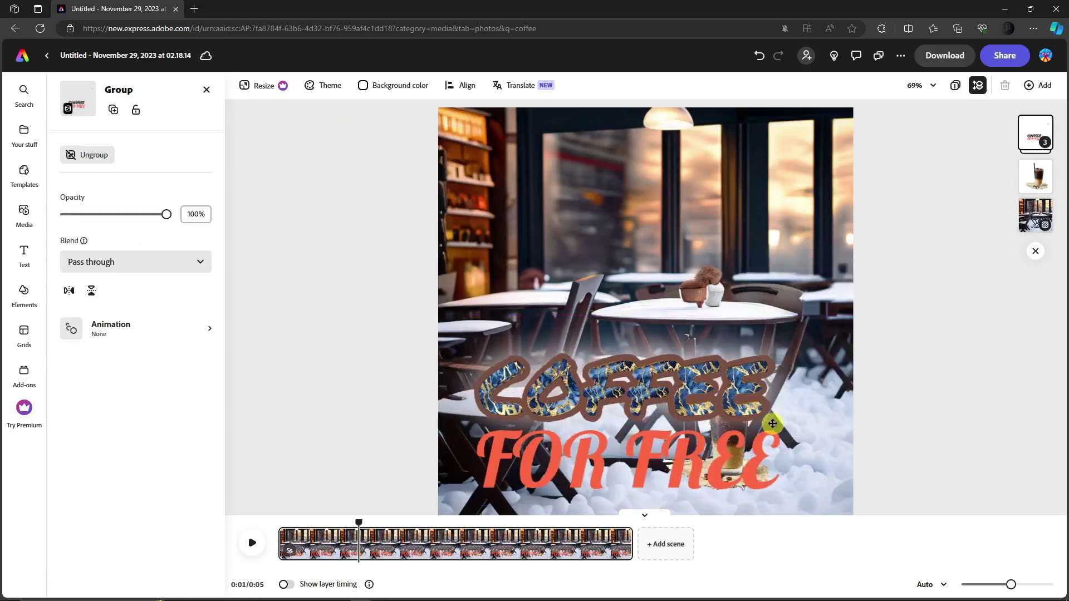
pyautogui.click(763, 437)
pyautogui.click(740, 413)
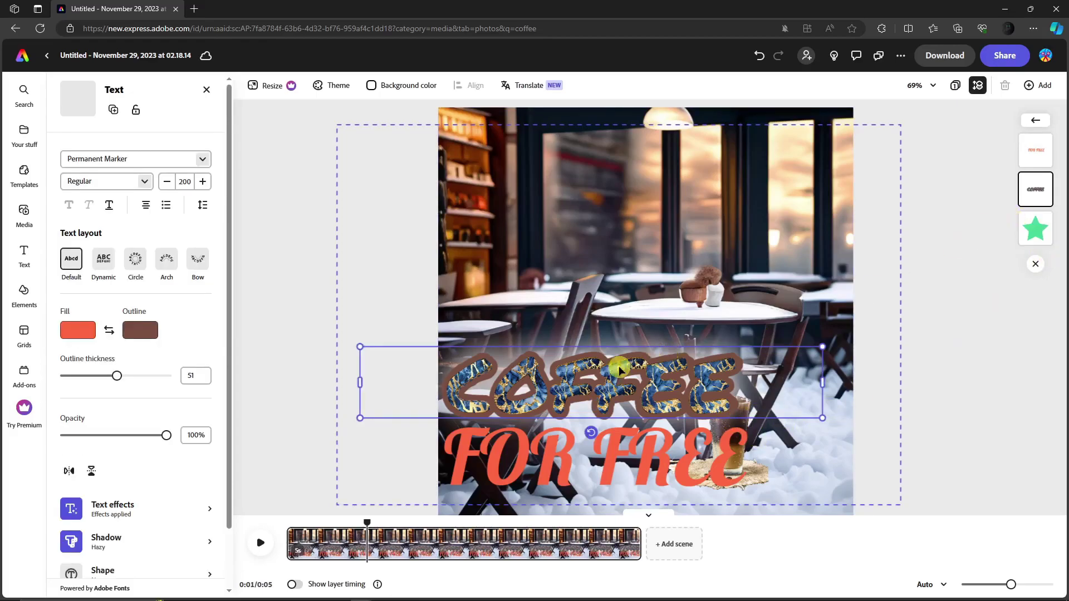
pyautogui.click(995, 410)
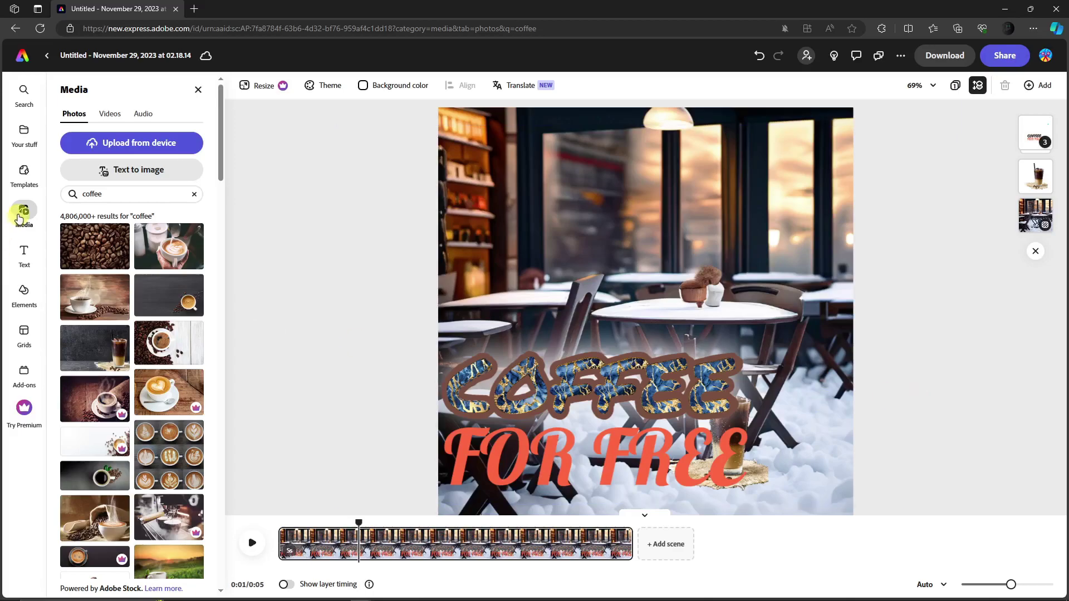
# Clear the photo search, upload the Gandhi-removebg-preview image from the Downloads folder, and move it to the picture's upper left.
pyautogui.click(195, 196)
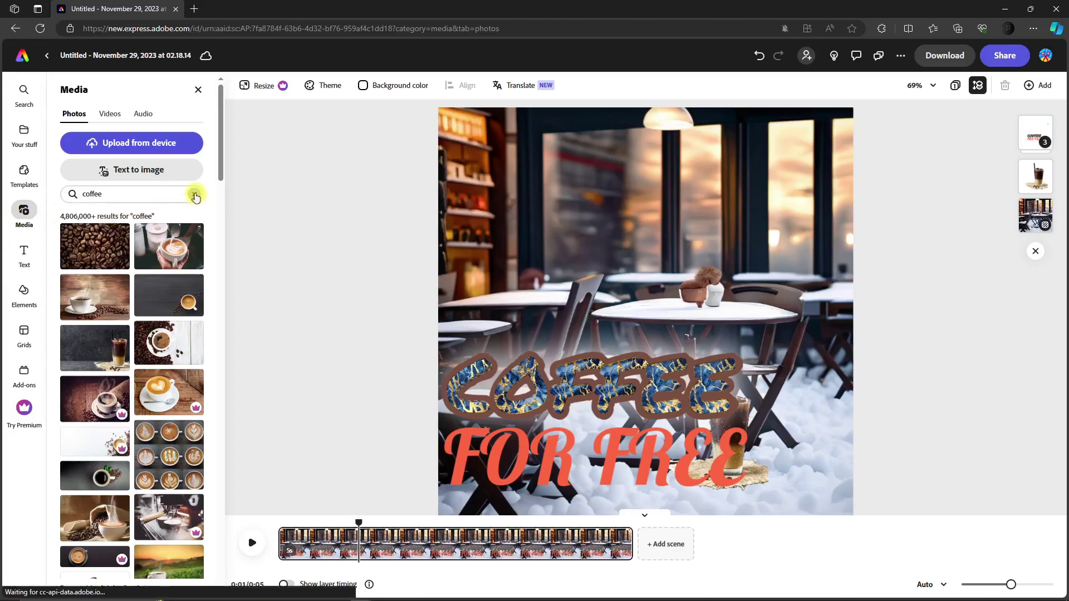
pyautogui.click(182, 151)
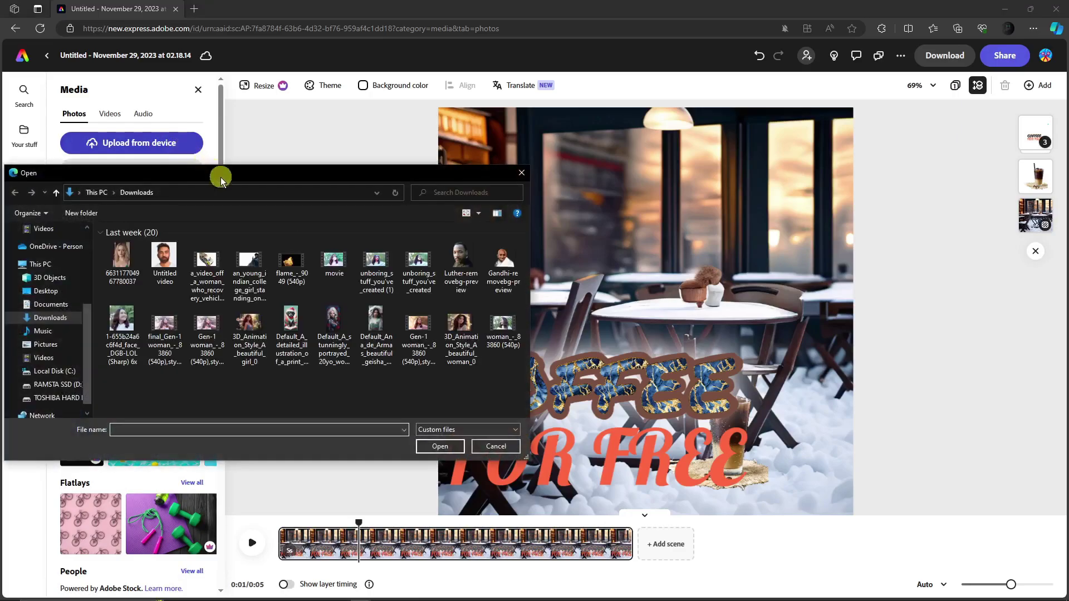
pyautogui.doubleClick(506, 257)
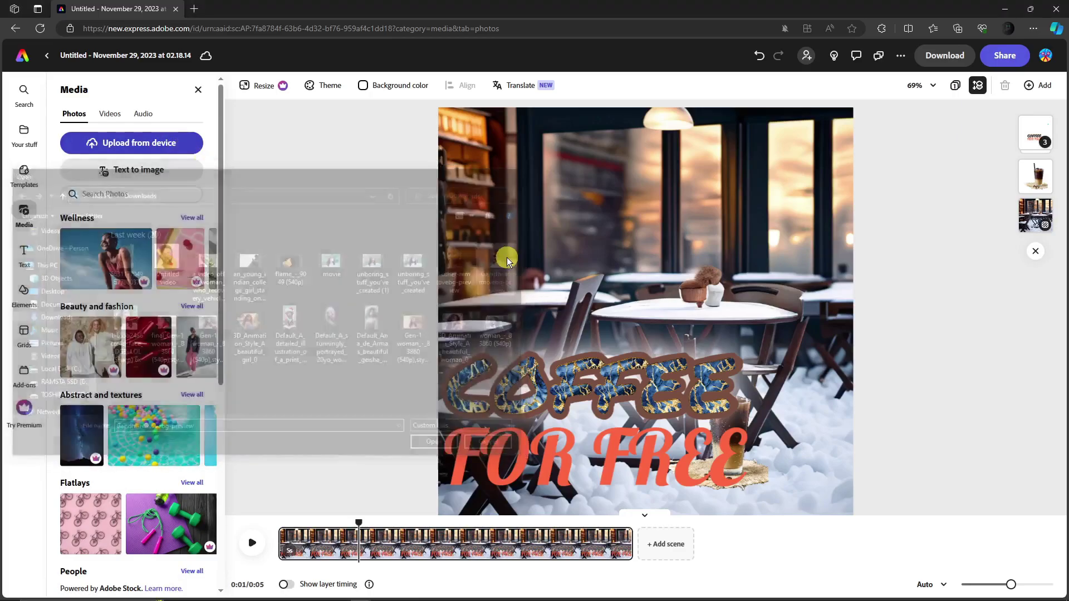
pyautogui.moveTo(647, 289); pyautogui.dragTo(531, 174)
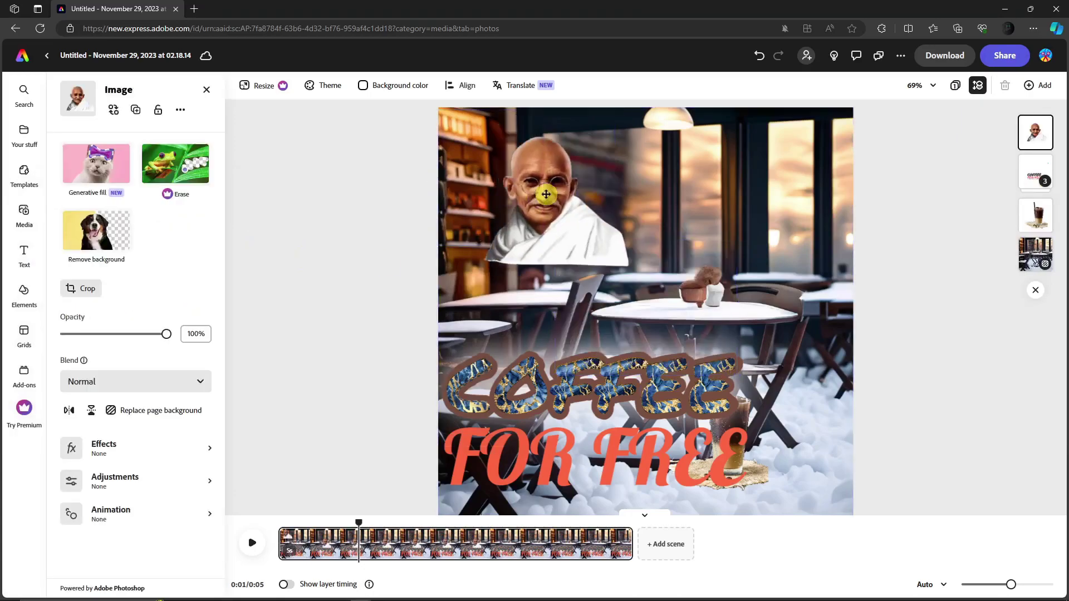
# Preview the Colorize effect on the Gandhi image and apply the Tint effect instead.
pyautogui.click(166, 449)
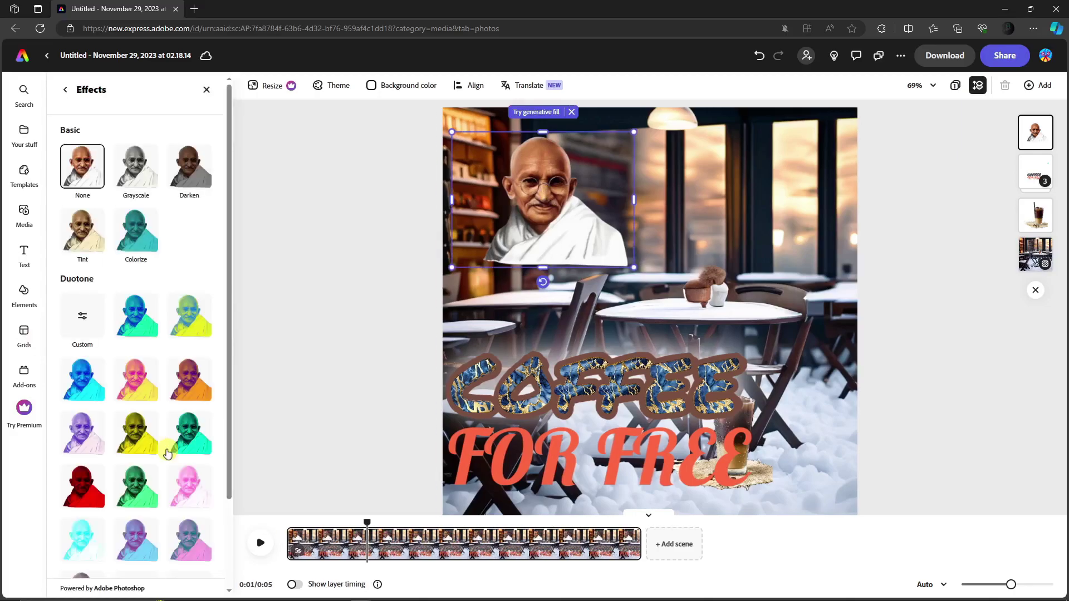
pyautogui.click(157, 176)
pyautogui.click(144, 234)
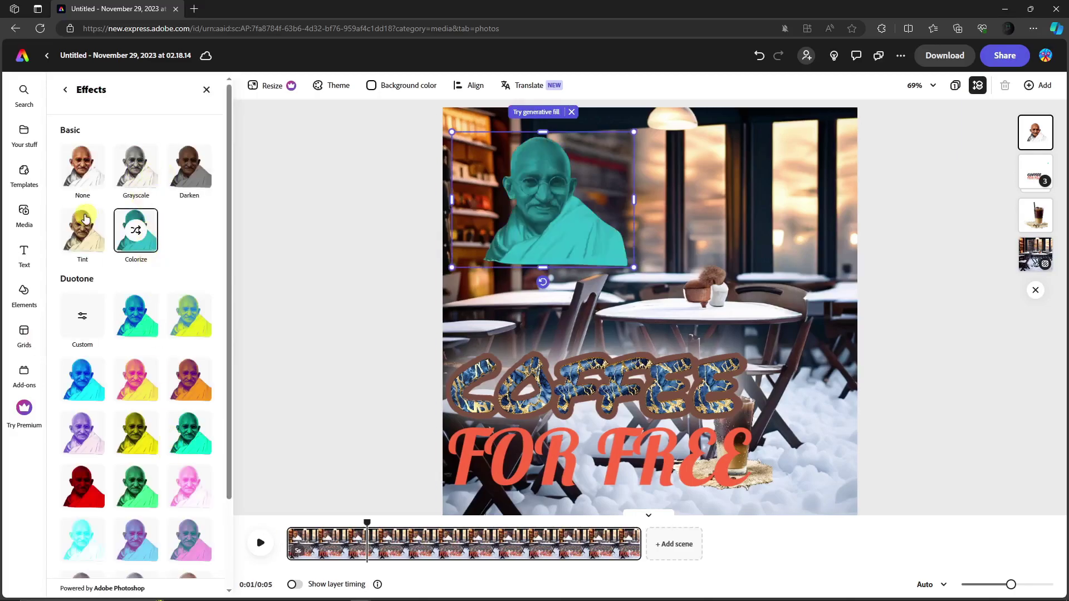
pyautogui.click(82, 229)
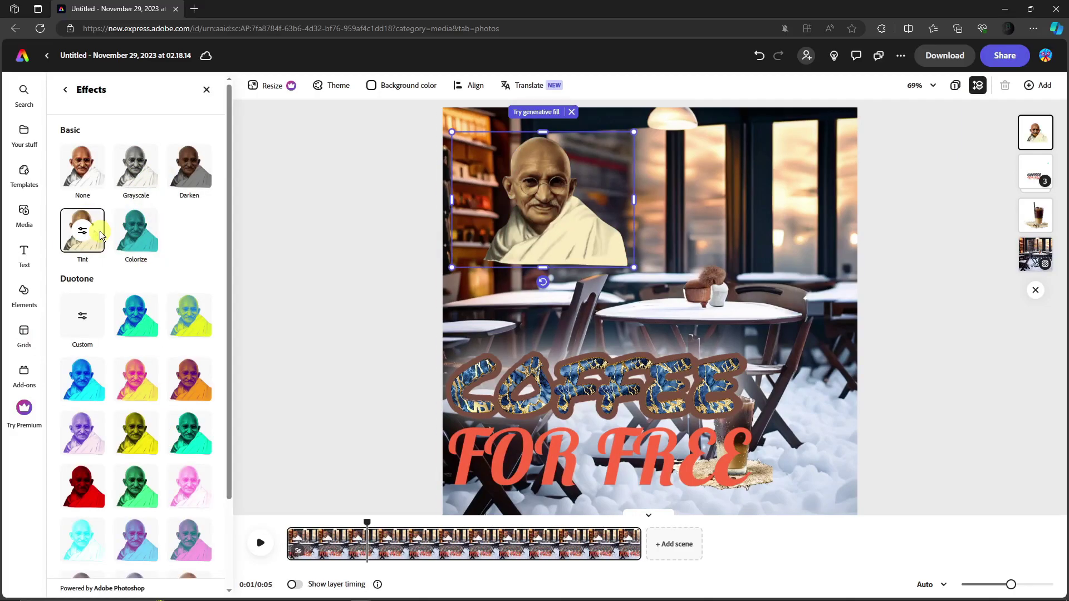
pyautogui.click(65, 89)
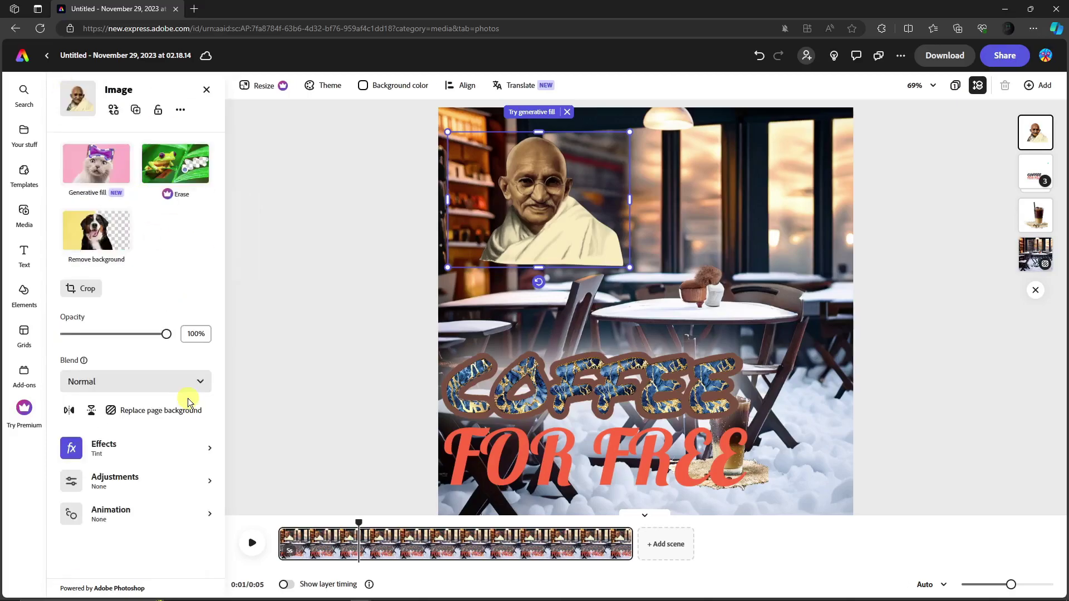
# Set the Gandhi image's brightness to 58 and raise its saturation slightly.
pyautogui.click(137, 482)
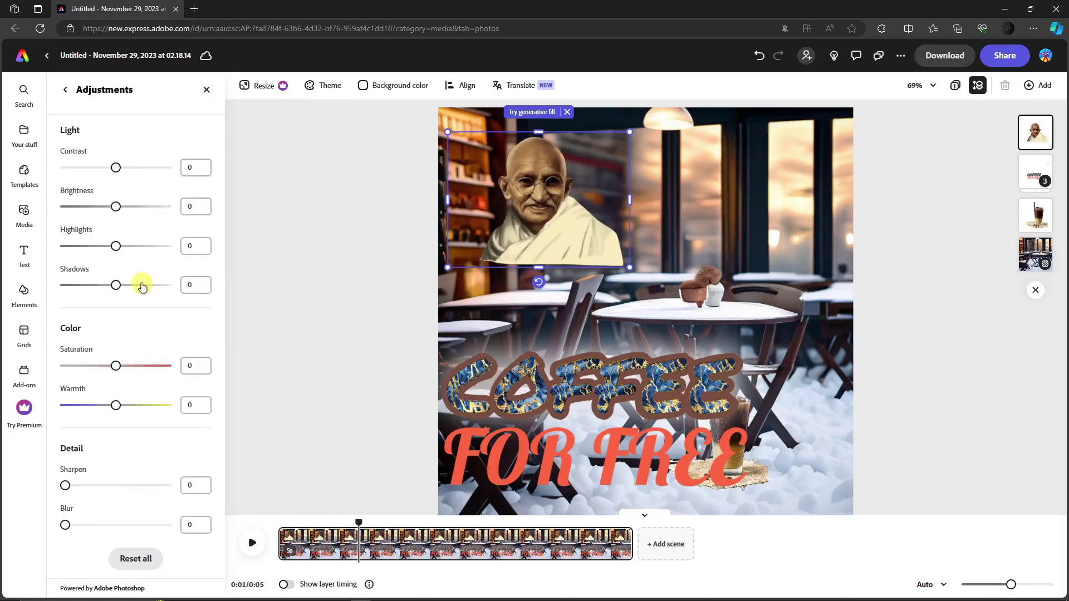
pyautogui.moveTo(117, 206); pyautogui.dragTo(145, 211)
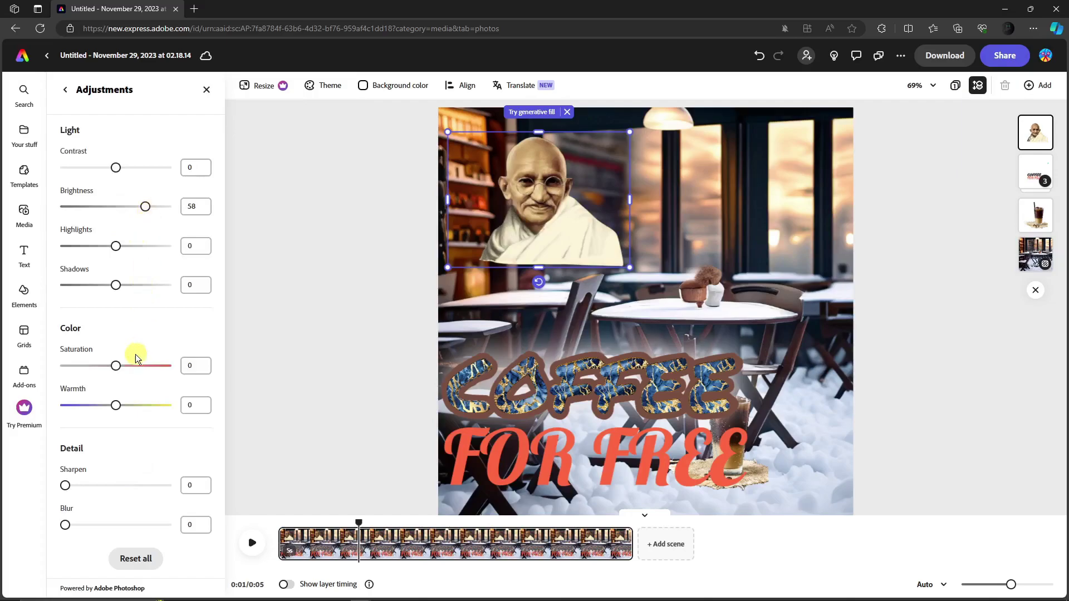
pyautogui.moveTo(117, 367); pyautogui.dragTo(138, 358)
pyautogui.click(62, 90)
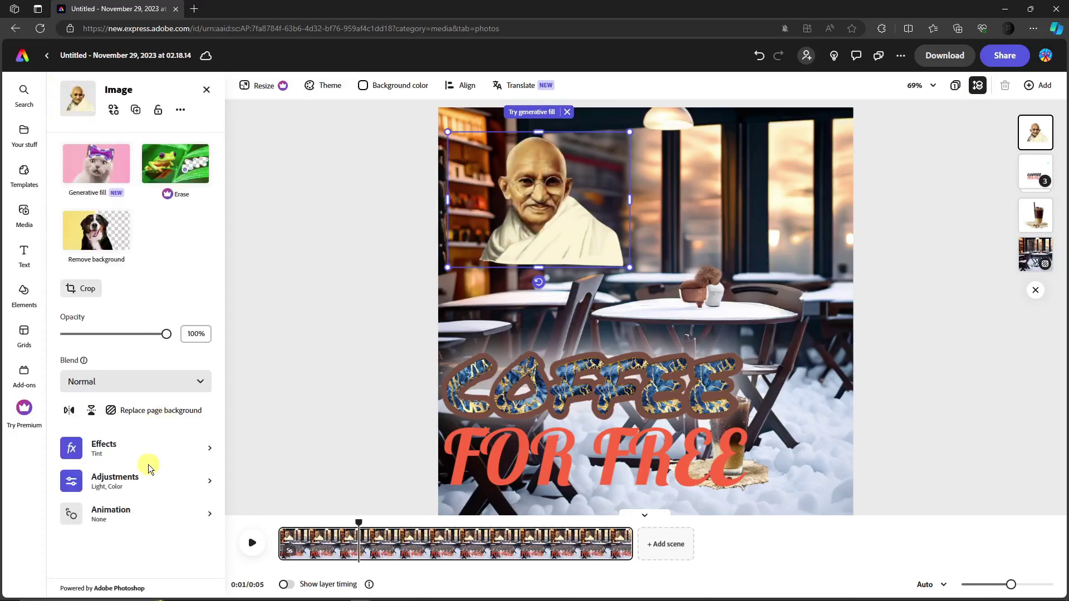
# Give the Gandhi image the Breathe looping animation.
pyautogui.click(113, 513)
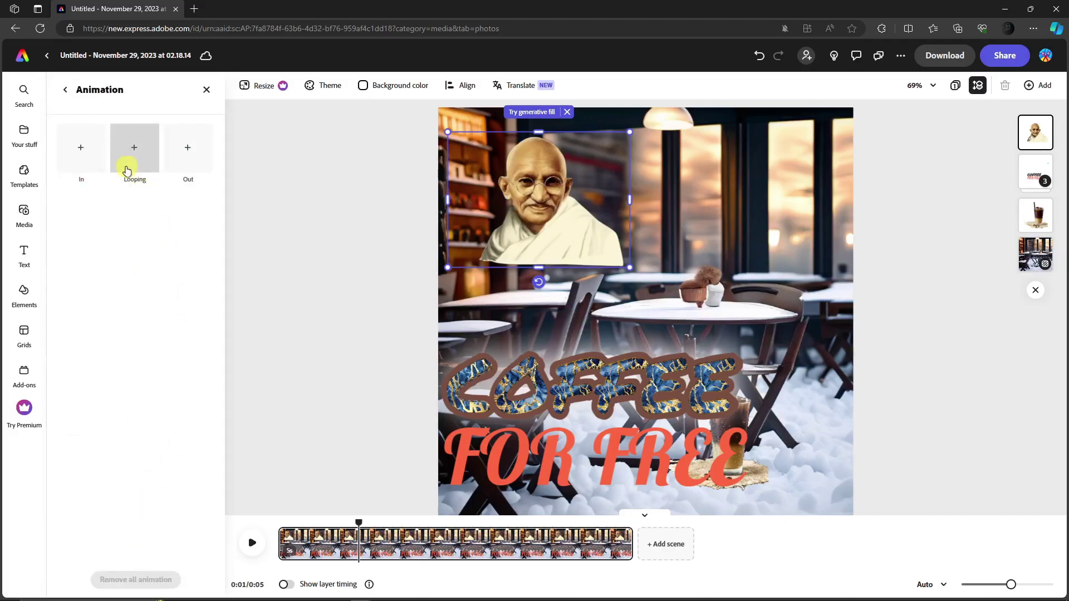
pyautogui.click(134, 147)
pyautogui.click(139, 152)
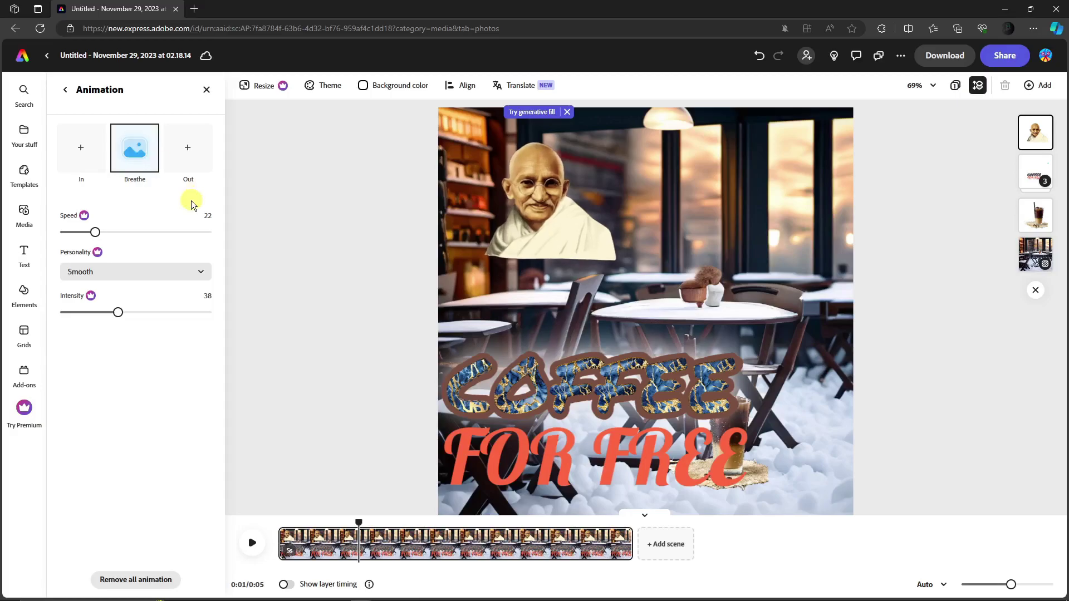
pyautogui.click(65, 90)
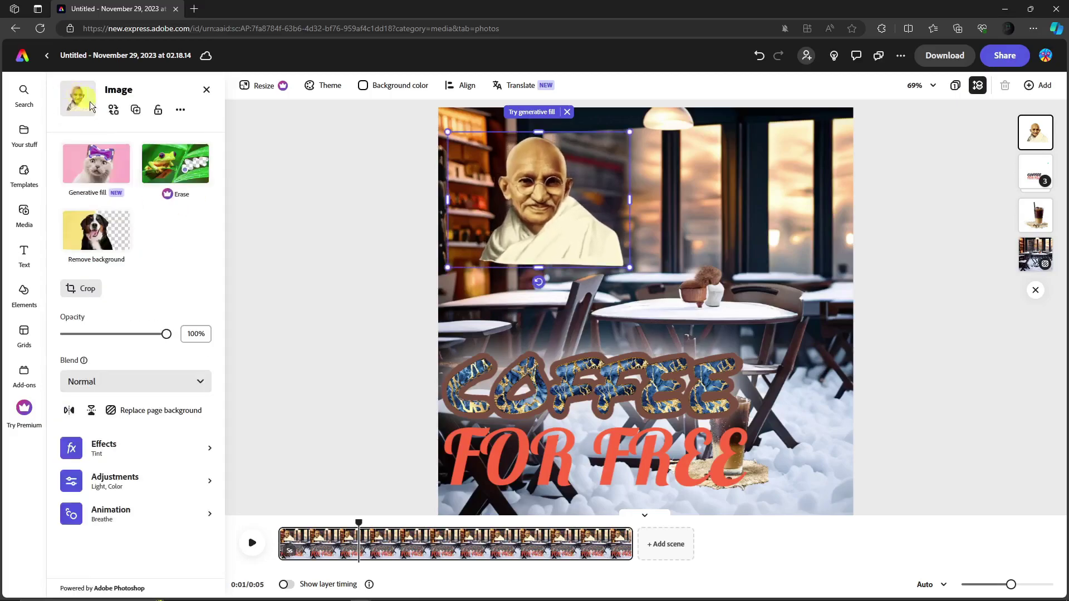
# Add the Drop out exit animation to the Gandhi image and deselect it.
pyautogui.click(158, 513)
pyautogui.click(193, 154)
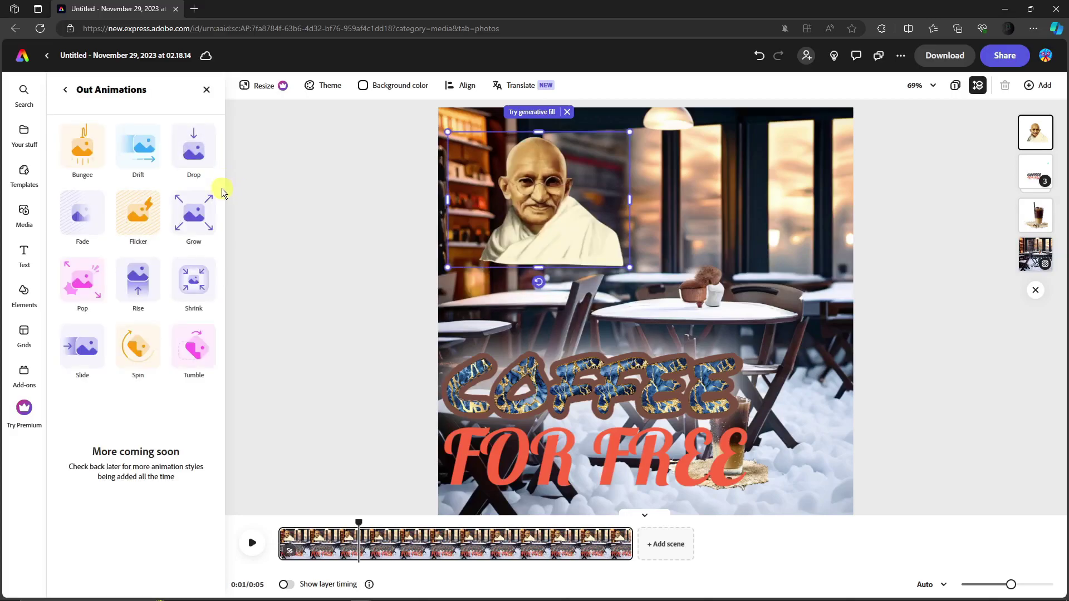
pyautogui.click(194, 219)
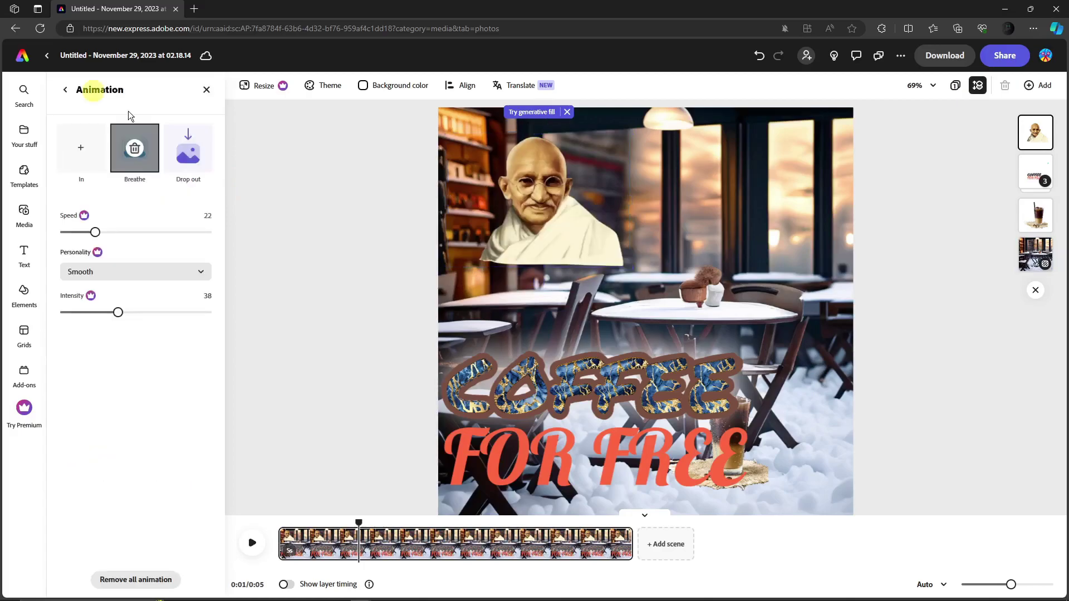
pyautogui.click(64, 92)
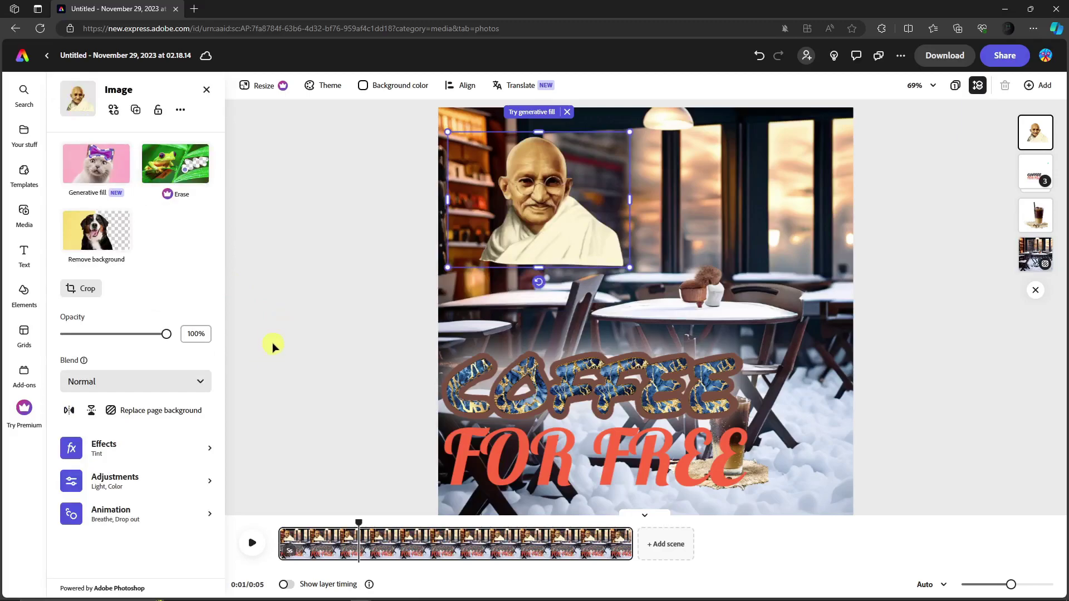
pyautogui.click(353, 312)
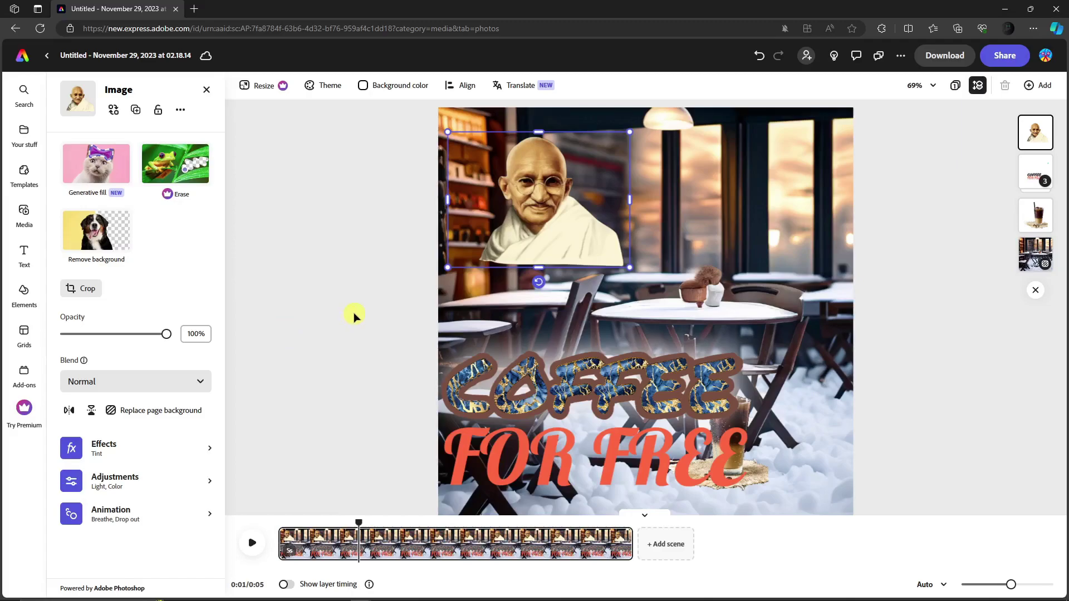
# Download the design in PNG format, view the downloaded image in its own window, and return to the editor.
pyautogui.click(945, 59)
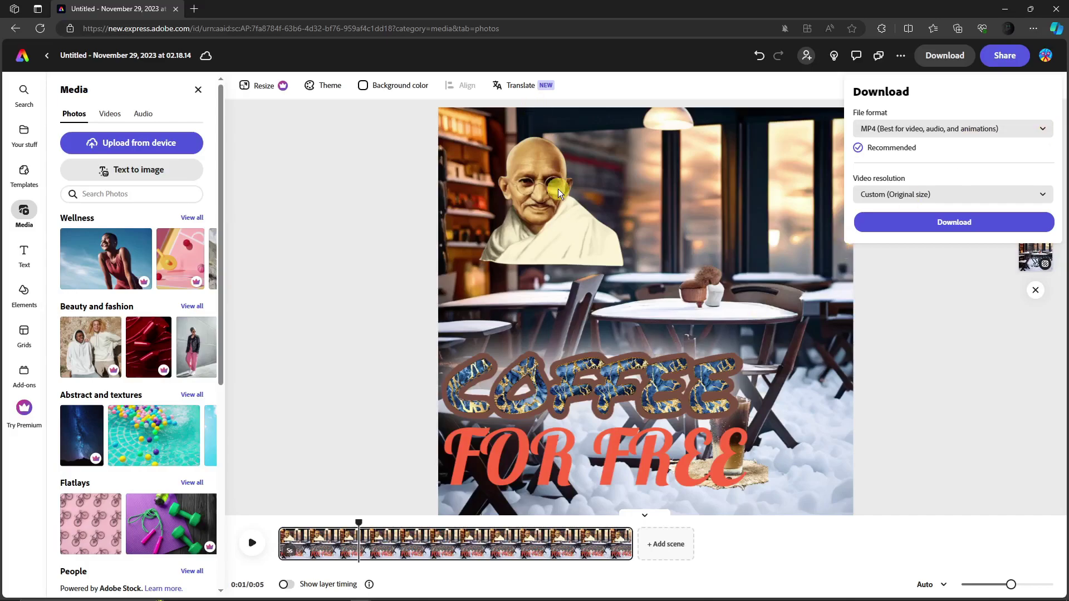
pyautogui.click(1036, 132)
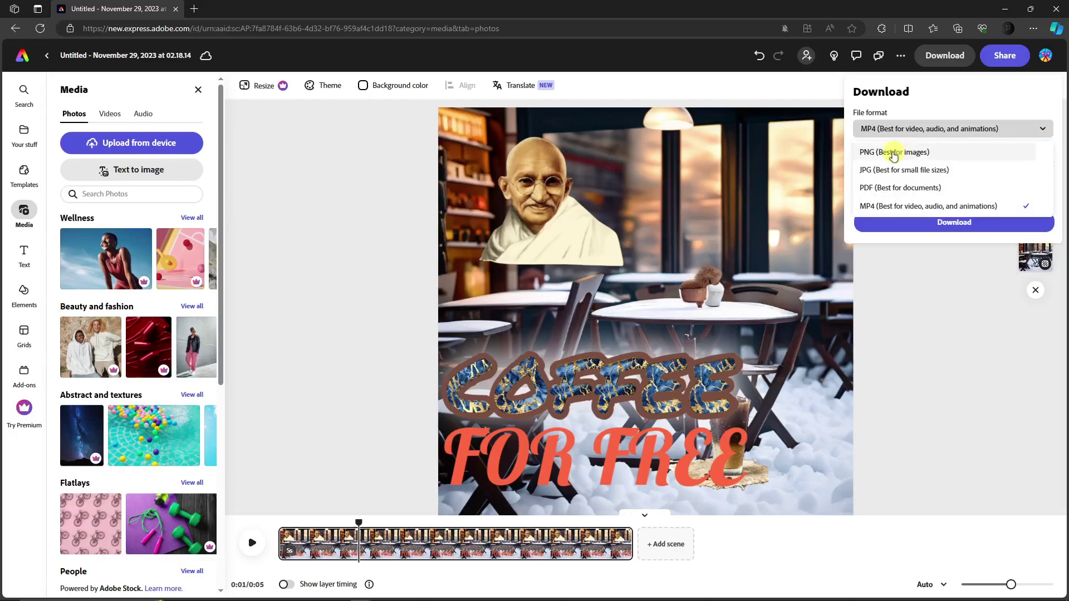
pyautogui.click(865, 156)
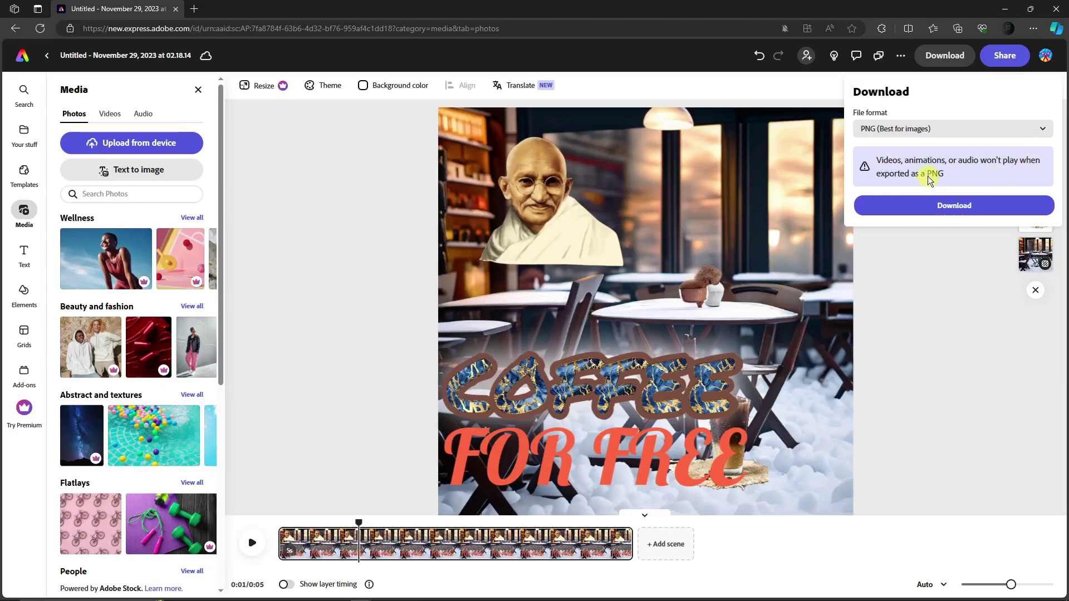
pyautogui.click(968, 205)
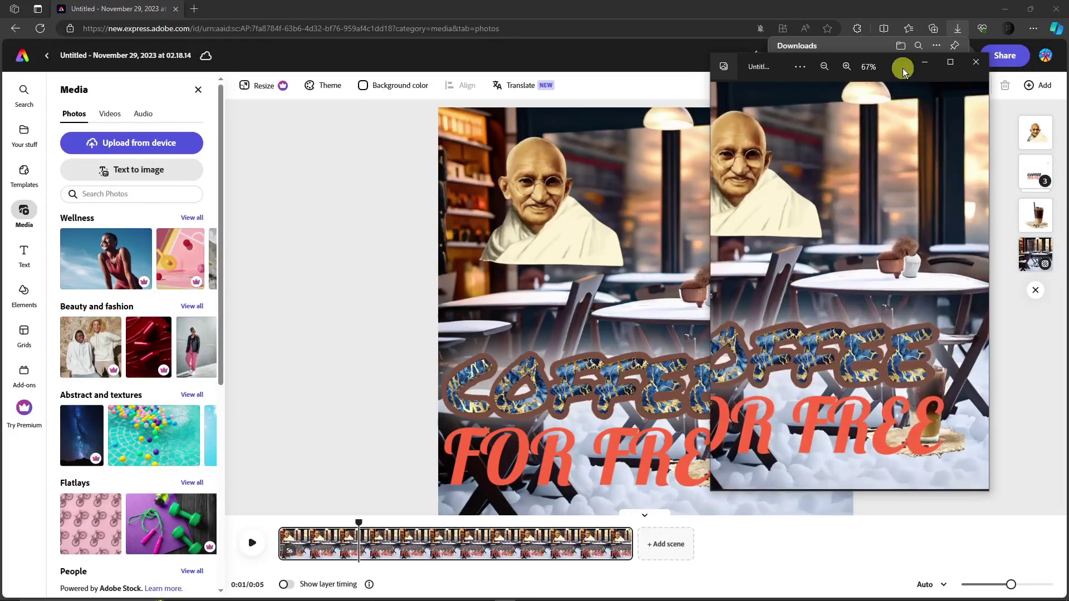
pyautogui.moveTo(903, 68); pyautogui.dragTo(664, 96)
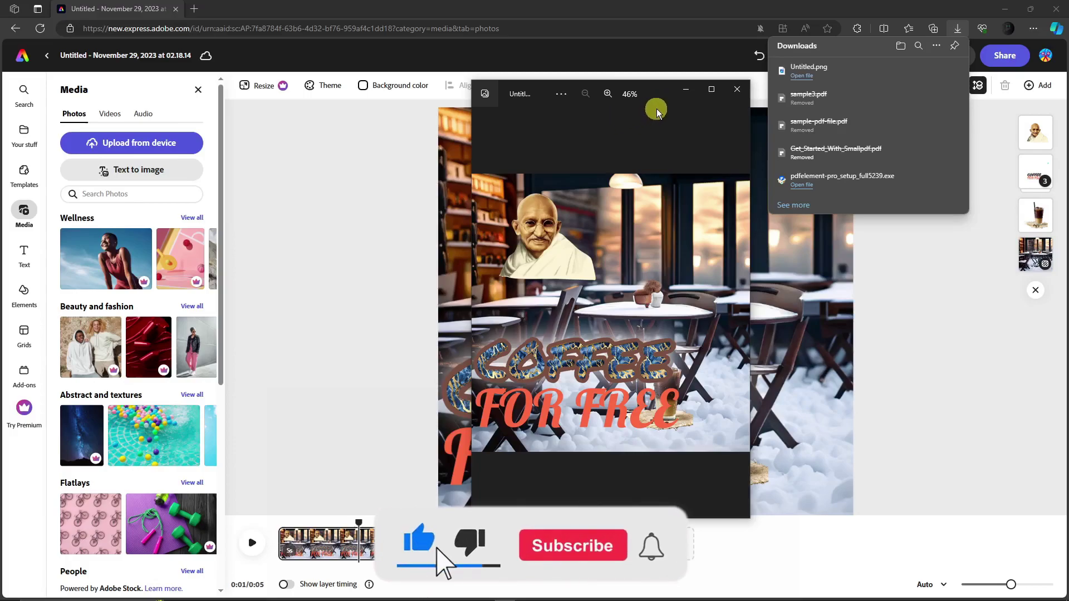
pyautogui.click(965, 326)
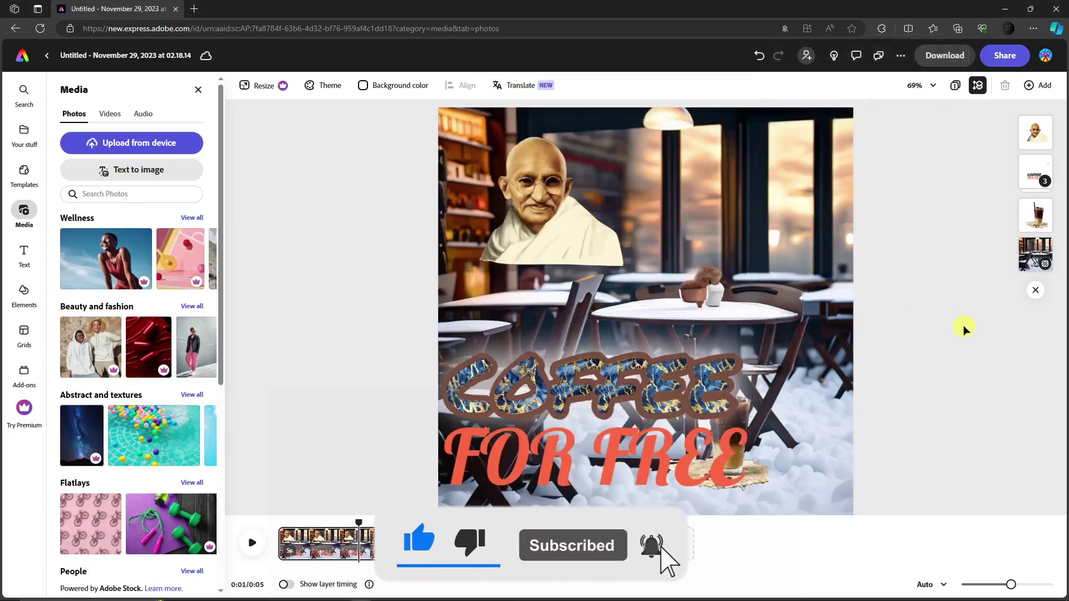